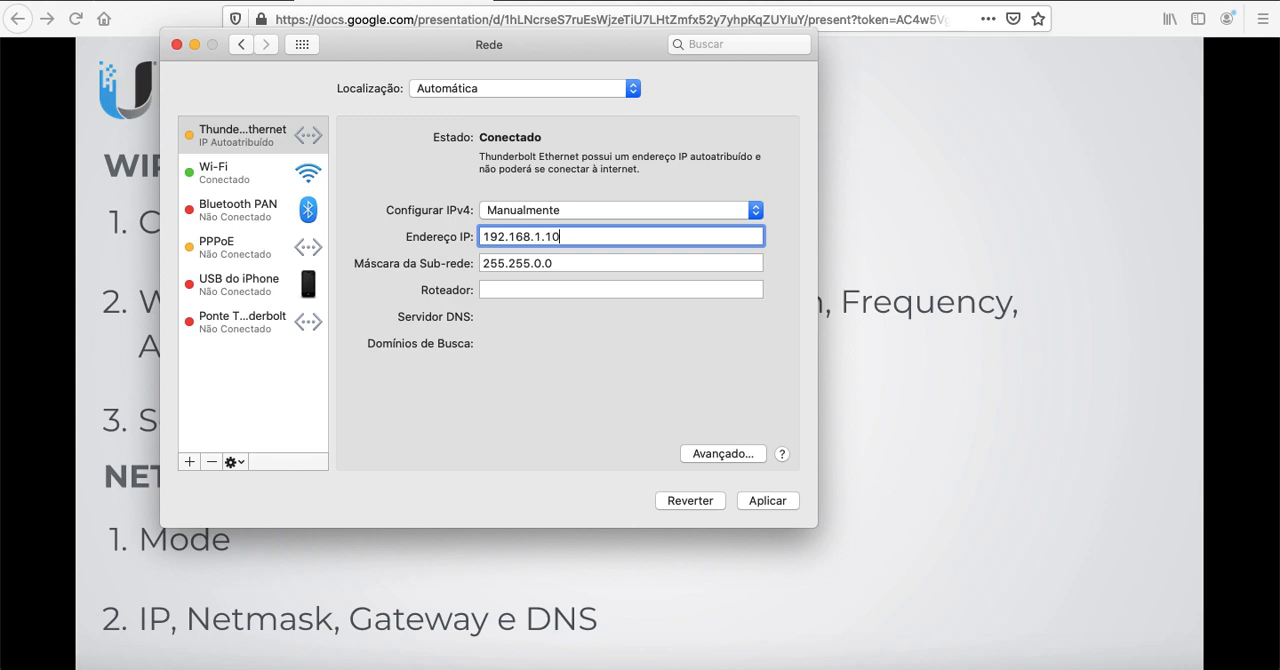
Apply the manual IPv4 address 192.168.1.10 with mask 255.255.0.0 to Thunderbolt Ethernet and return to the browser
left_click(765, 499)
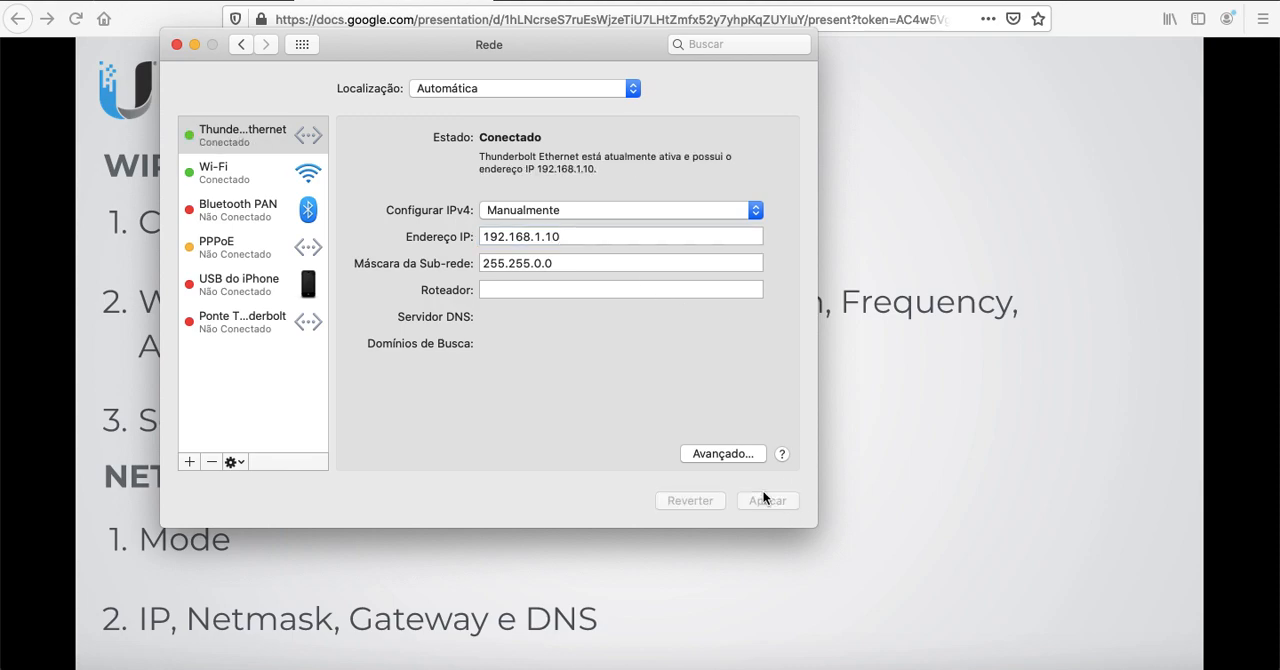
left_click(926, 440)
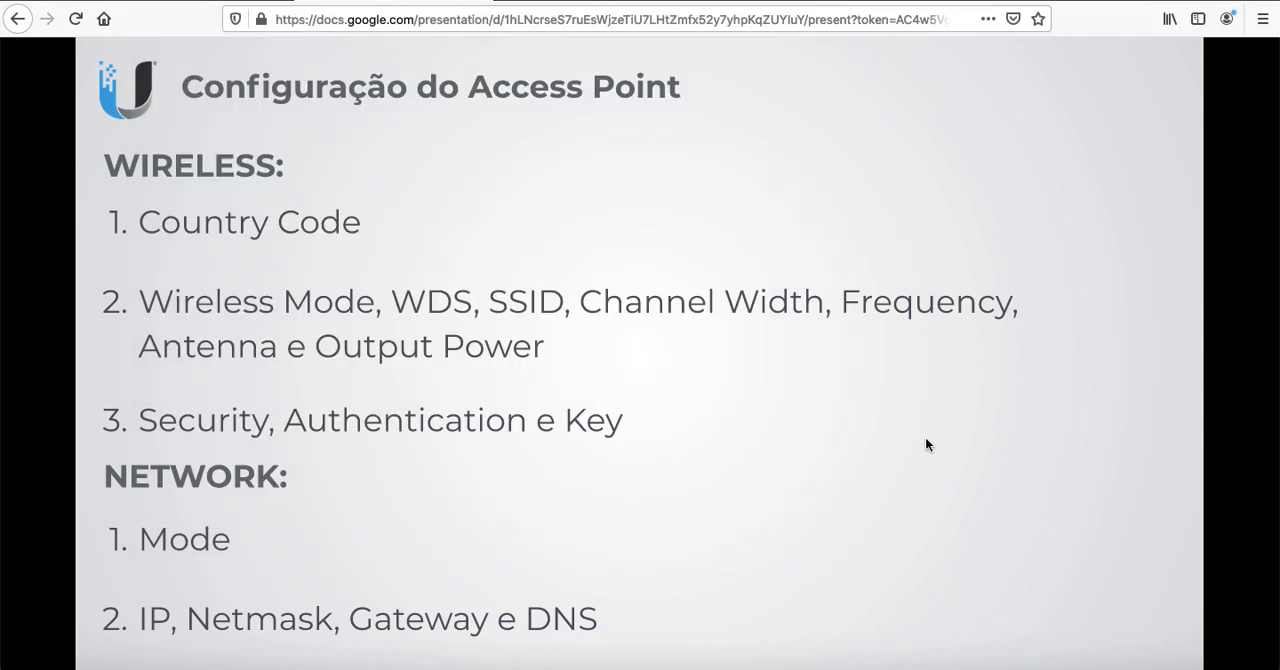
Open 192.168.1.20 in a new browser tab and accept the self-signed certificate risk to reach the airOS login page
key("super+t")
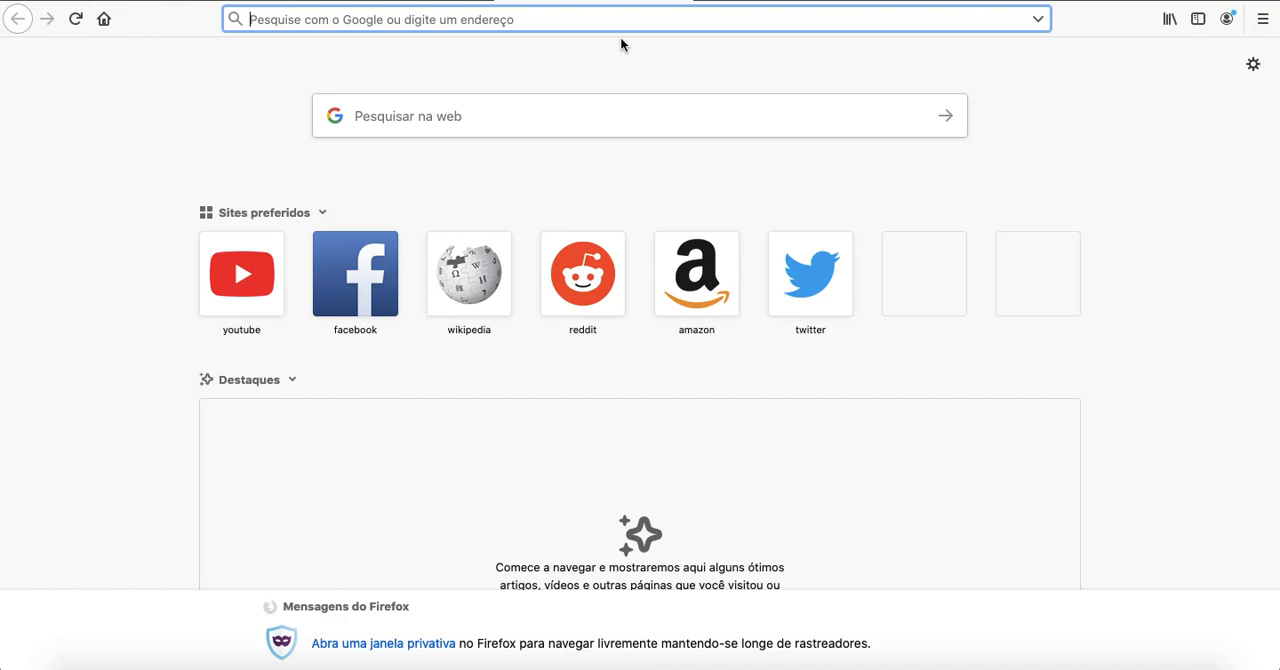
type("192.16")
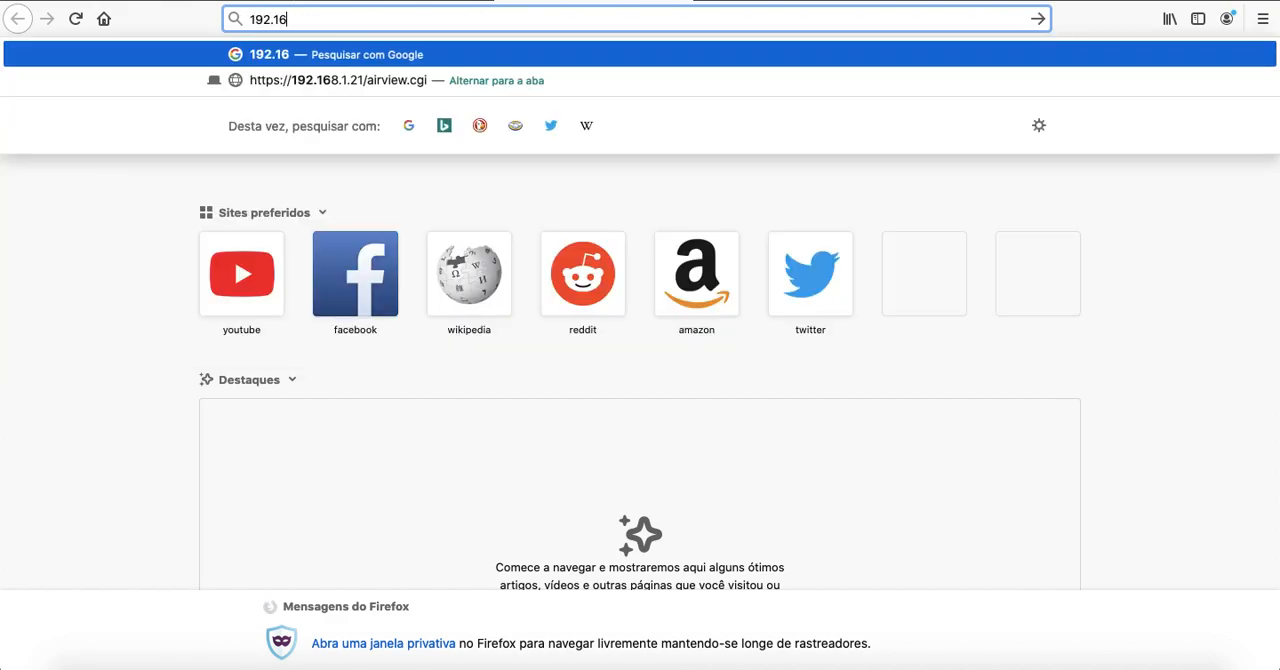
type("8.1.20")
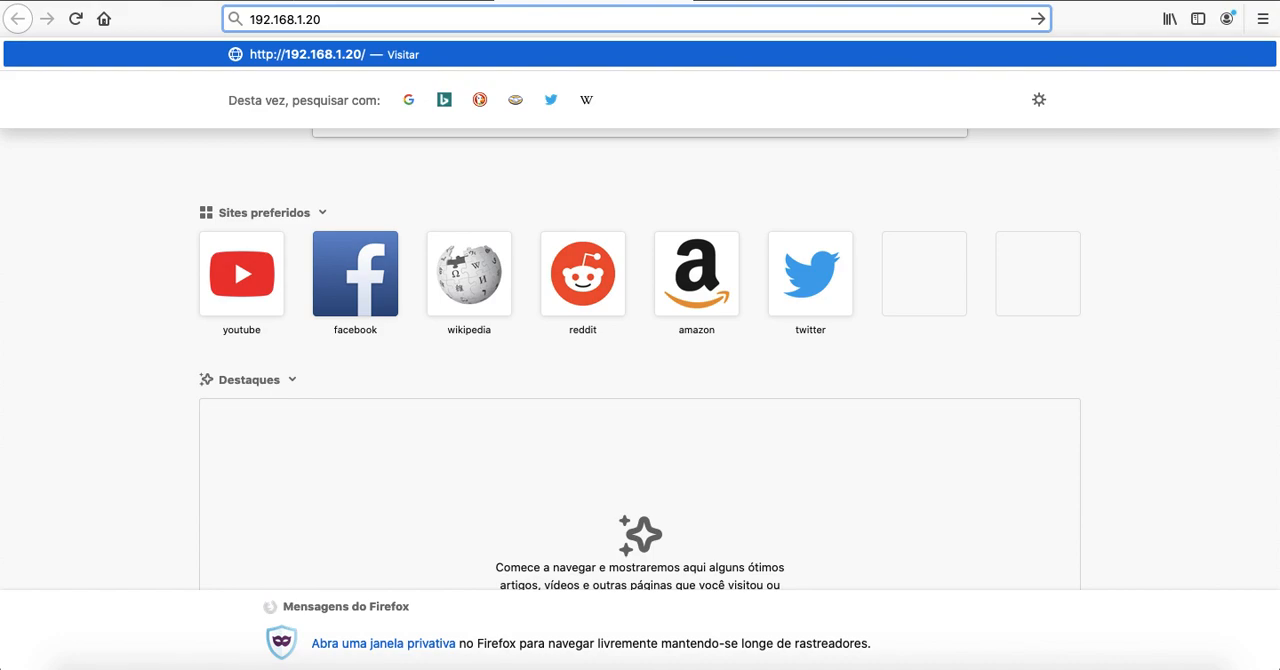
key("Return")
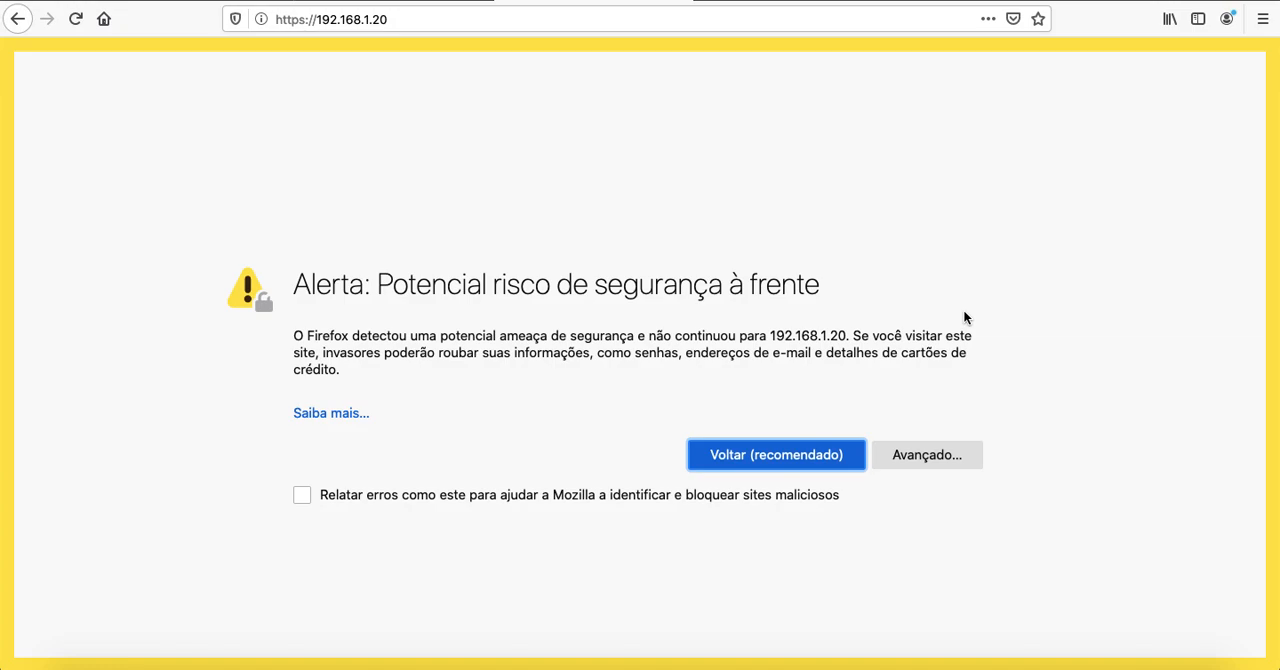
left_click(905, 455)
scroll(905, 455, "down", 3)
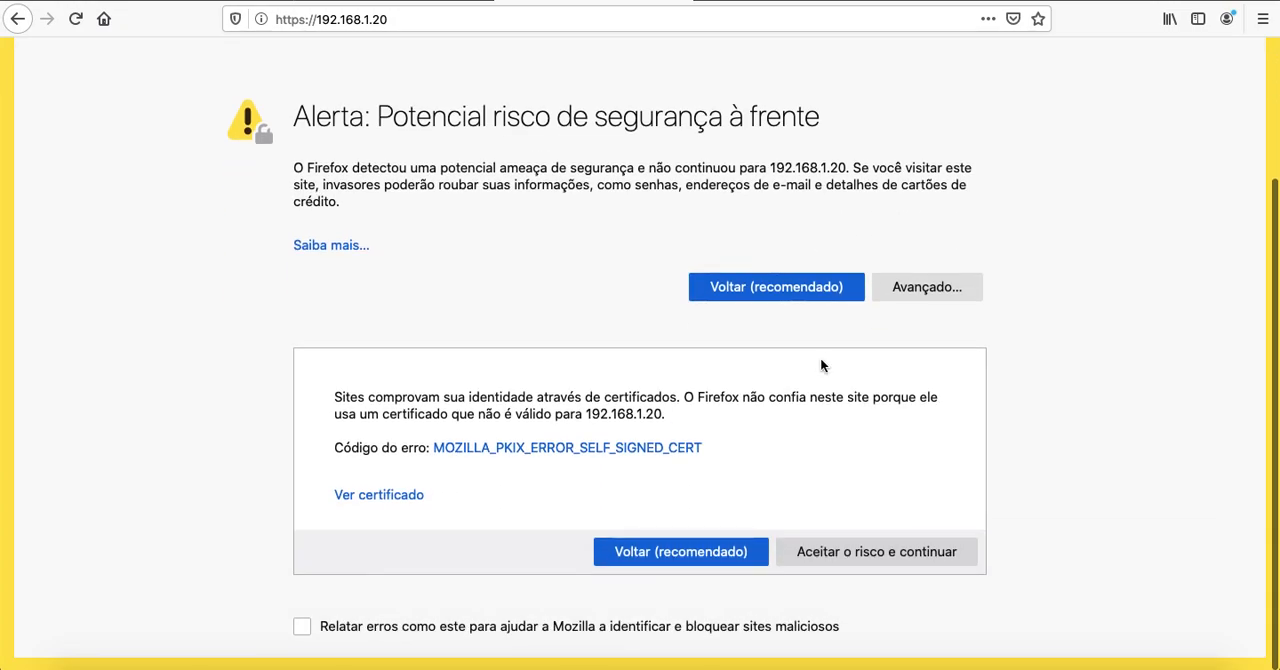
left_click(900, 551)
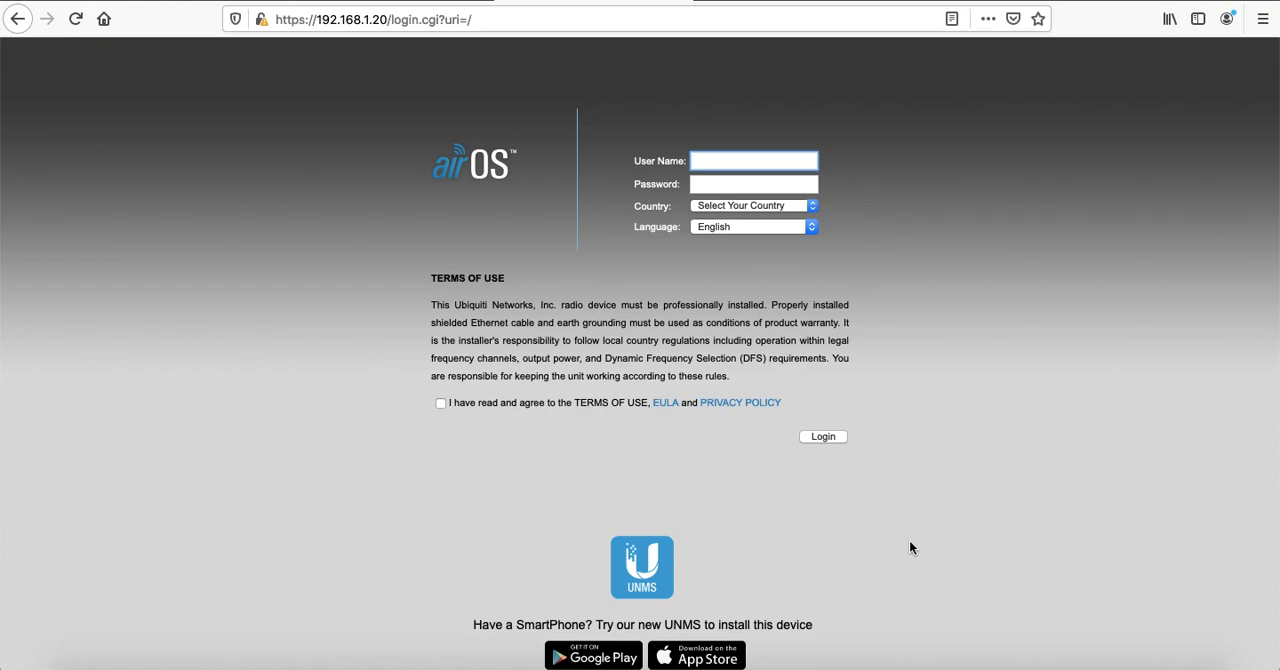
Review the access point configuration slides in the Google Slides presentation, covering the wireless and network settings
left_click(425, 1)
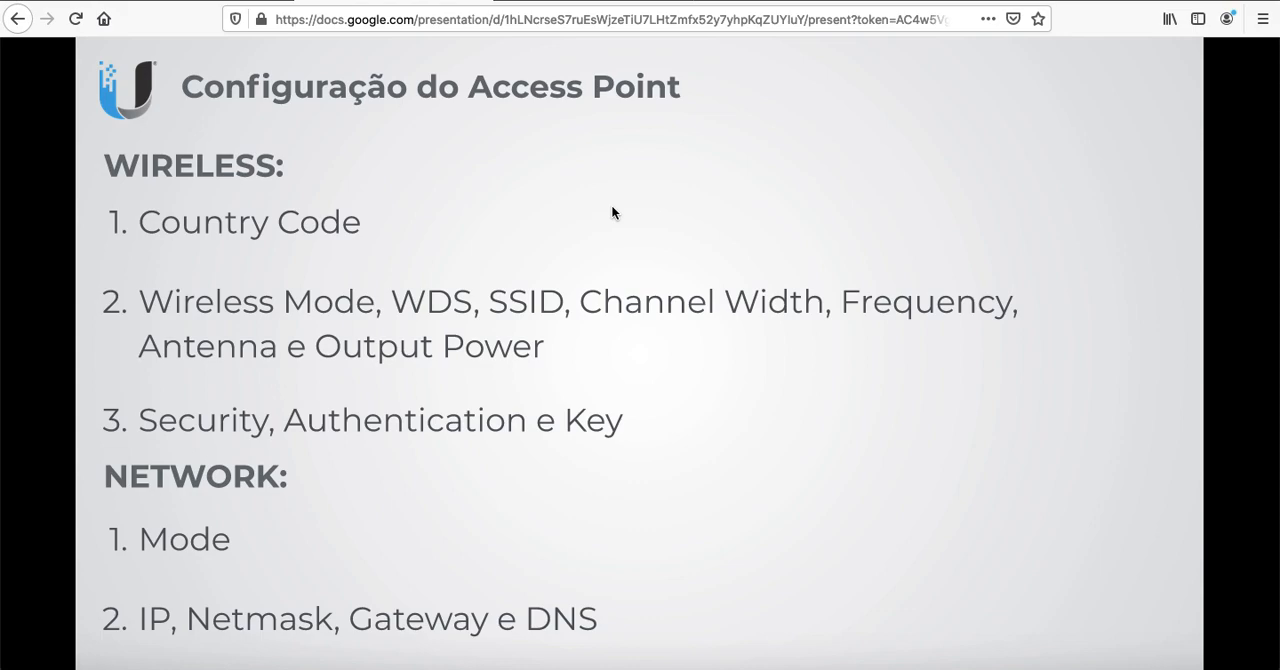
left_click(616, 3)
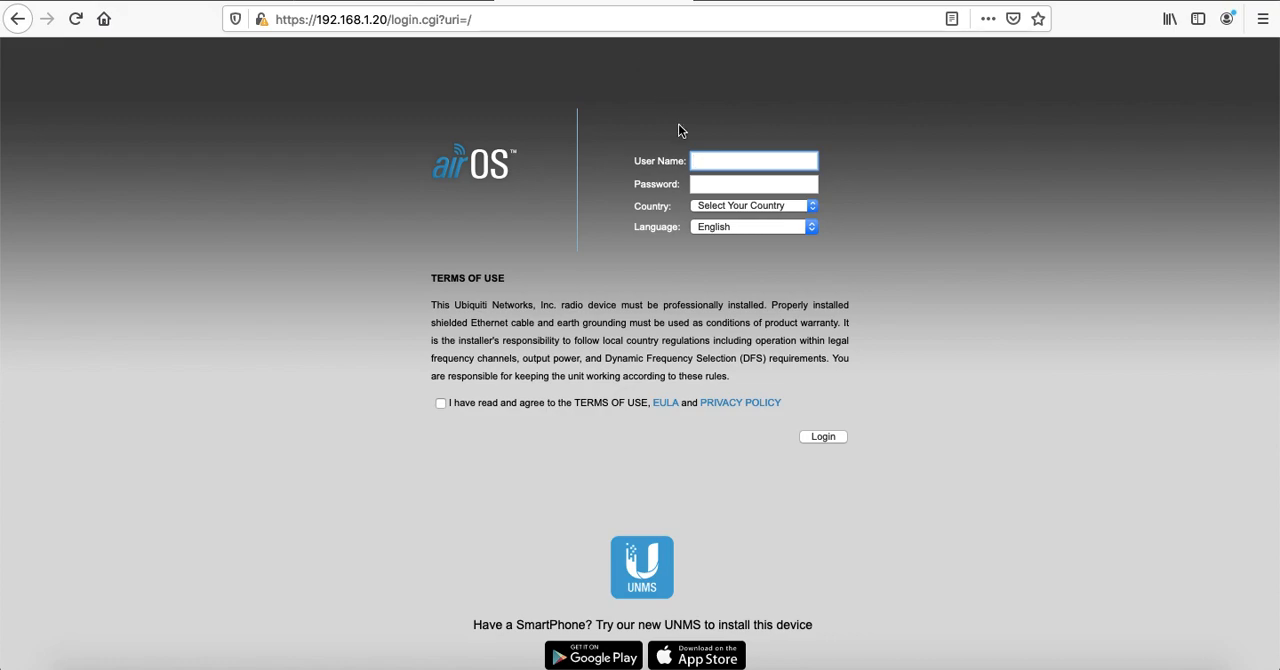
left_click(412, 1)
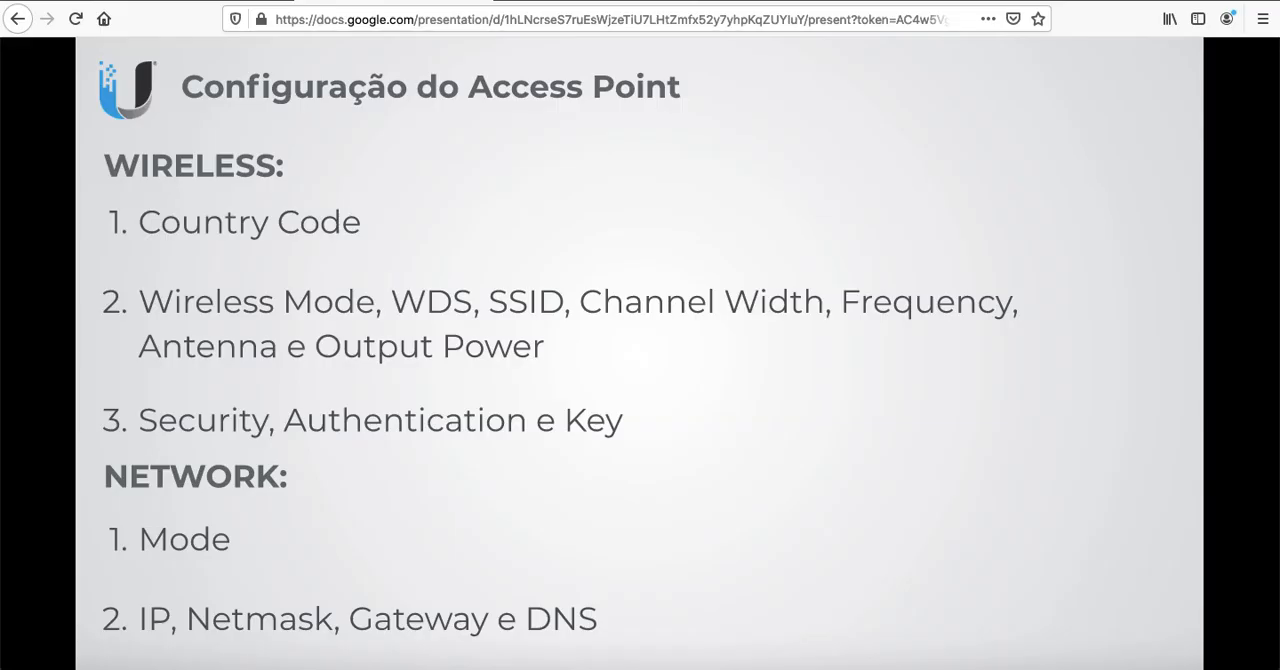
key("Right")
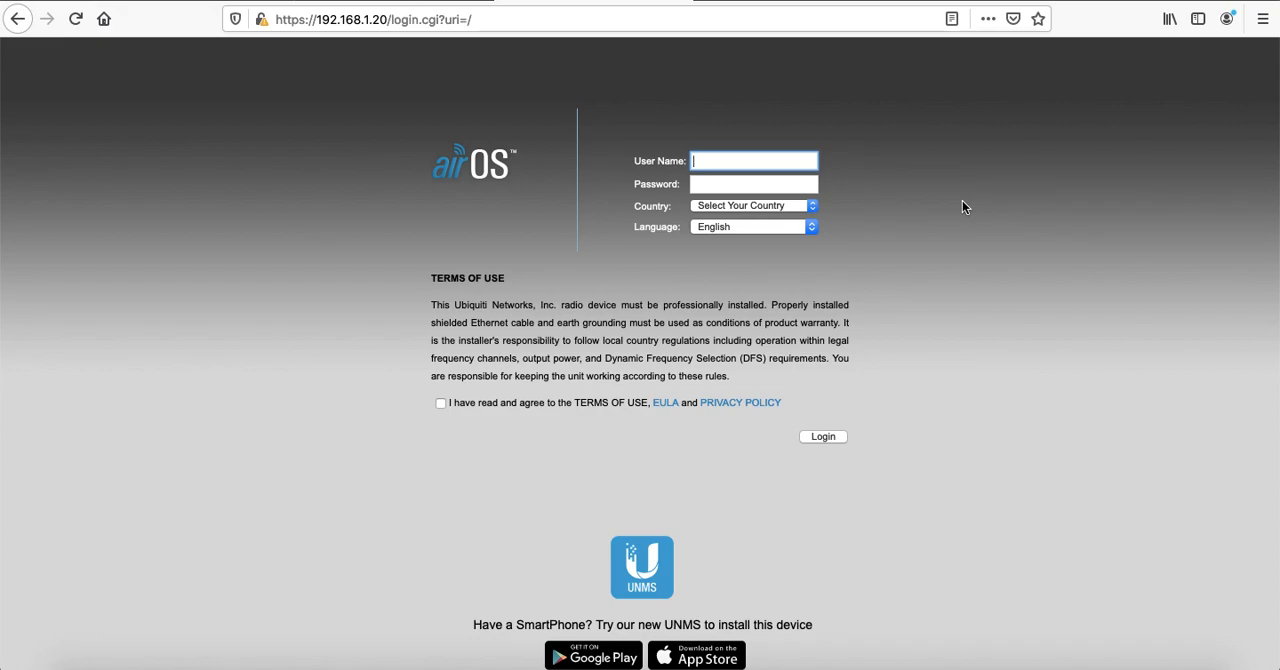
Log in to airOS with the user name and password, selecting Brazil as the country and accepting the terms of use
type("ubnt")
key("Tab")
type("ubnt")
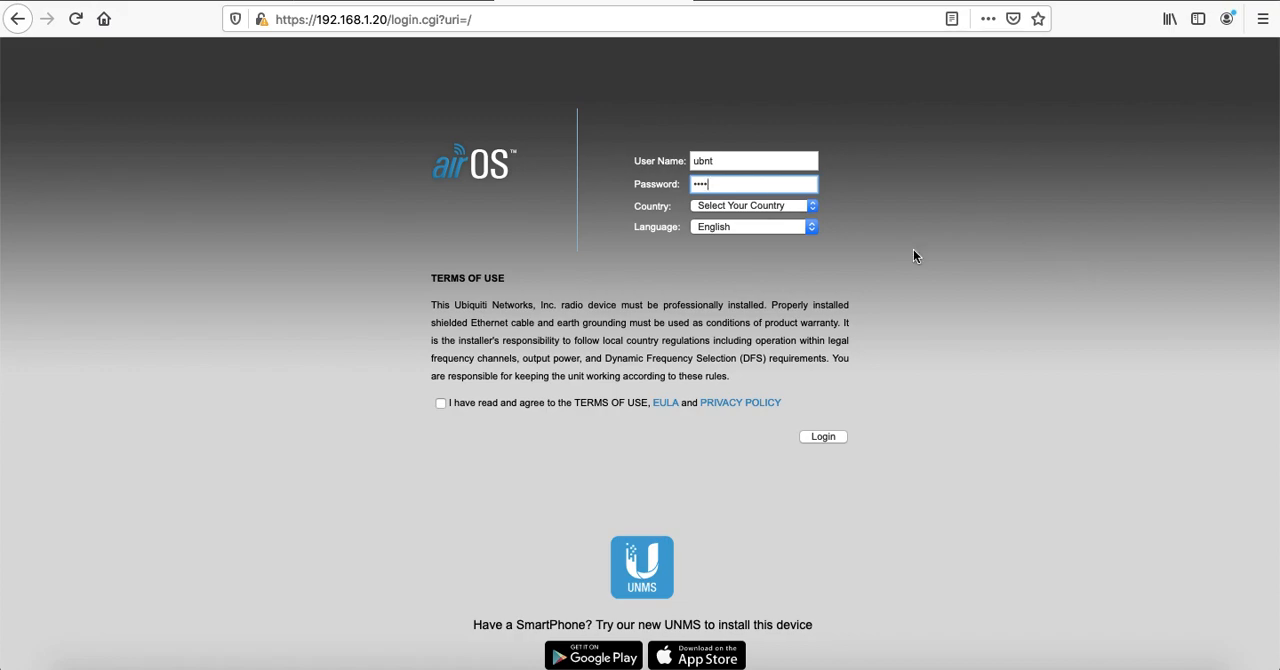
left_click(765, 205)
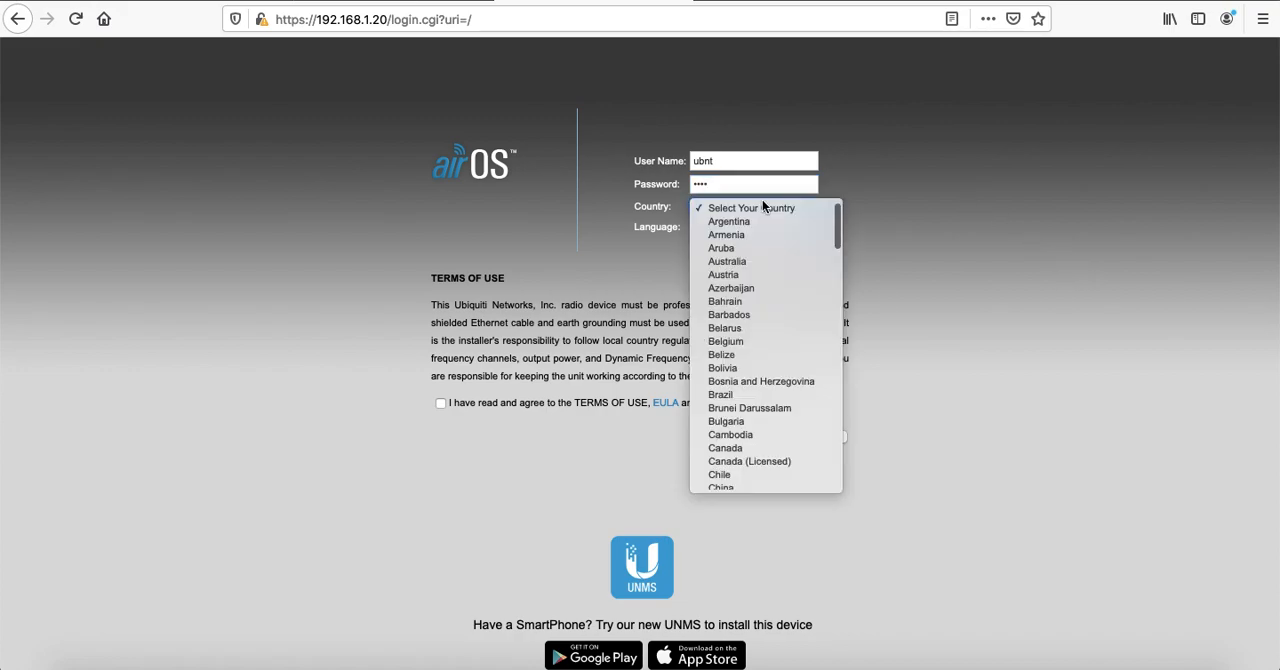
left_click(744, 398)
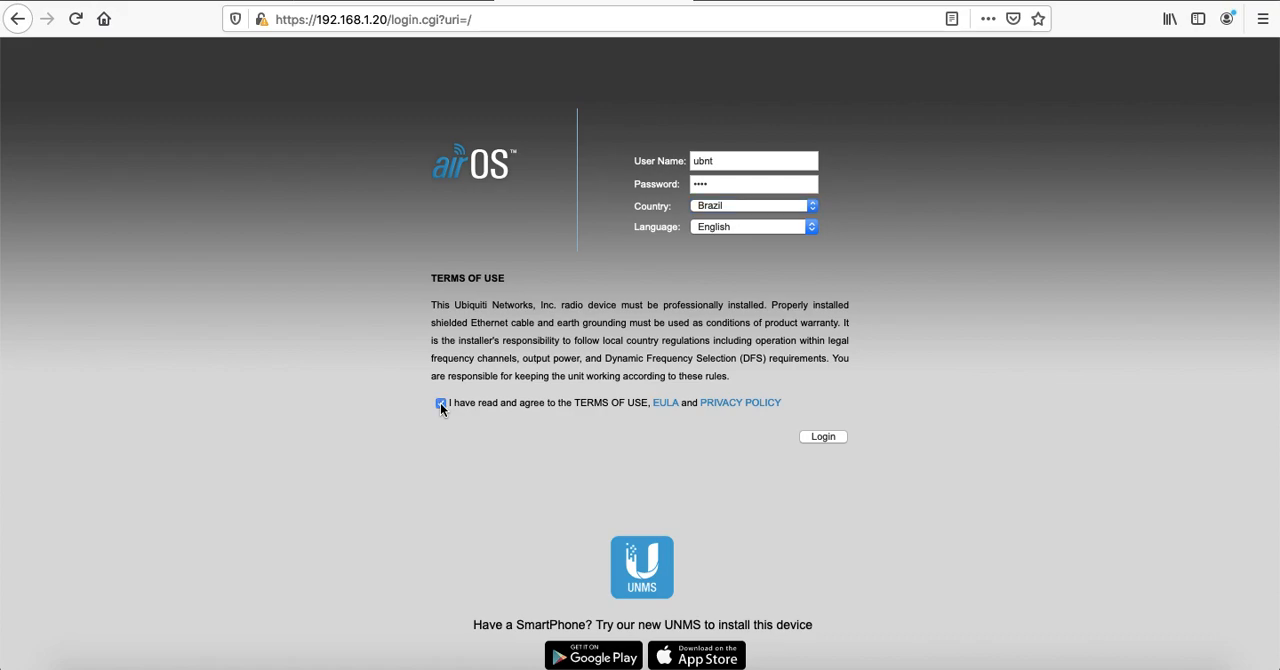
left_click(825, 434)
left_click(401, 187)
left_click(357, 212)
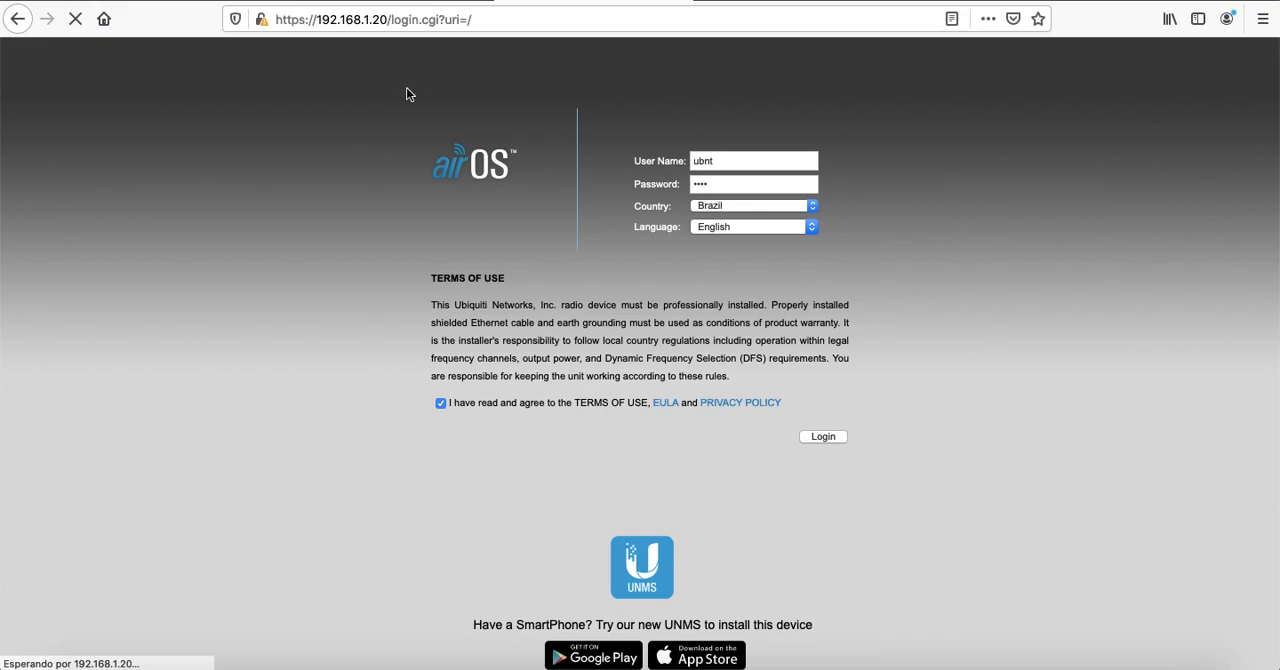
Review the PTP airMAX M5 bridge diagram and the access point settings checklist in the presentation
left_click(420, 1)
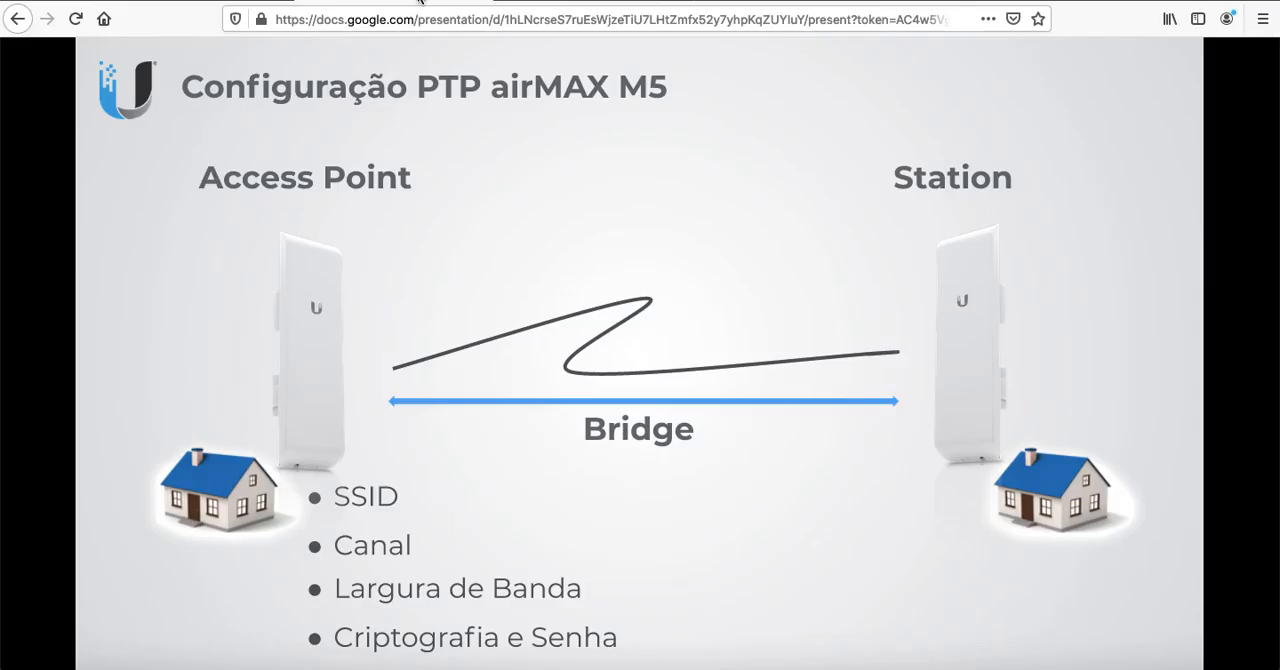
left_click(394, 209)
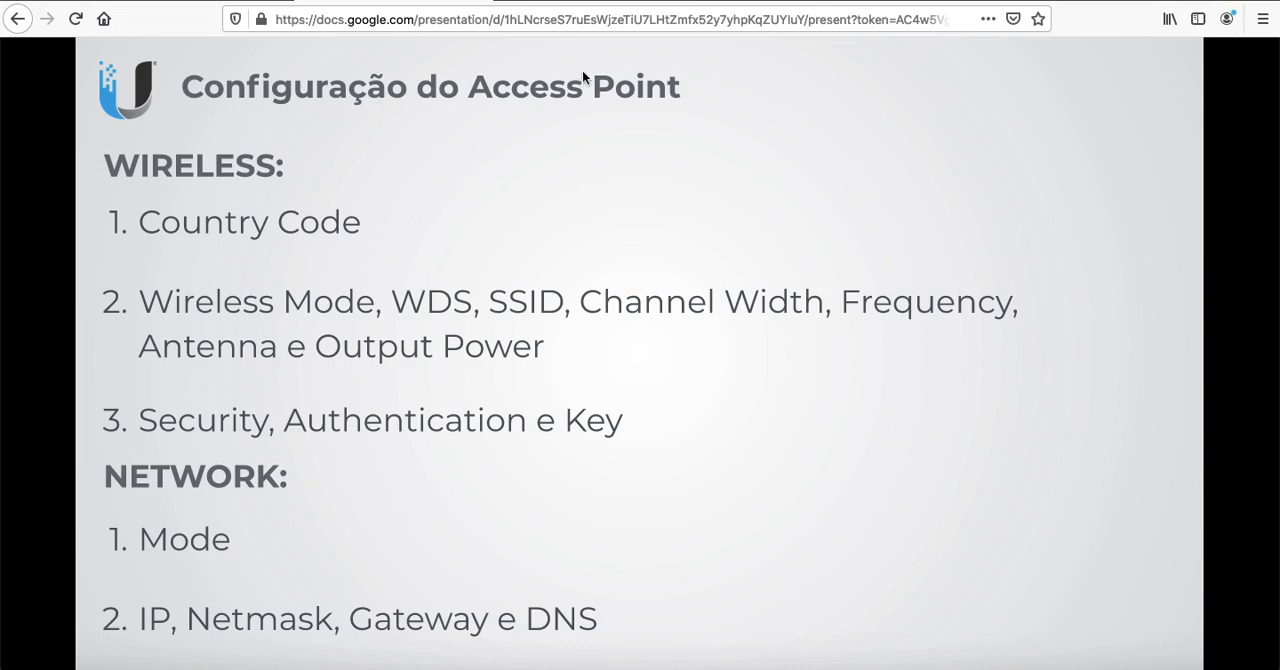
In the airOS wireless settings, set the wireless mode to Access Point and enable WDS (Transparent Bridge Mode)
left_click(614, 4)
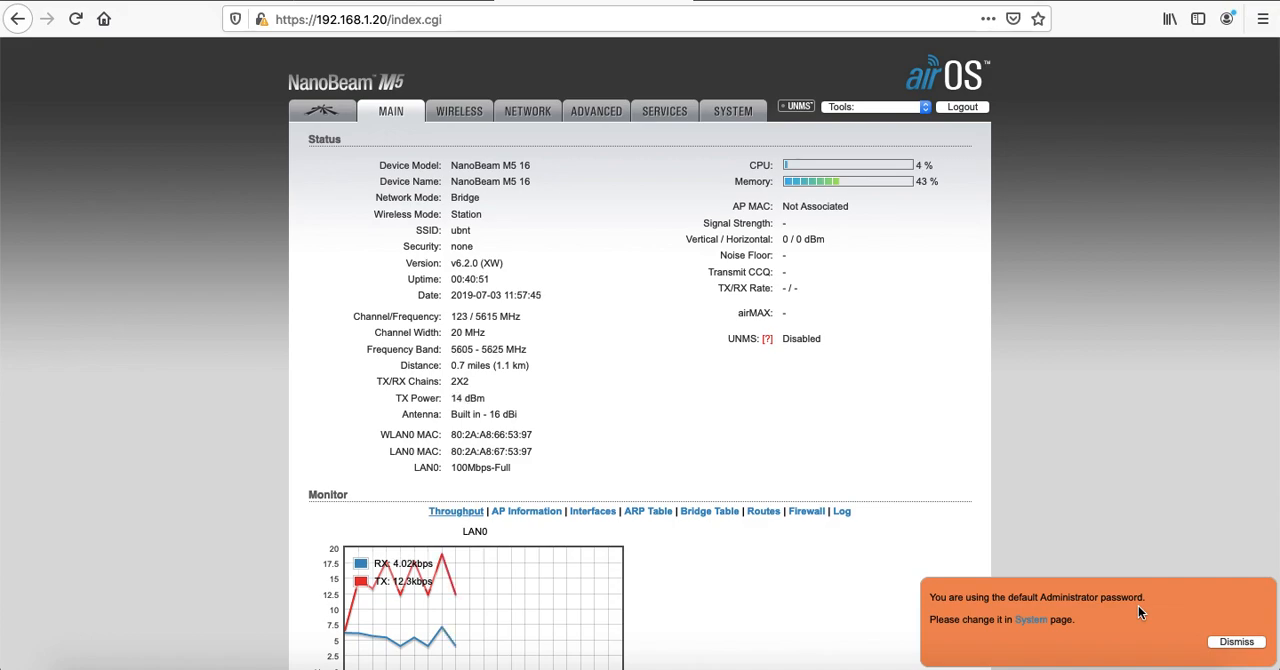
left_click(1240, 641)
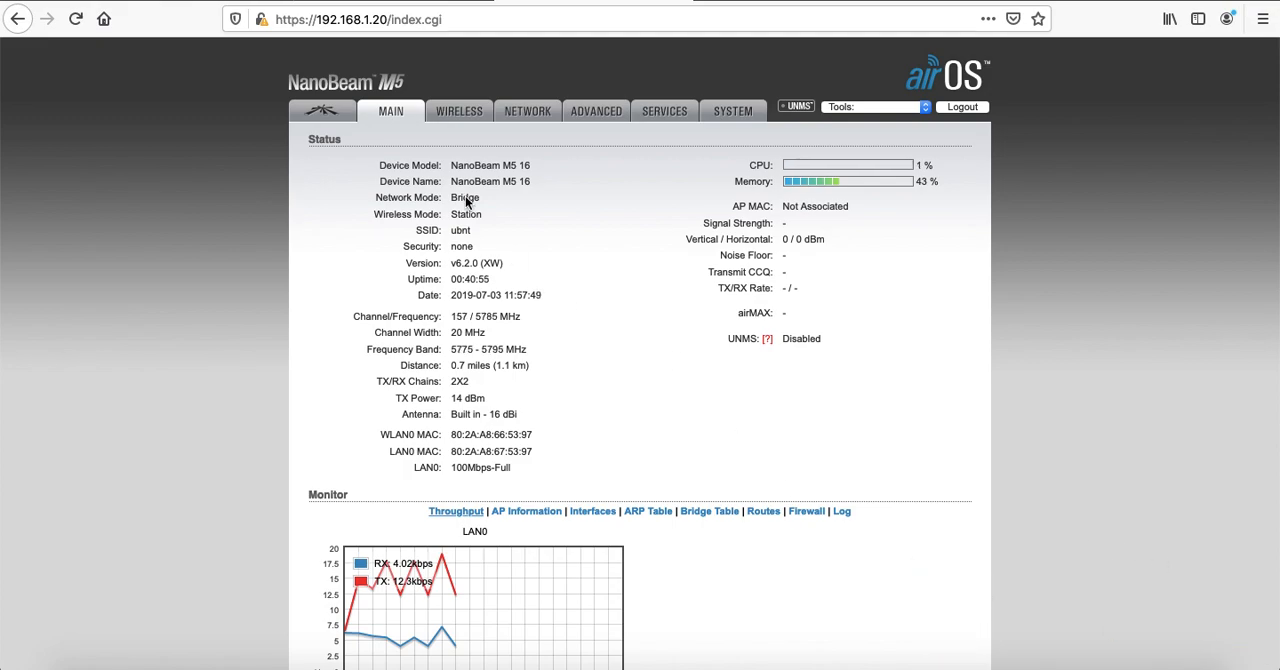
left_click(452, 113)
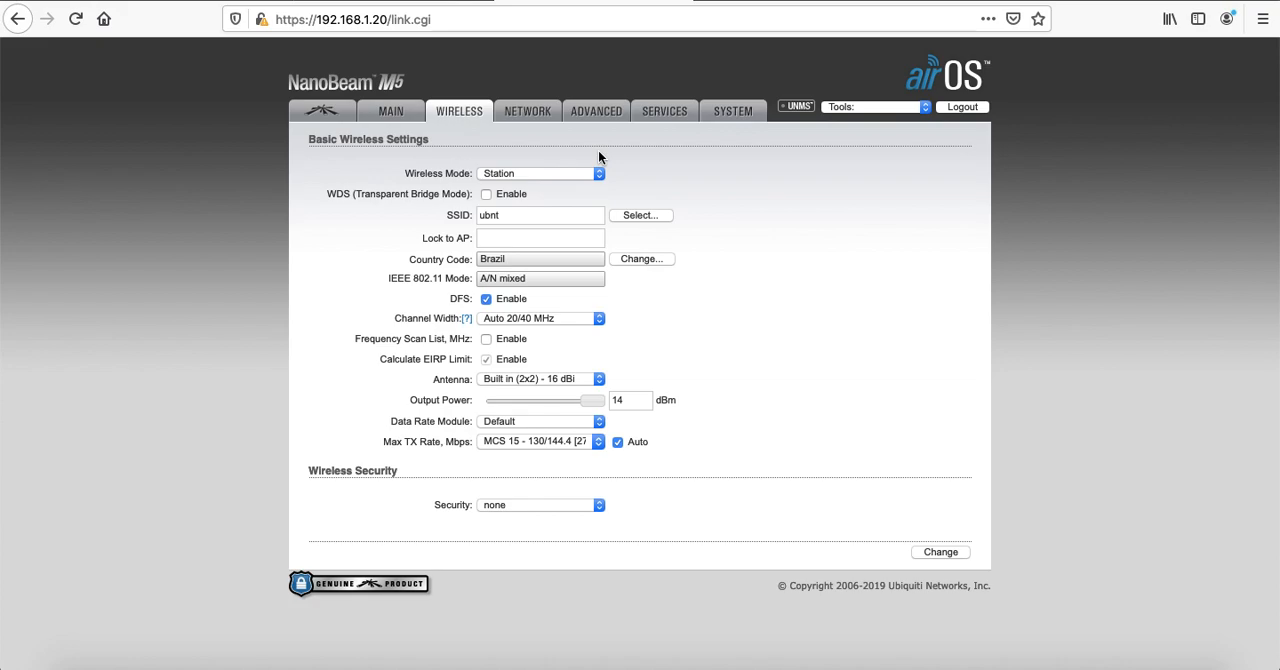
left_click(545, 175)
left_click(543, 188)
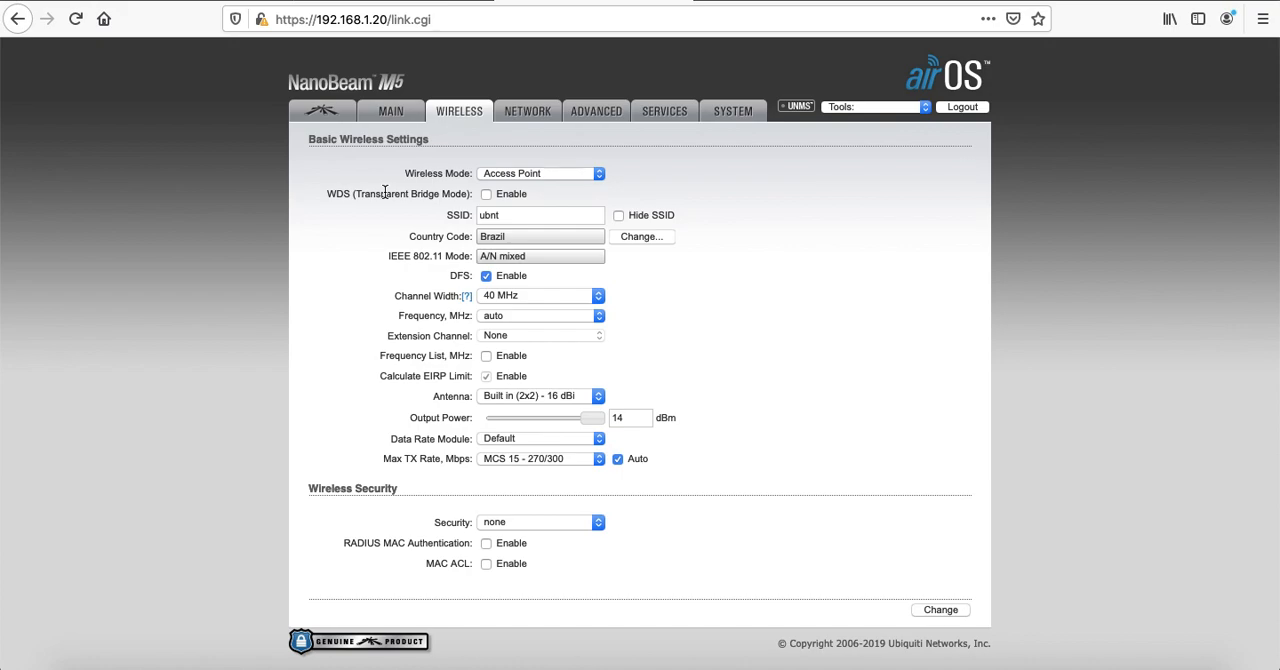
left_click(486, 194)
Set the access point's SSID to ubnt-br
left_click(531, 216)
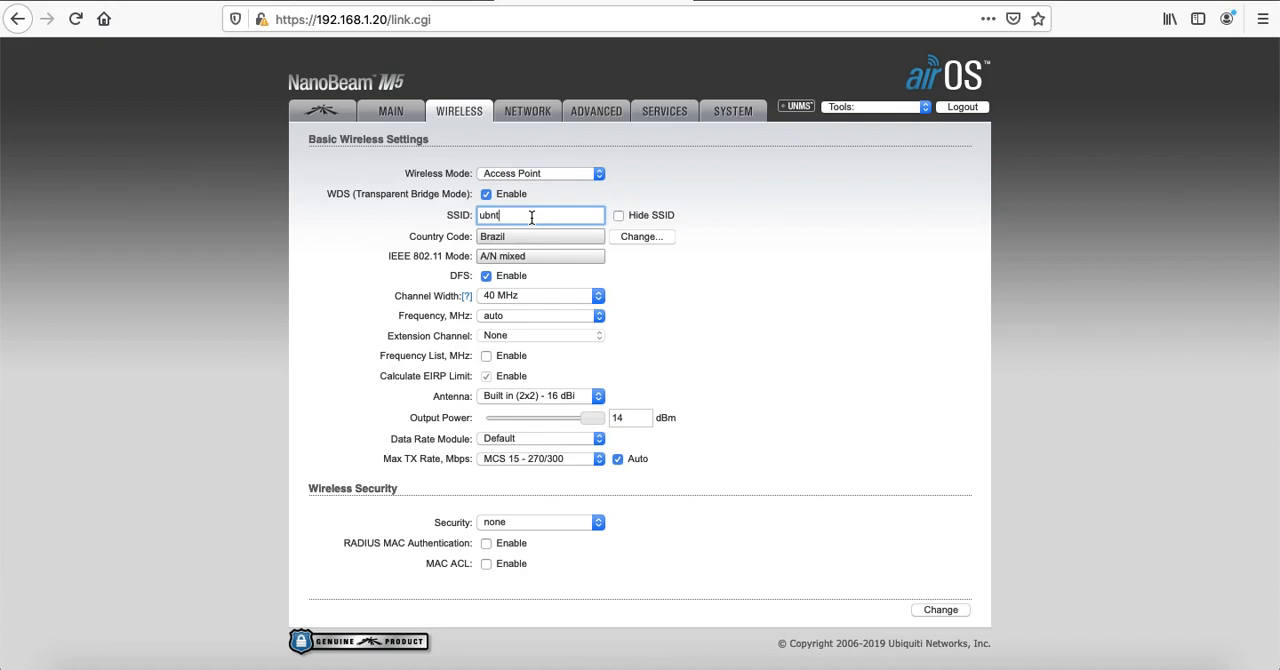
type("-br")
Set the access point's channel width to 20 MHz
left_click(568, 296)
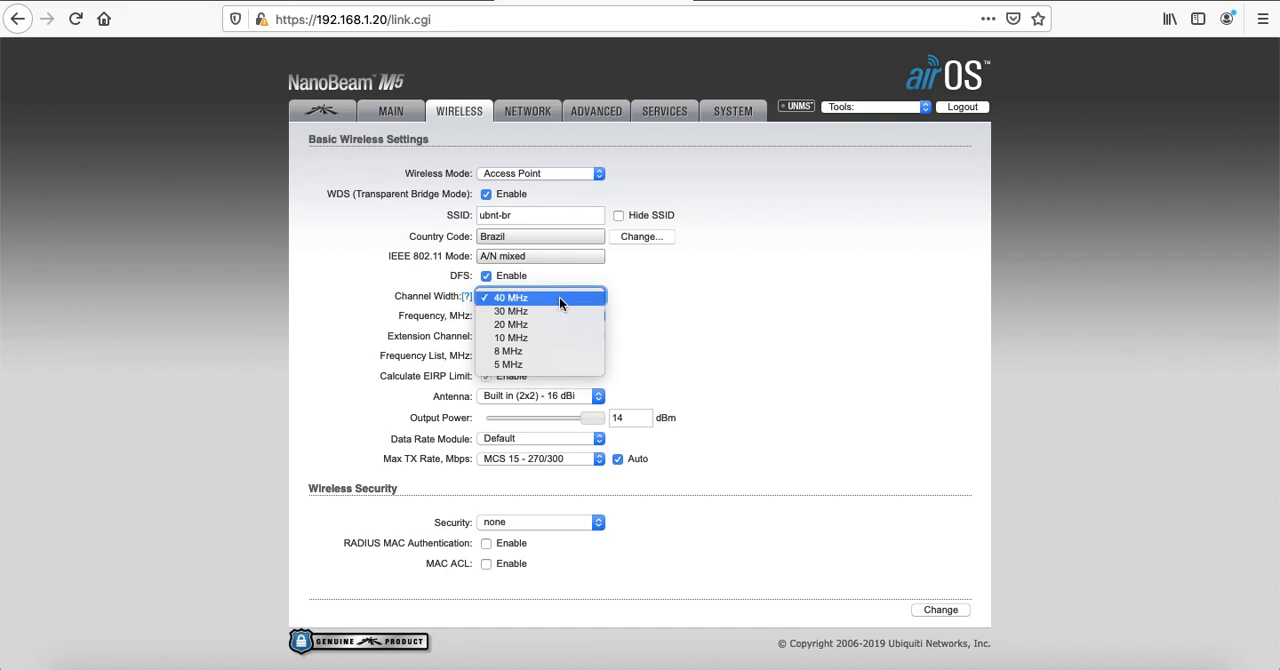
left_click(559, 297)
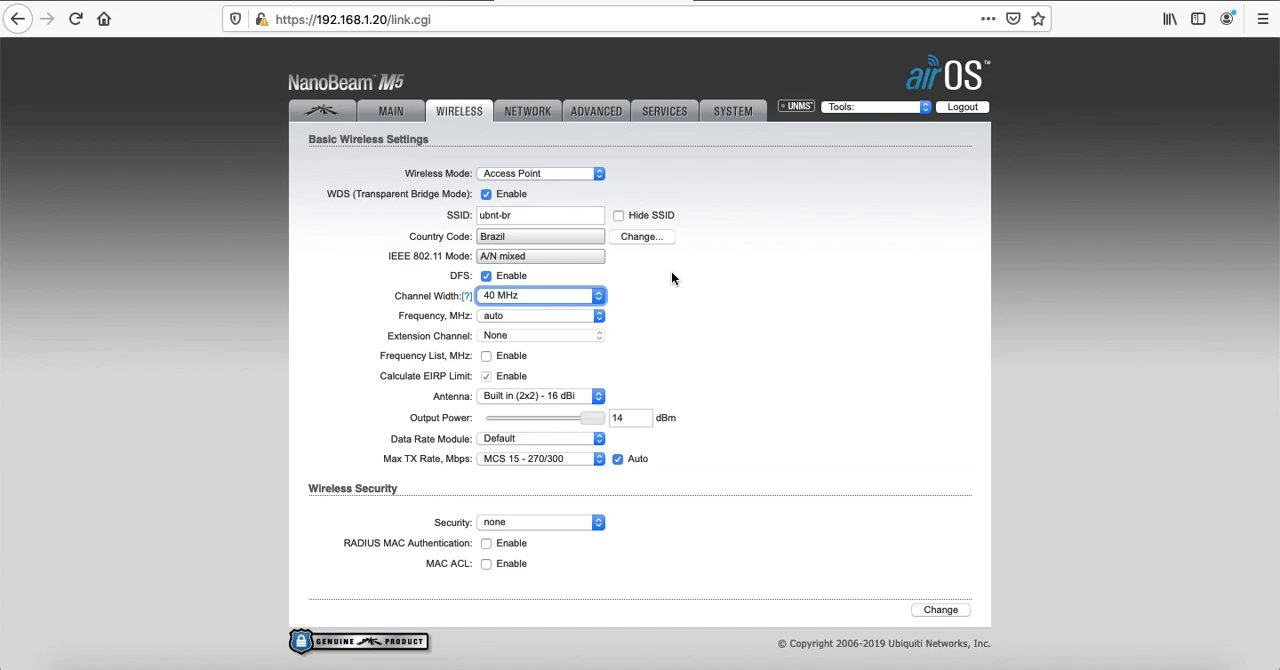
left_click(561, 294)
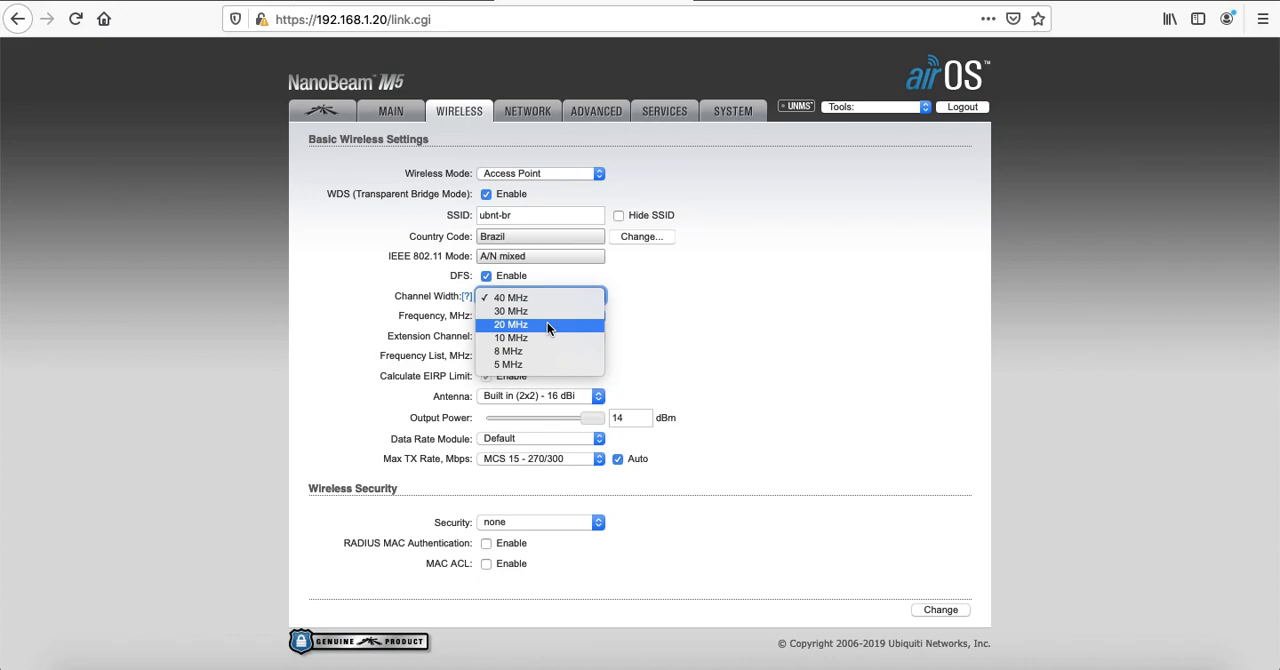
left_click(547, 324)
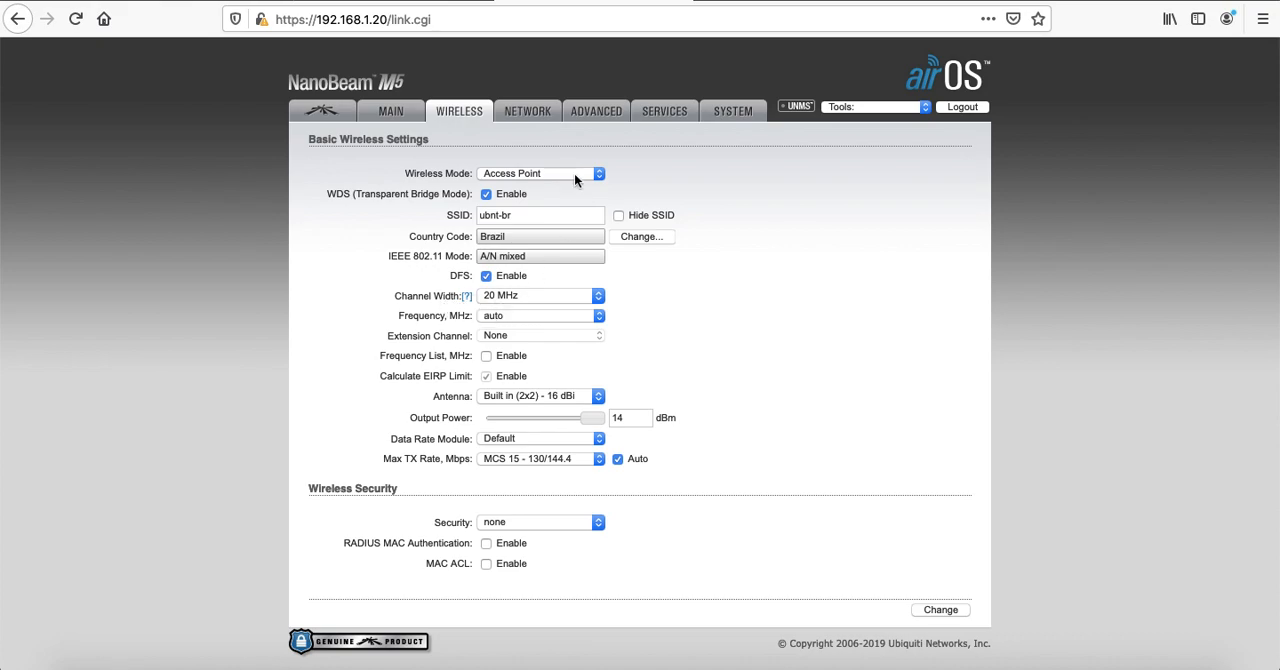
Try a channel width of 30 MHz and switch it back to 20 MHz
left_click(541, 295)
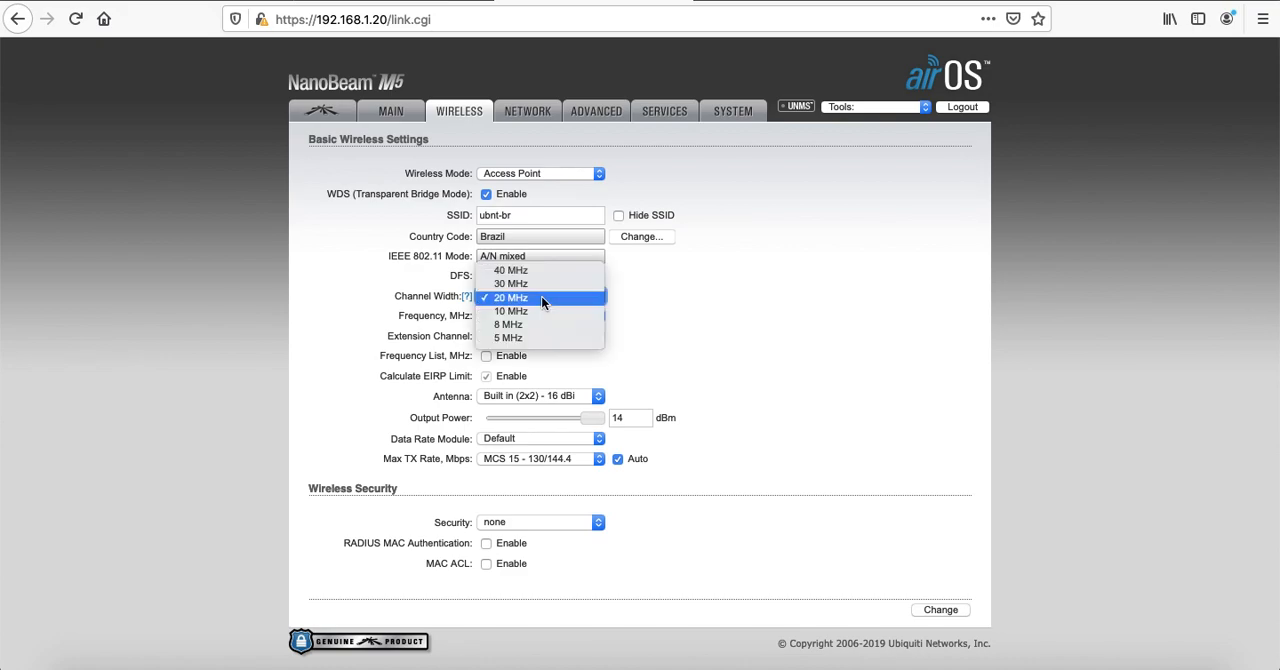
left_click(536, 284)
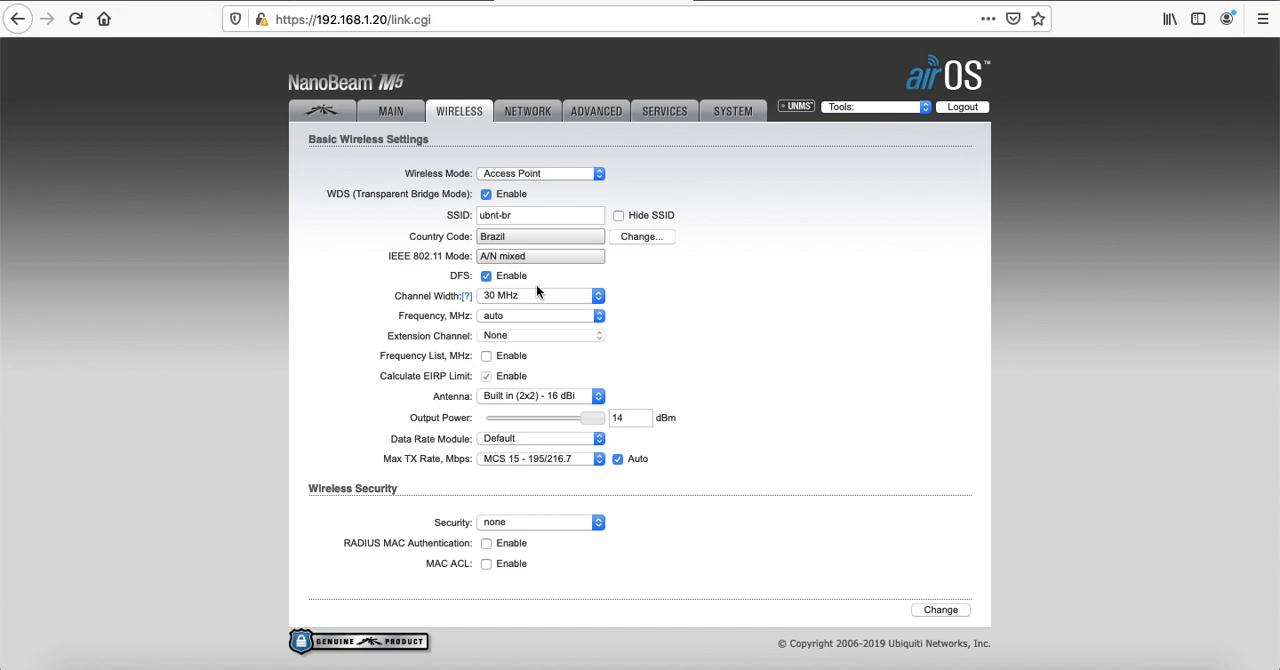
left_click(551, 292)
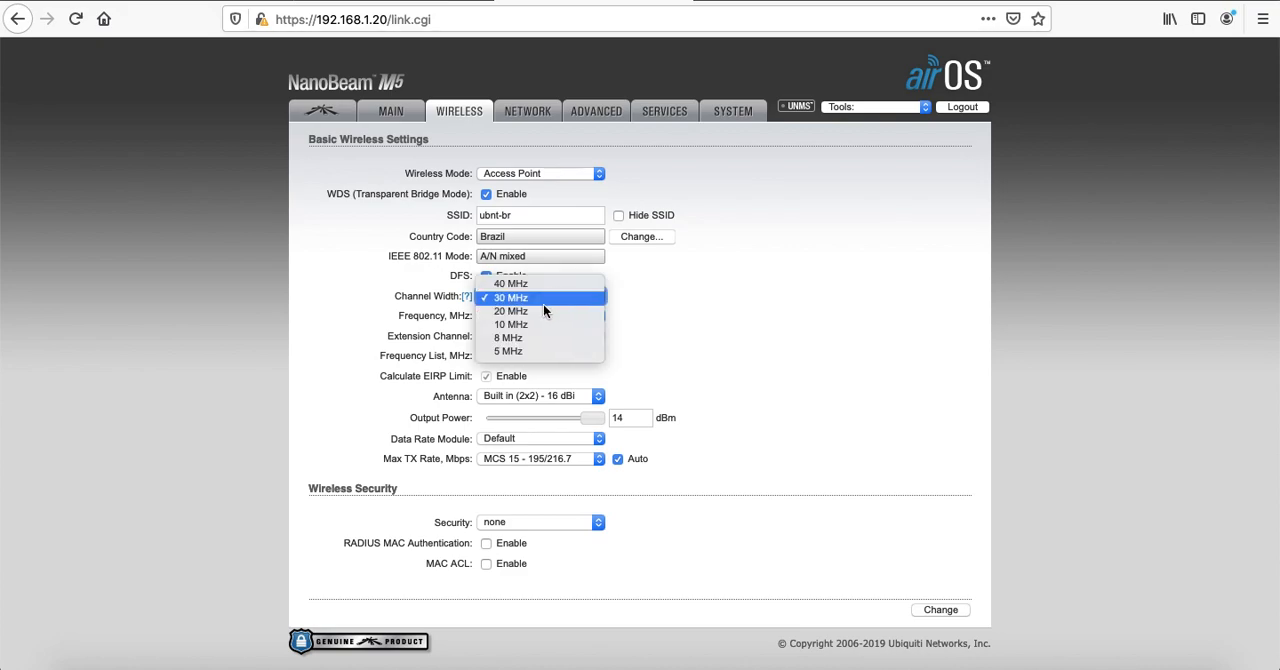
left_click(542, 312)
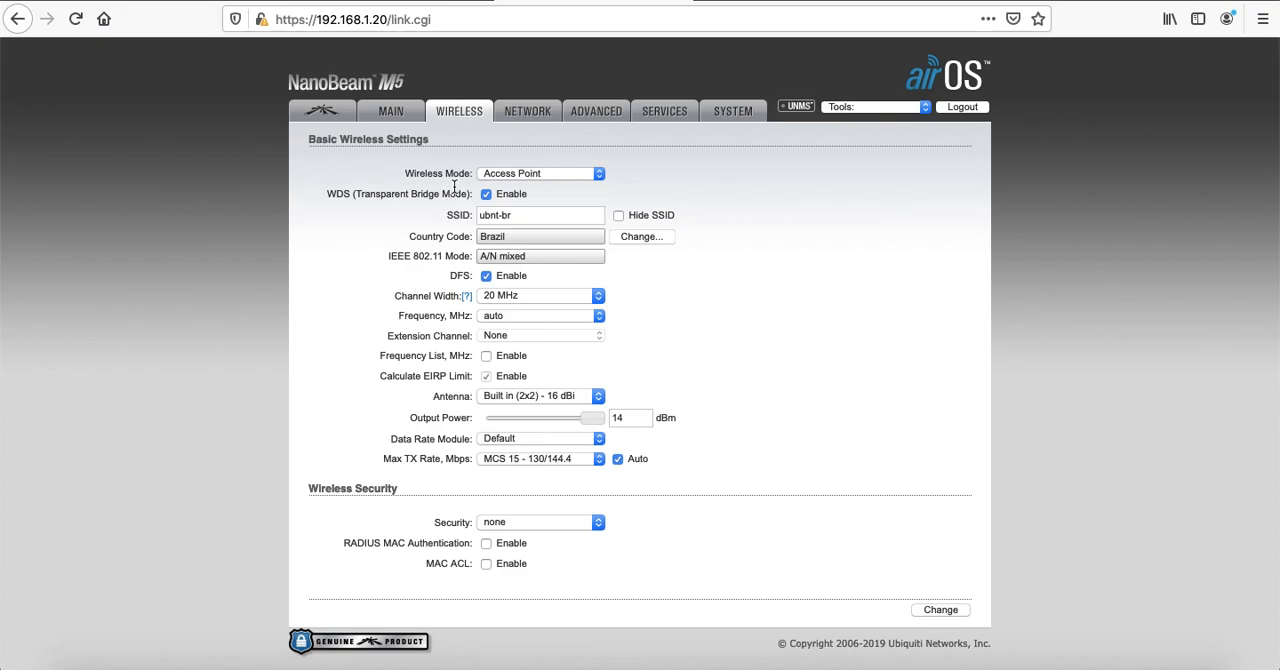
Set the access point's frequency to 5800 MHz
left_click(538, 316)
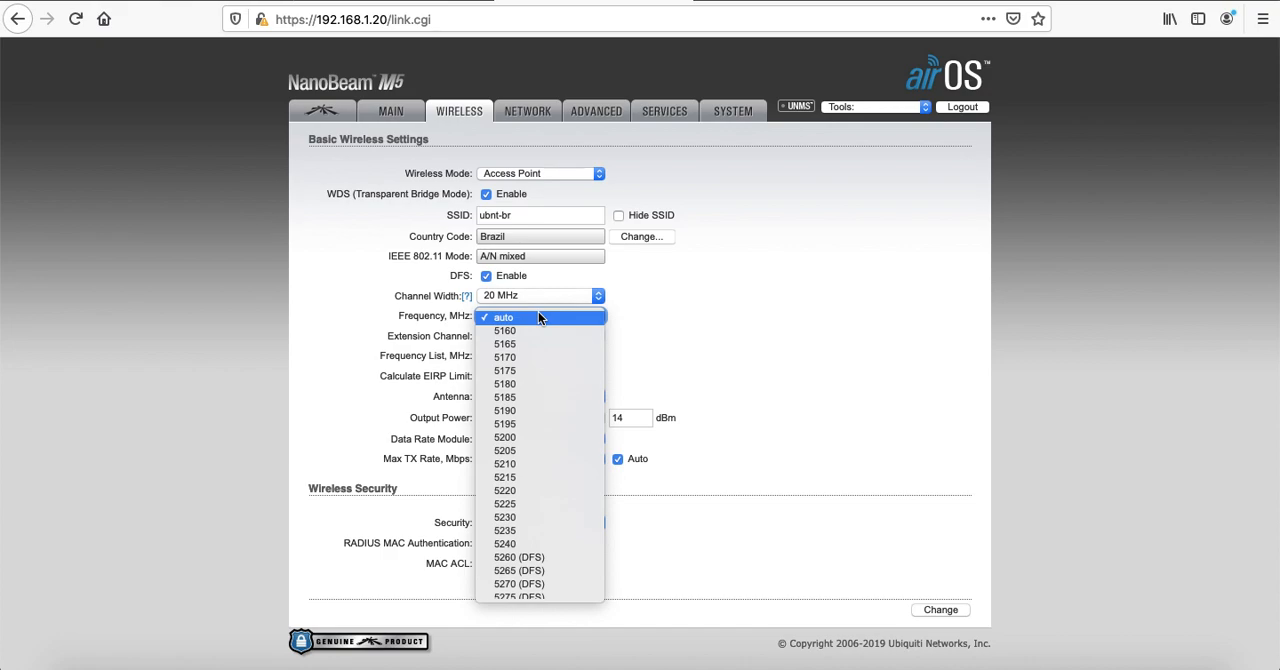
scroll(531, 461, "down", 5)
scroll(531, 461, "down", 6)
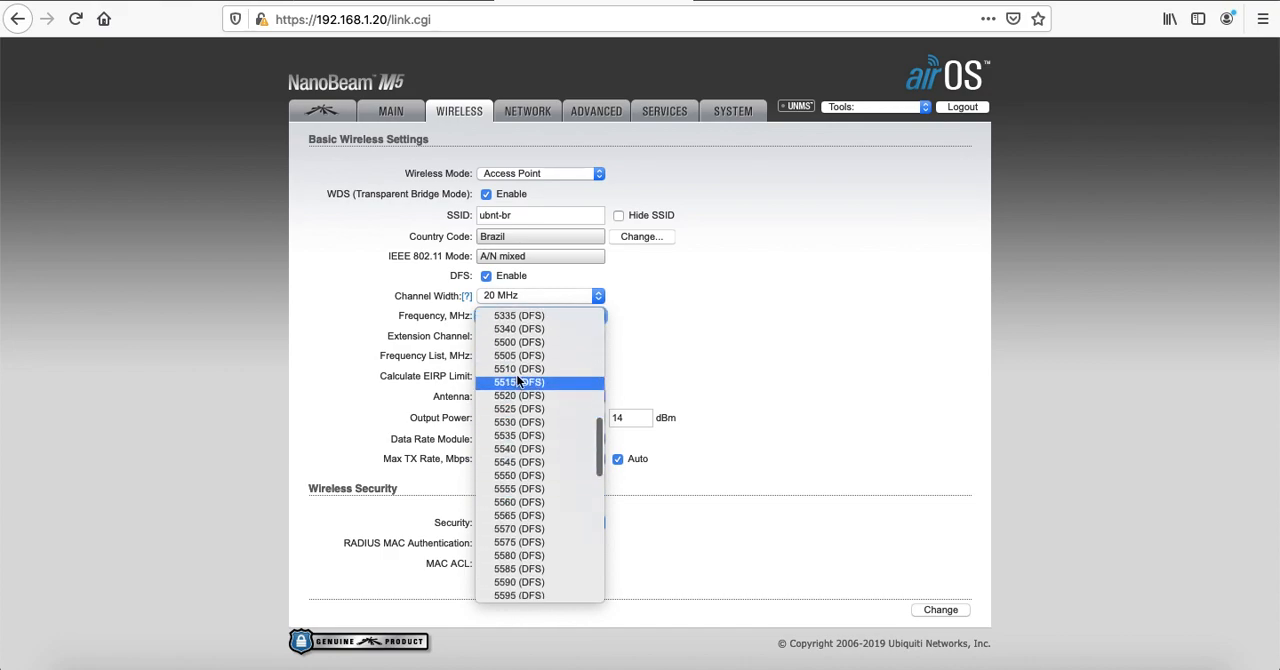
scroll(515, 408, "down", 3)
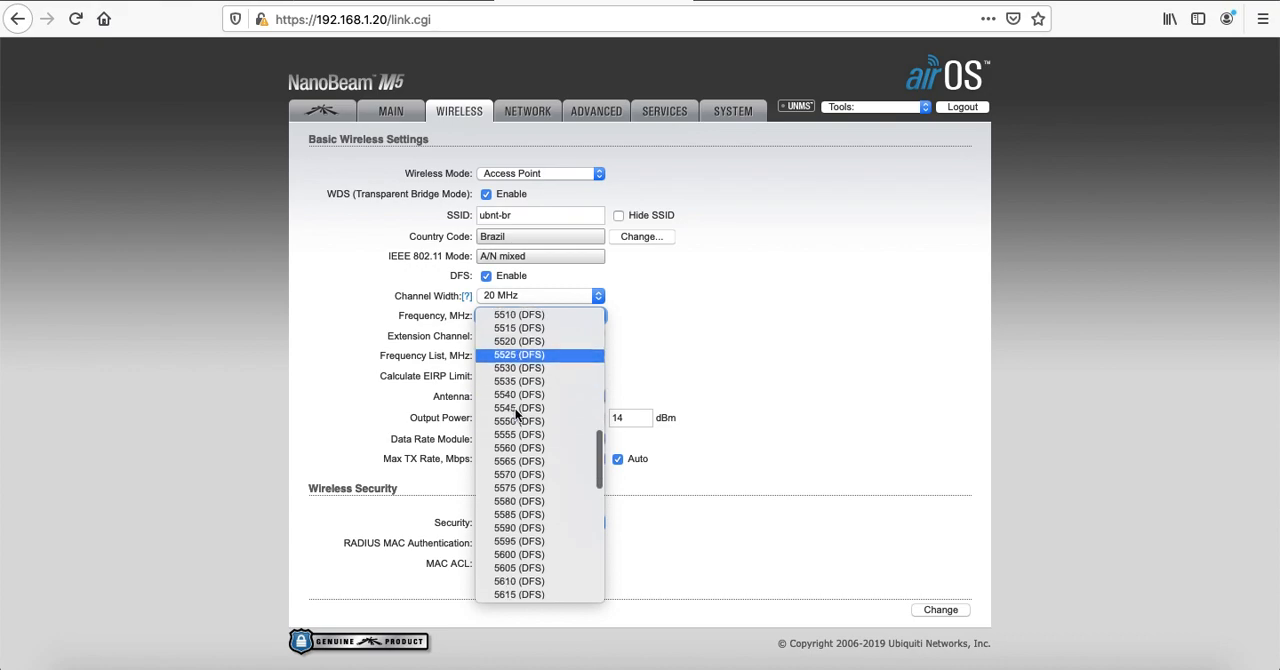
scroll(538, 426, "down", 10)
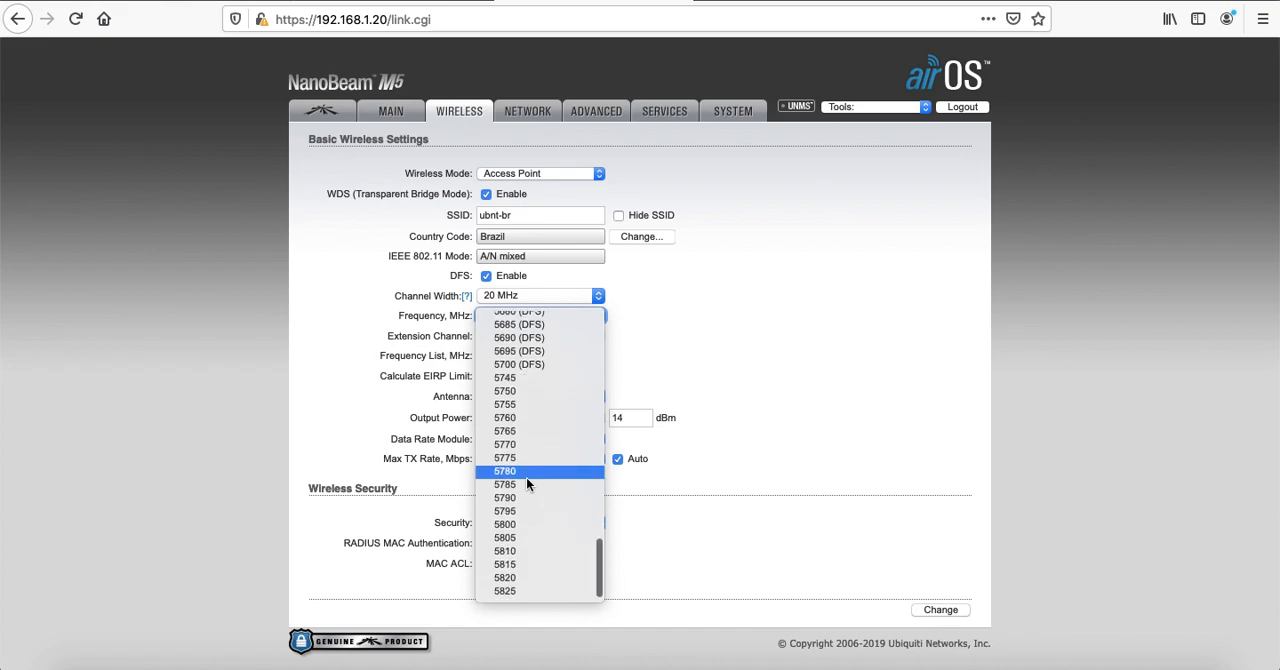
left_click(511, 528)
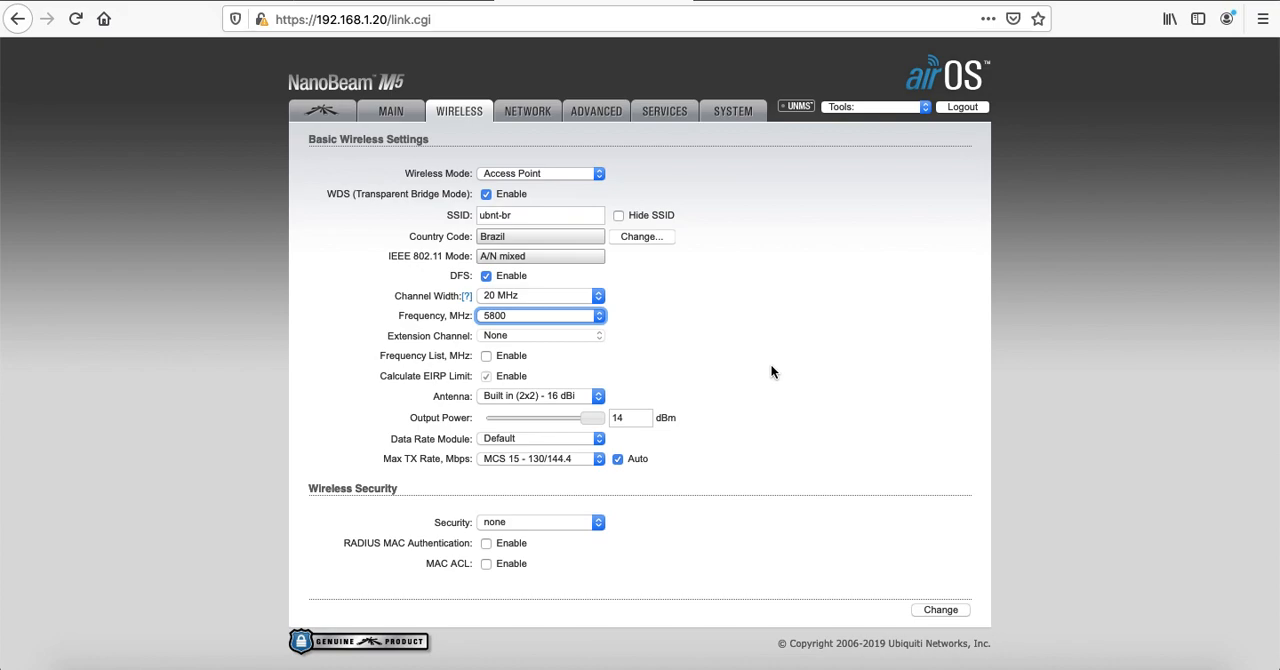
left_click(713, 362)
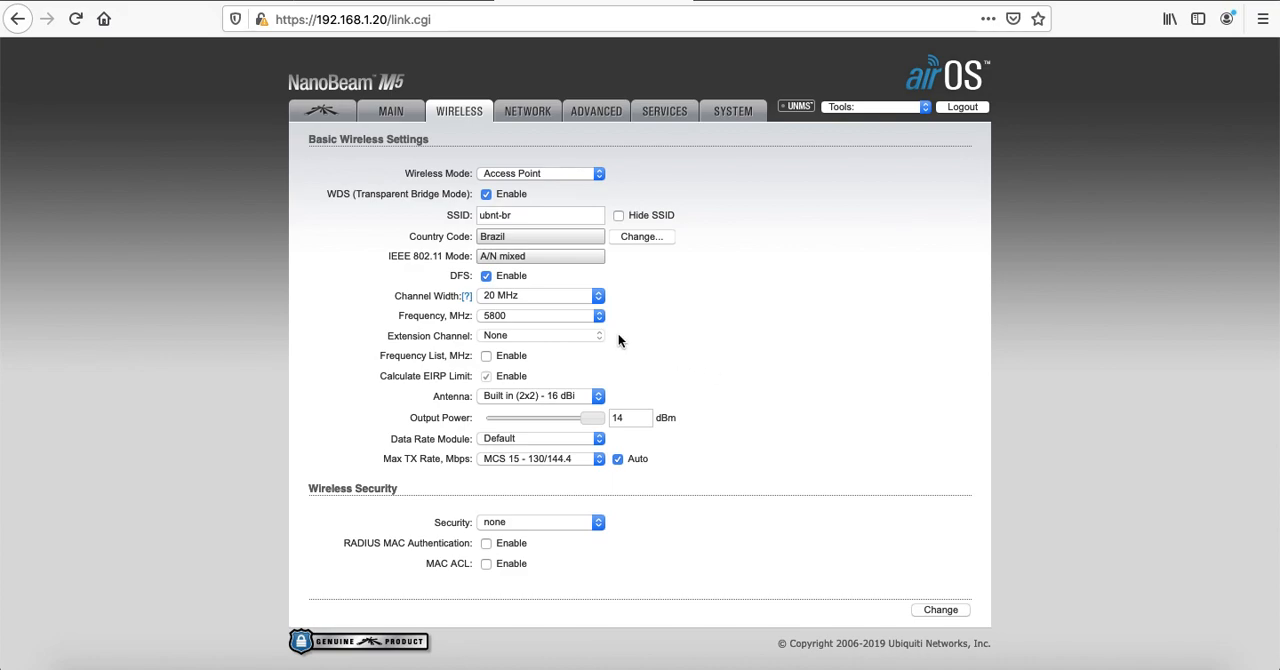
left_click(485, 376)
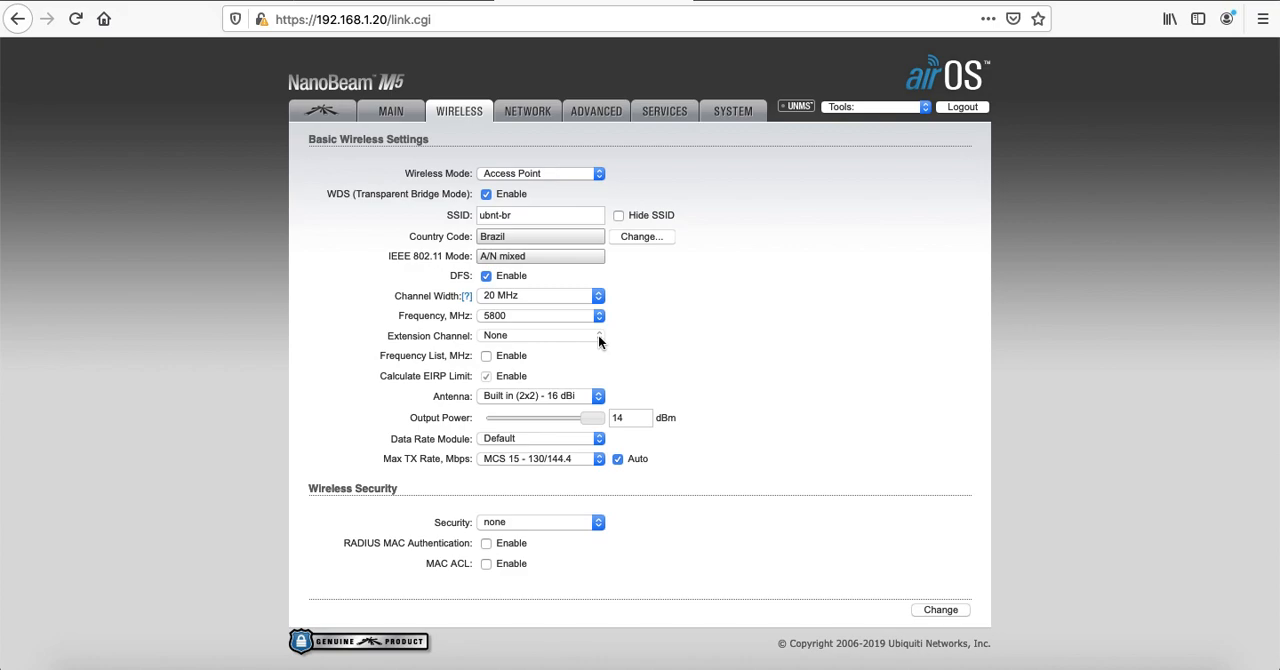
Change the access point's frequency to 5600 MHz (DFS)
left_click(549, 316)
scroll(537, 207, "up", 5)
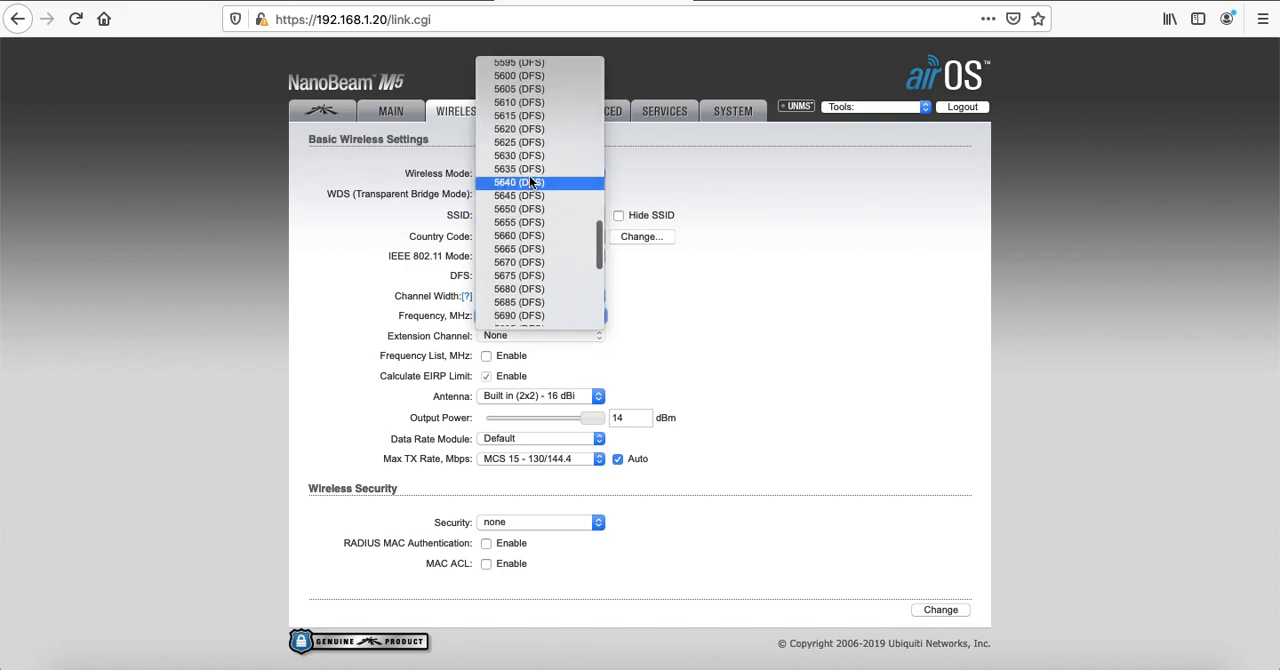
scroll(529, 165, "up", 2)
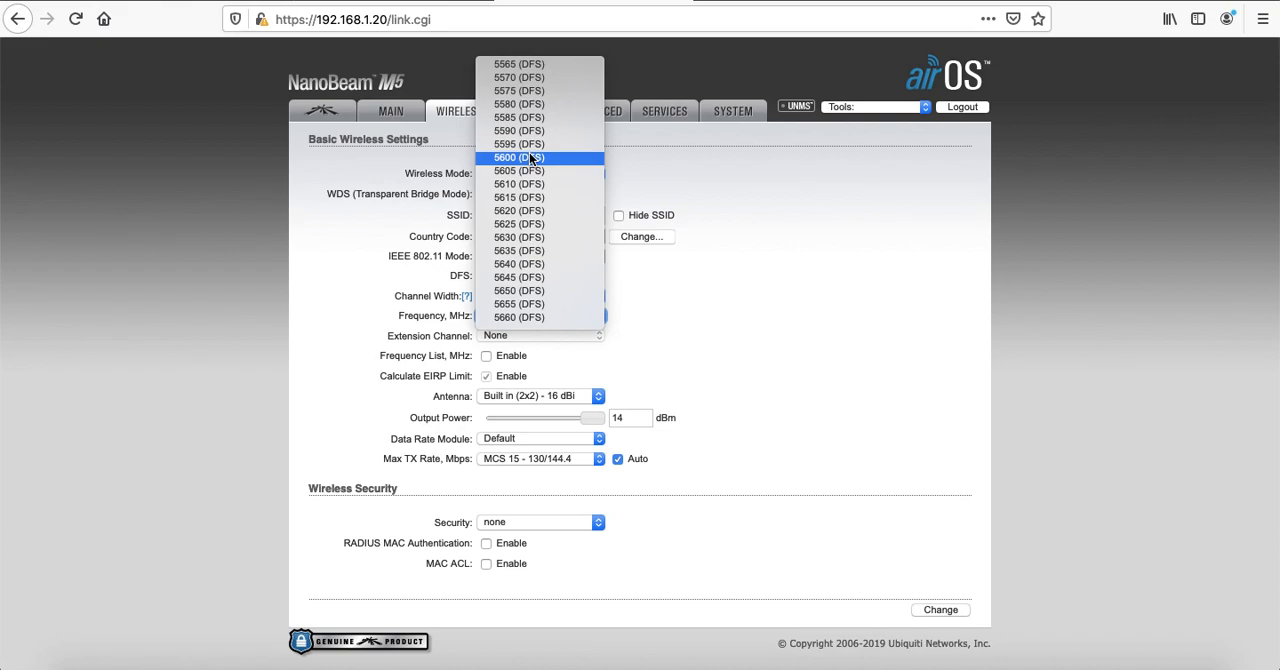
left_click(529, 157)
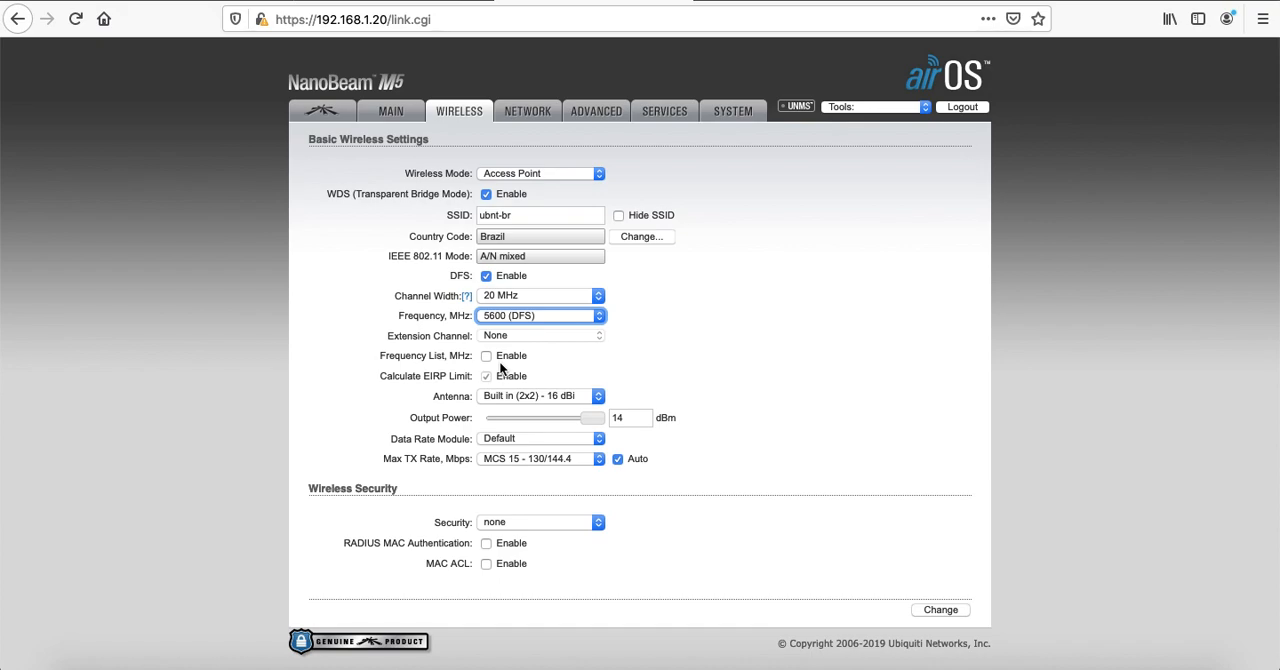
Look through the available frequencies from auto to the 5800 MHz range, keeping 5600 (DFS) selected
left_click(556, 312)
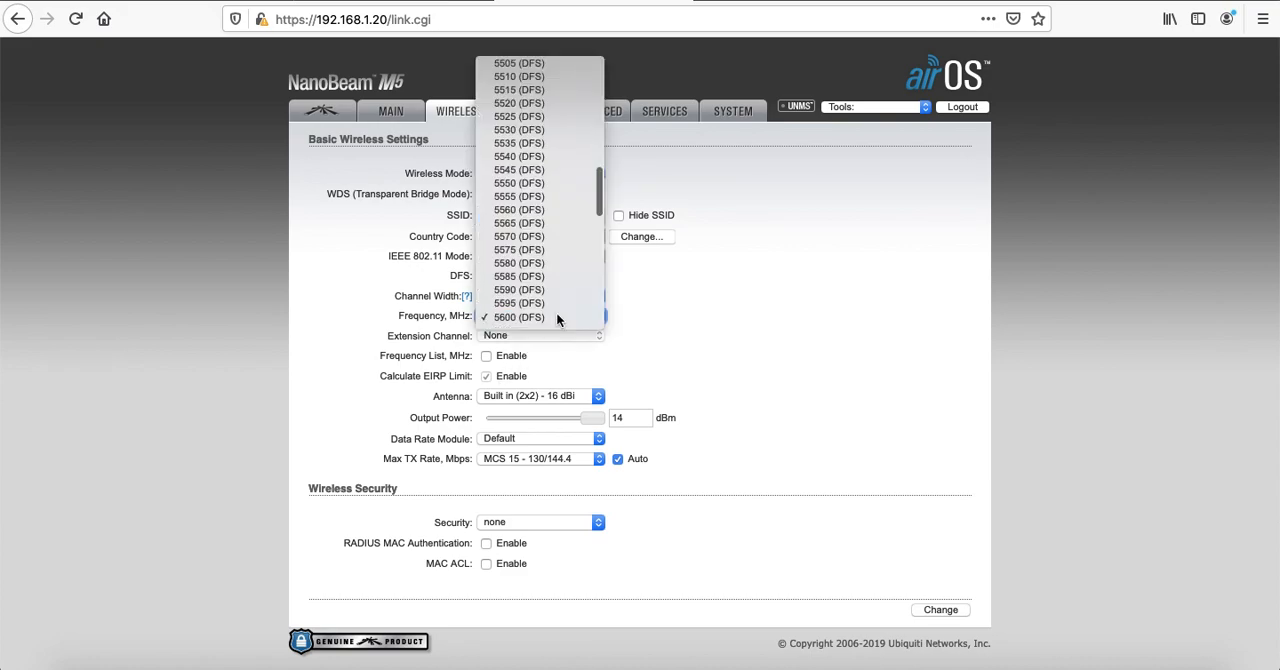
scroll(549, 168, "up", 15)
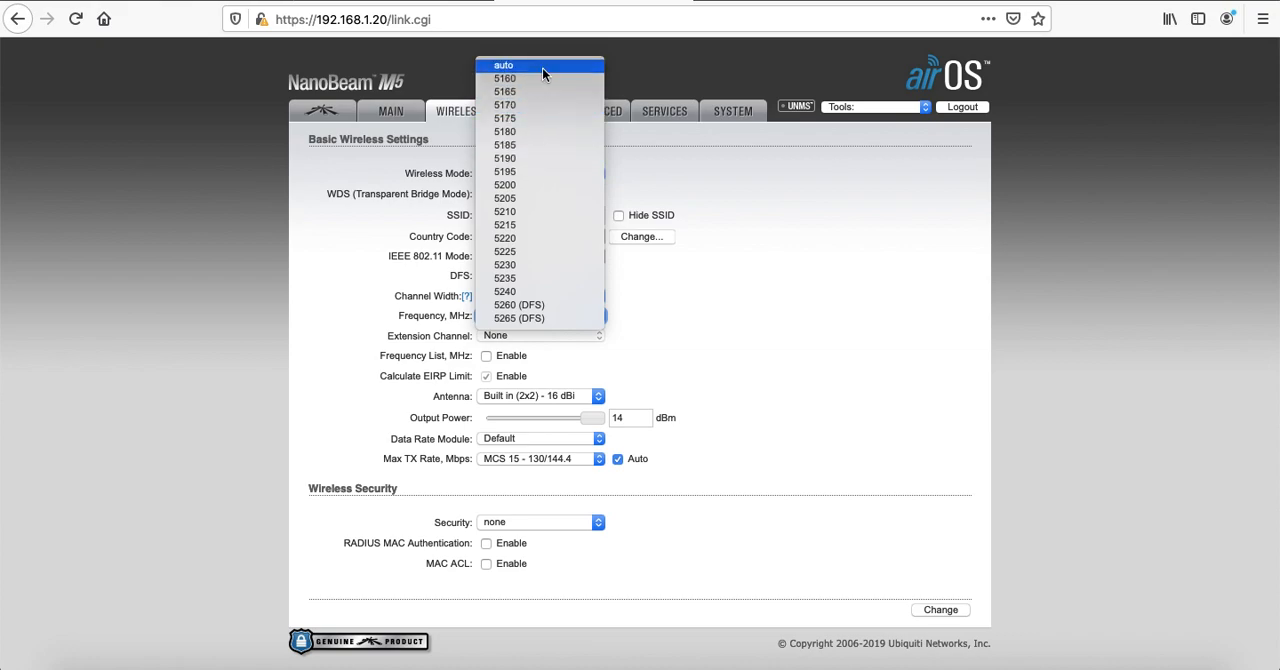
scroll(528, 224, "down", 15)
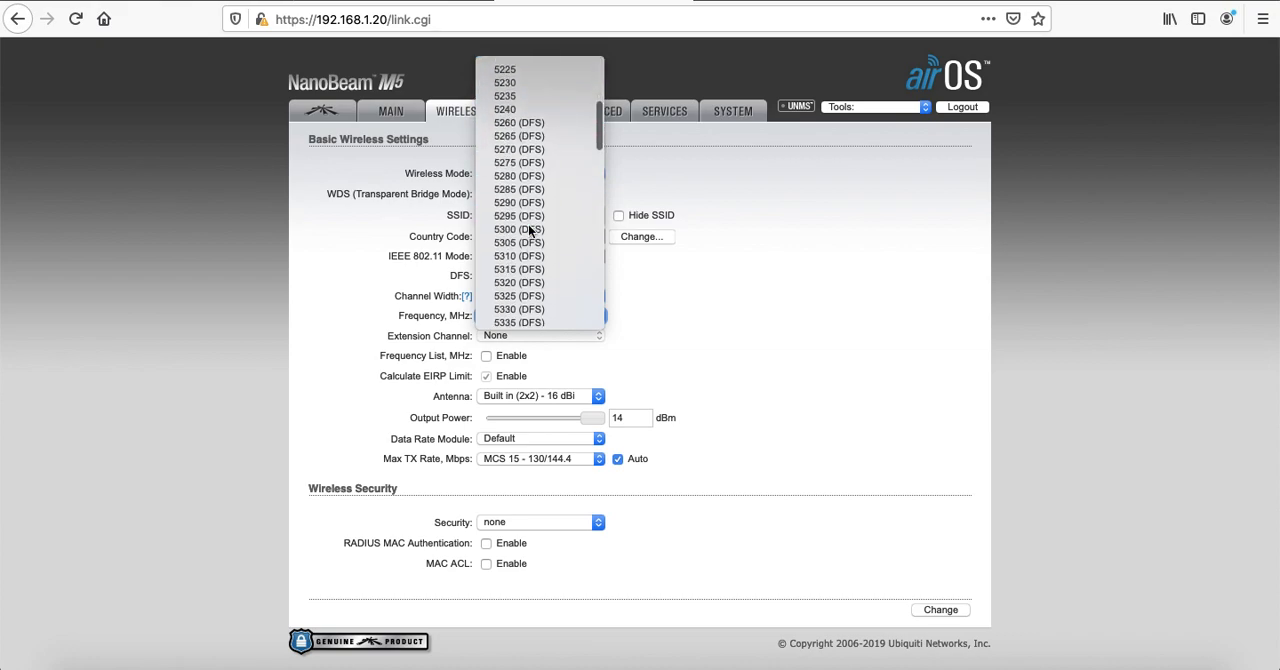
scroll(528, 226, "down", 10)
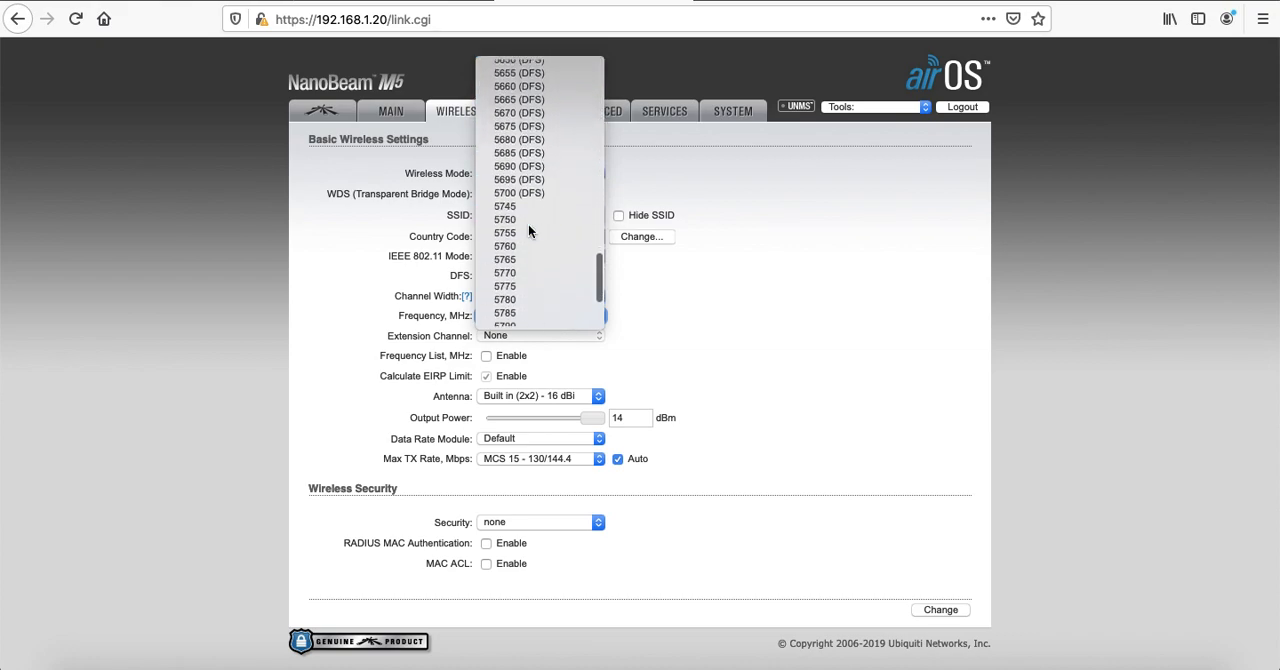
scroll(528, 228, "up", 20)
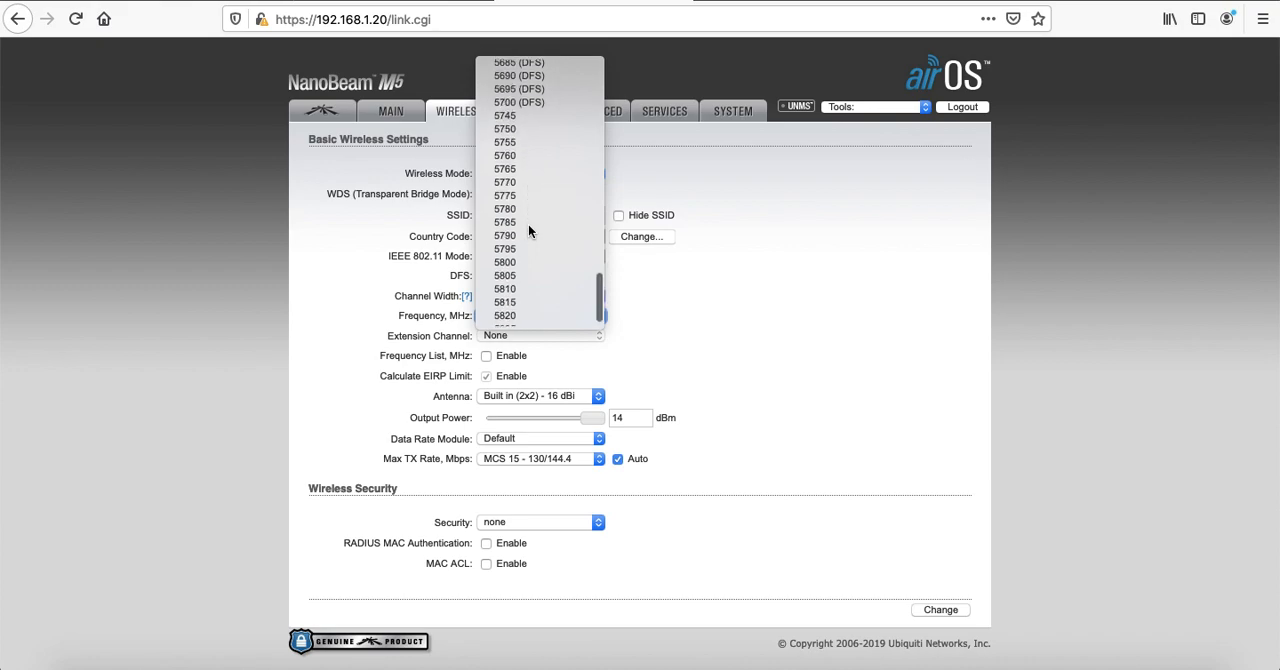
scroll(528, 224, "down", 15)
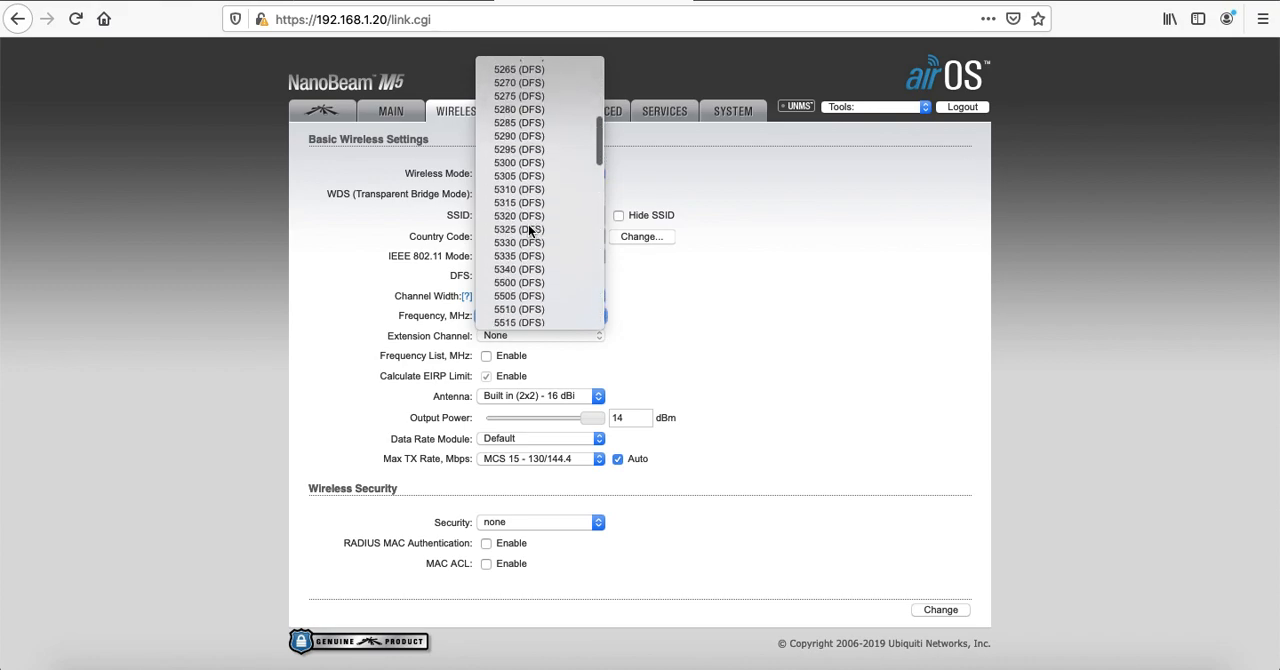
scroll(528, 224, "down", 3)
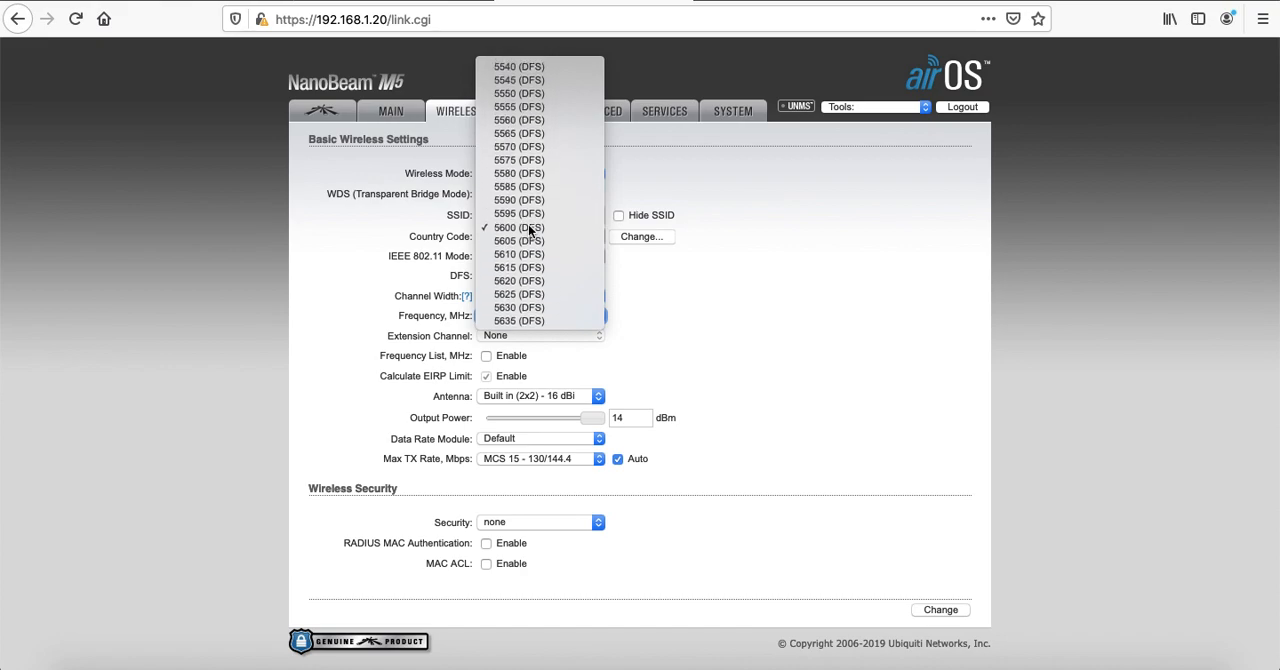
left_click(528, 227)
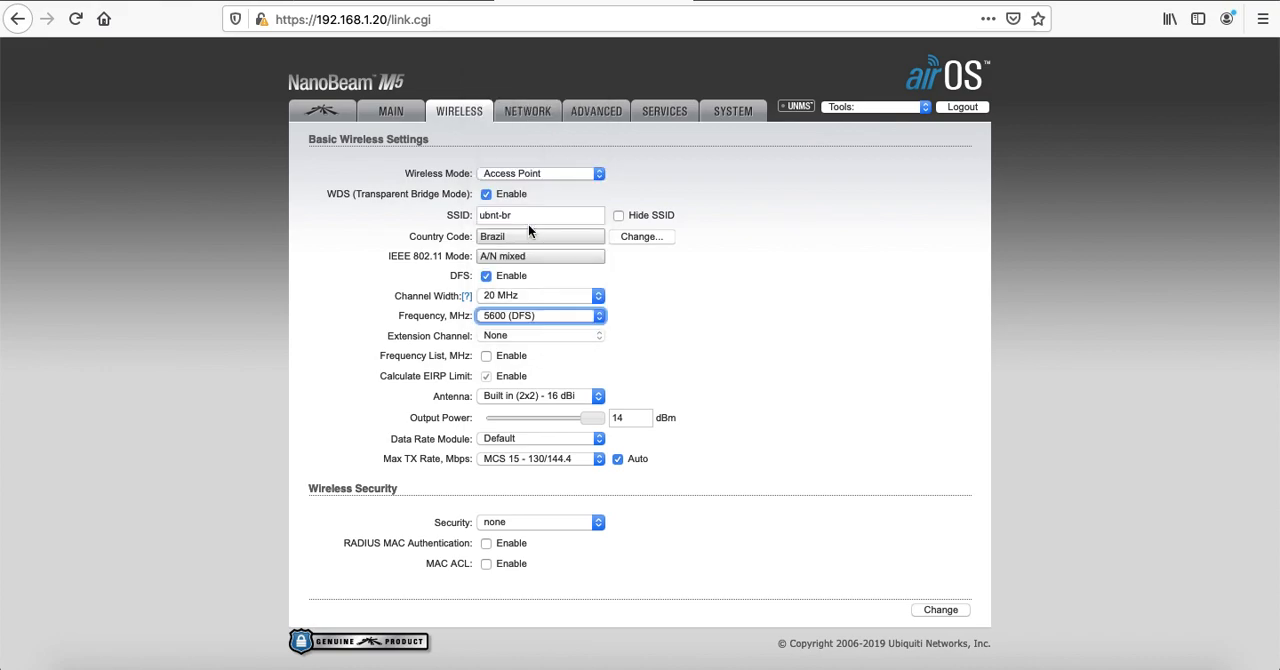
Try enabling the Frequency List with 5510 and 5515 MHz, close its editor without saving, and disable the list again
left_click(486, 356)
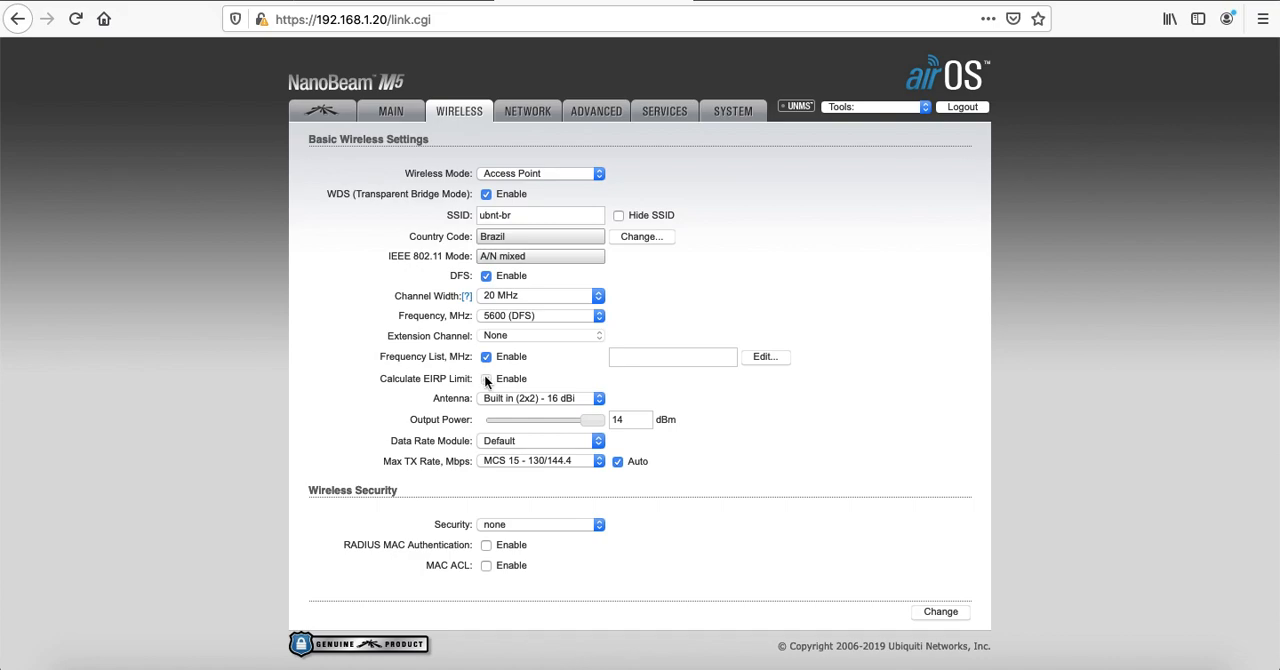
left_click(777, 357)
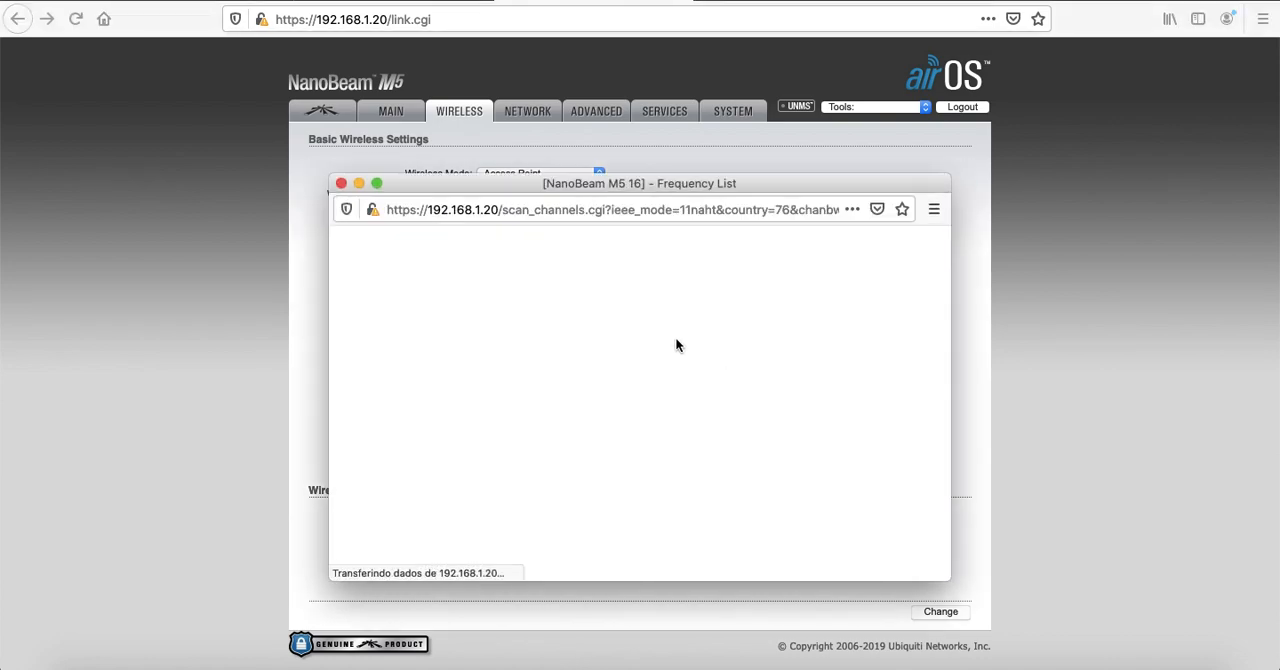
scroll(614, 400, "down", 3)
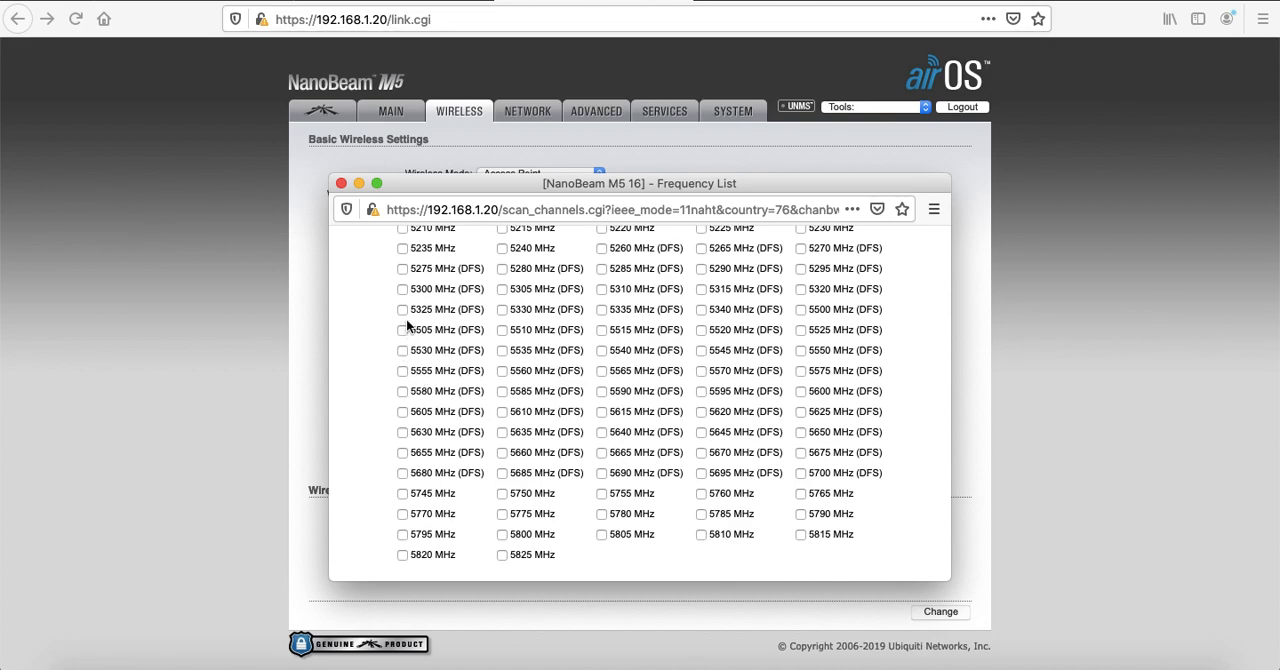
left_click(503, 329)
left_click(601, 330)
left_click(341, 184)
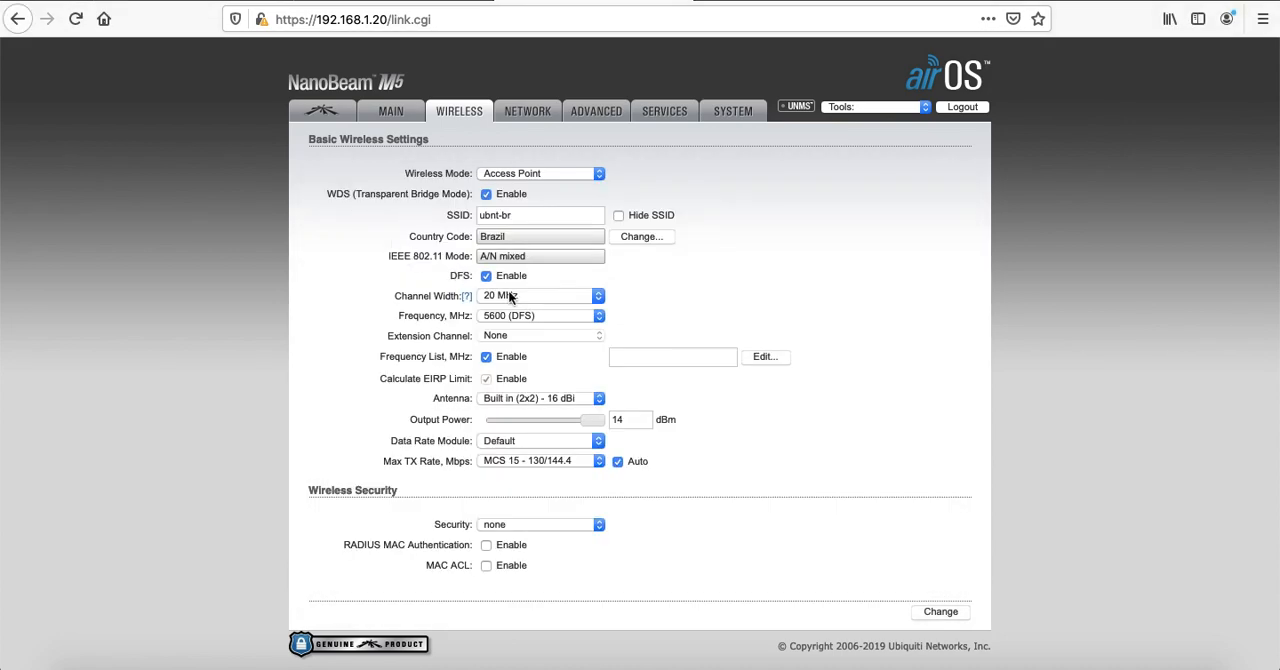
left_click(486, 357)
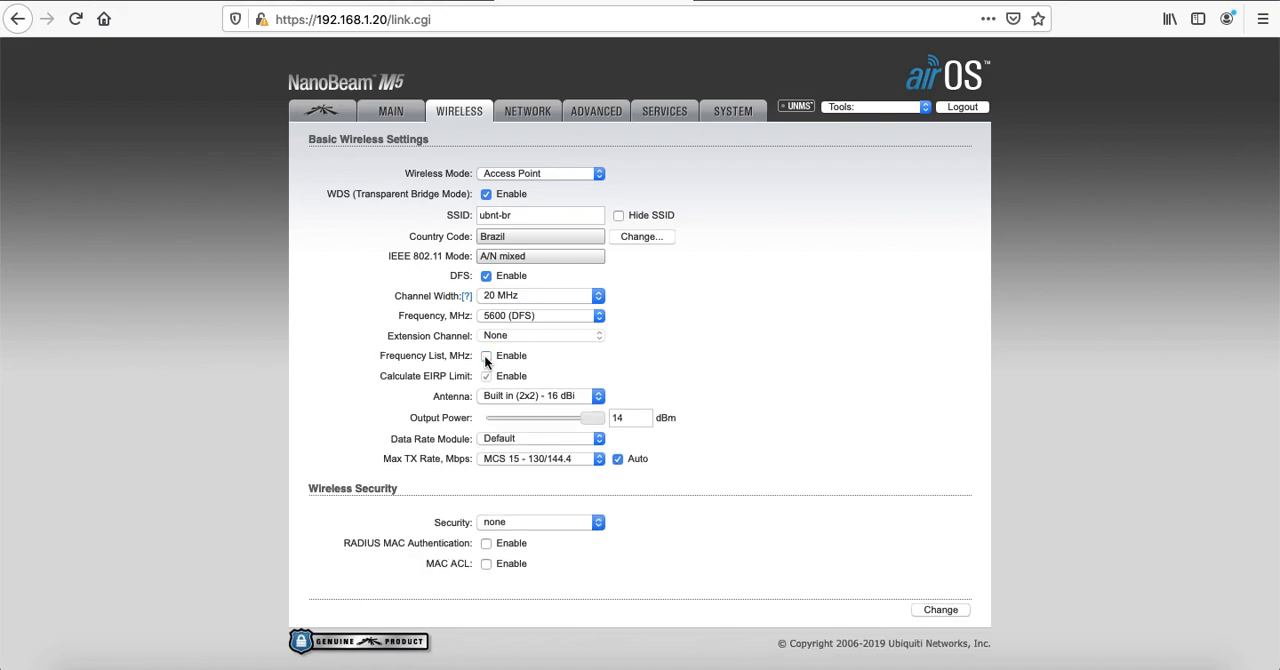
Try a frequency of 5565 MHz (DFS) and switch it to 5800 MHz
left_click(540, 316)
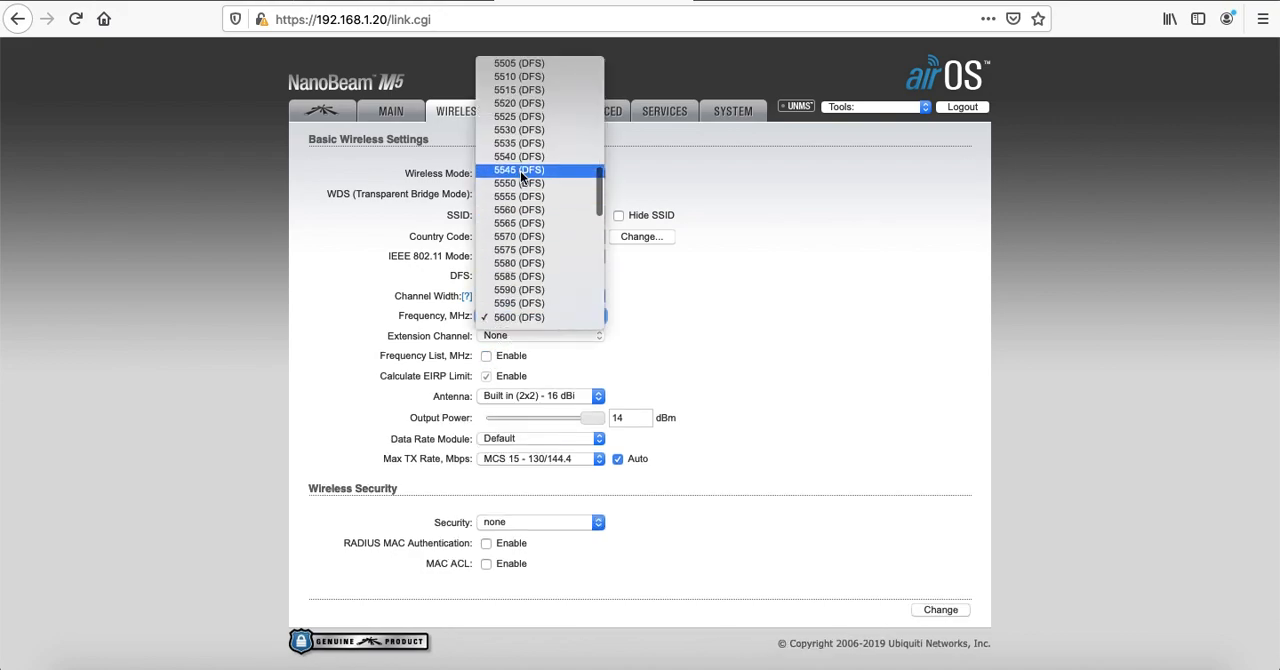
left_click(523, 225)
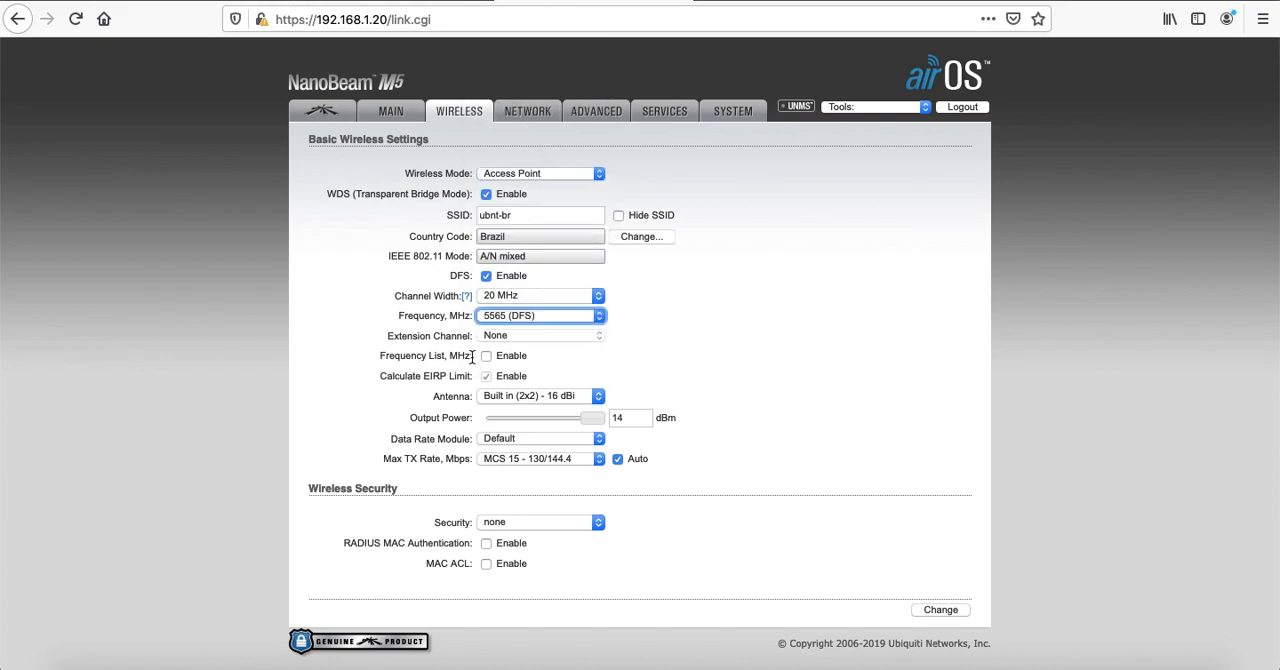
left_click(540, 315)
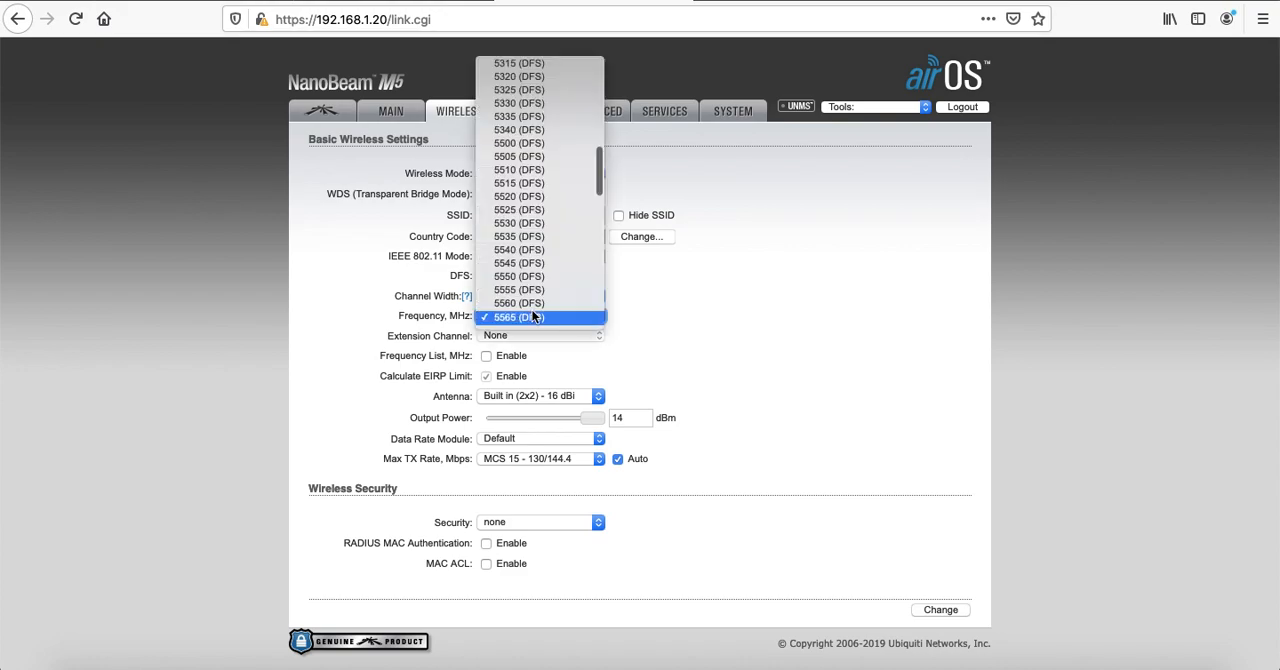
scroll(538, 263, "down", 5)
scroll(538, 258, "down", 2)
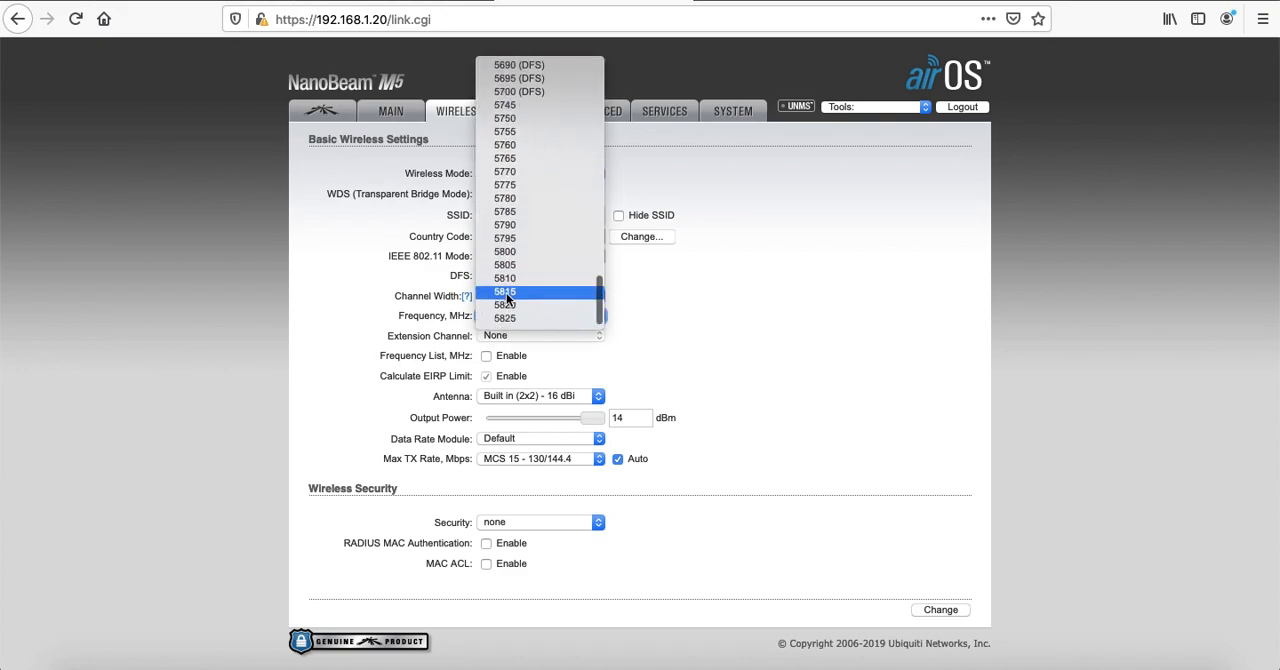
left_click(521, 253)
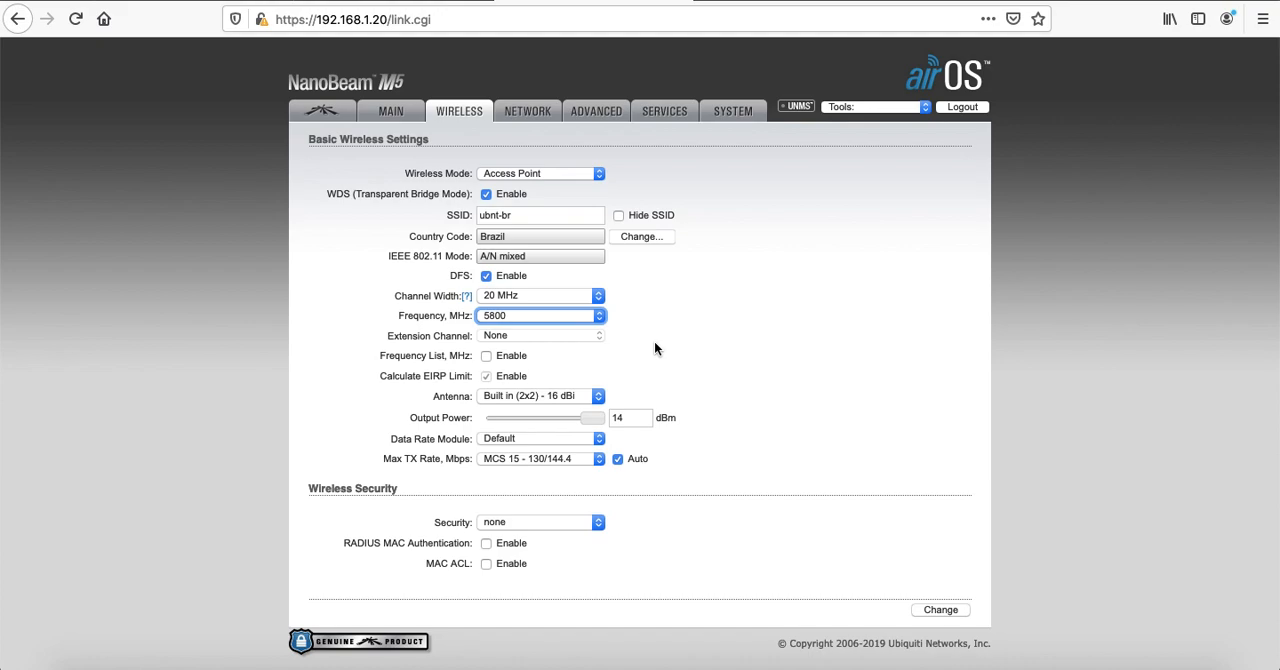
left_click(678, 322)
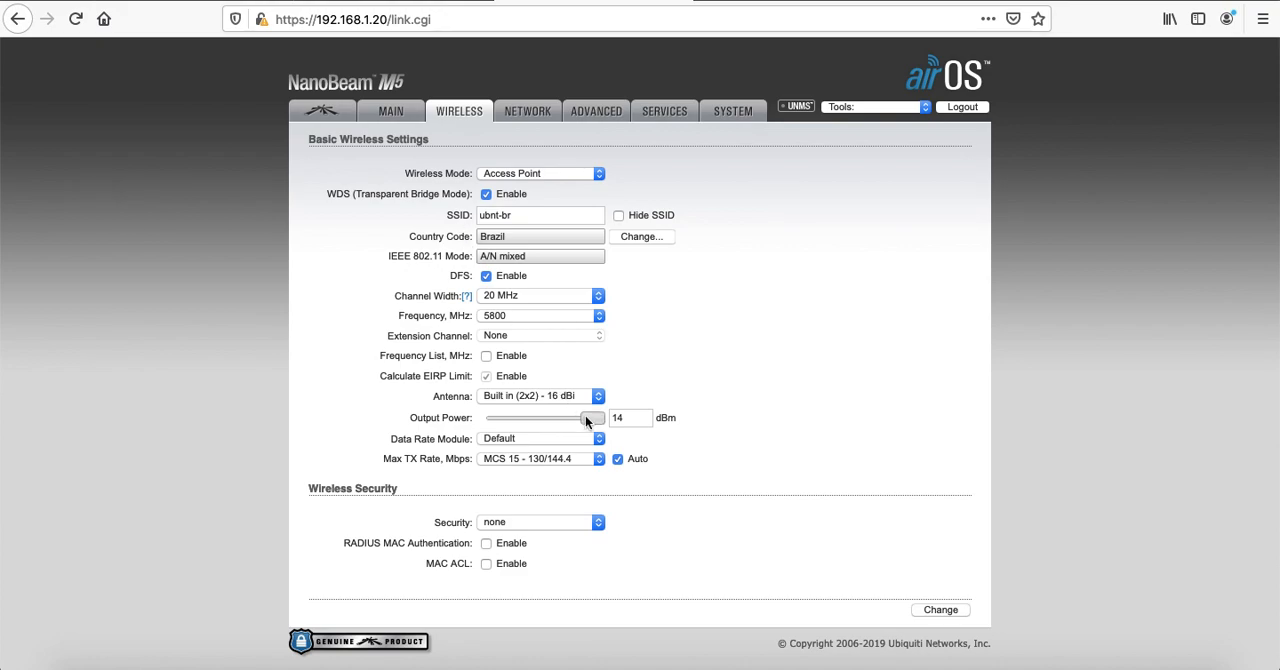
Lower the access point's output power to -4 dBm
mouse_move(592, 418)
left_mouse_down()
mouse_move(537, 421)
mouse_move(592, 418)
left_mouse_up()
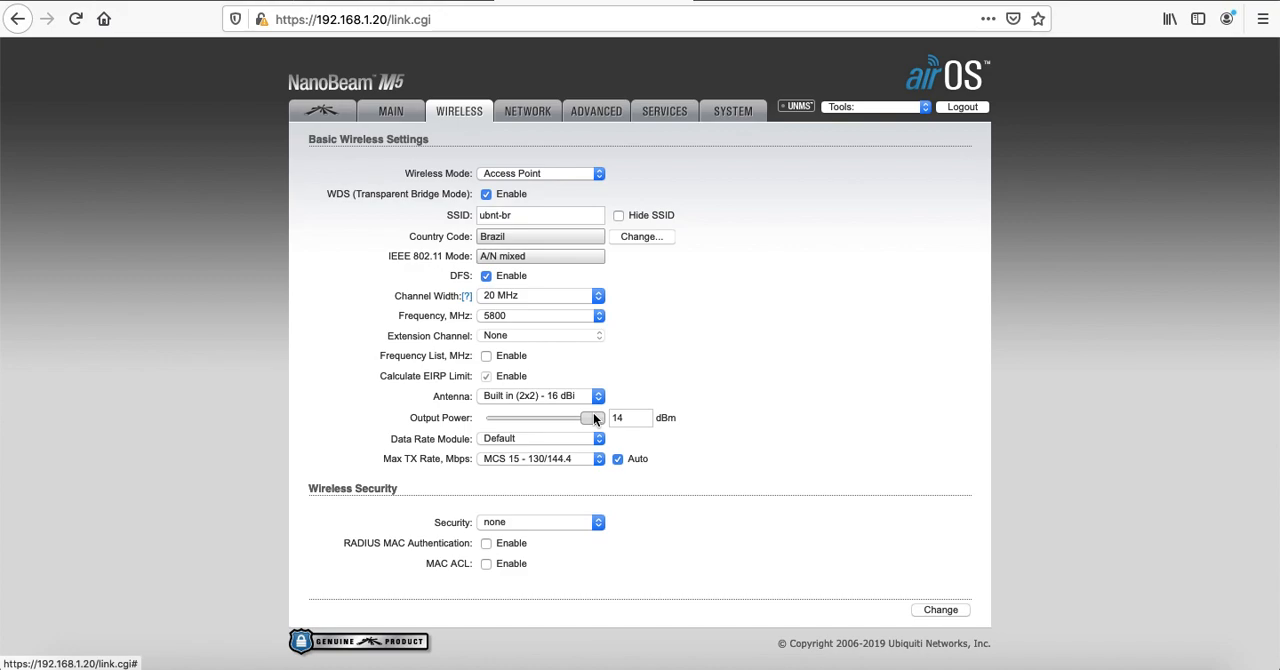
mouse_move(594, 418)
left_mouse_down()
mouse_move(550, 421)
mouse_move(598, 418)
left_mouse_up()
left_click_drag(597, 423, 627, 417)
left_click_drag(594, 422, 466, 415)
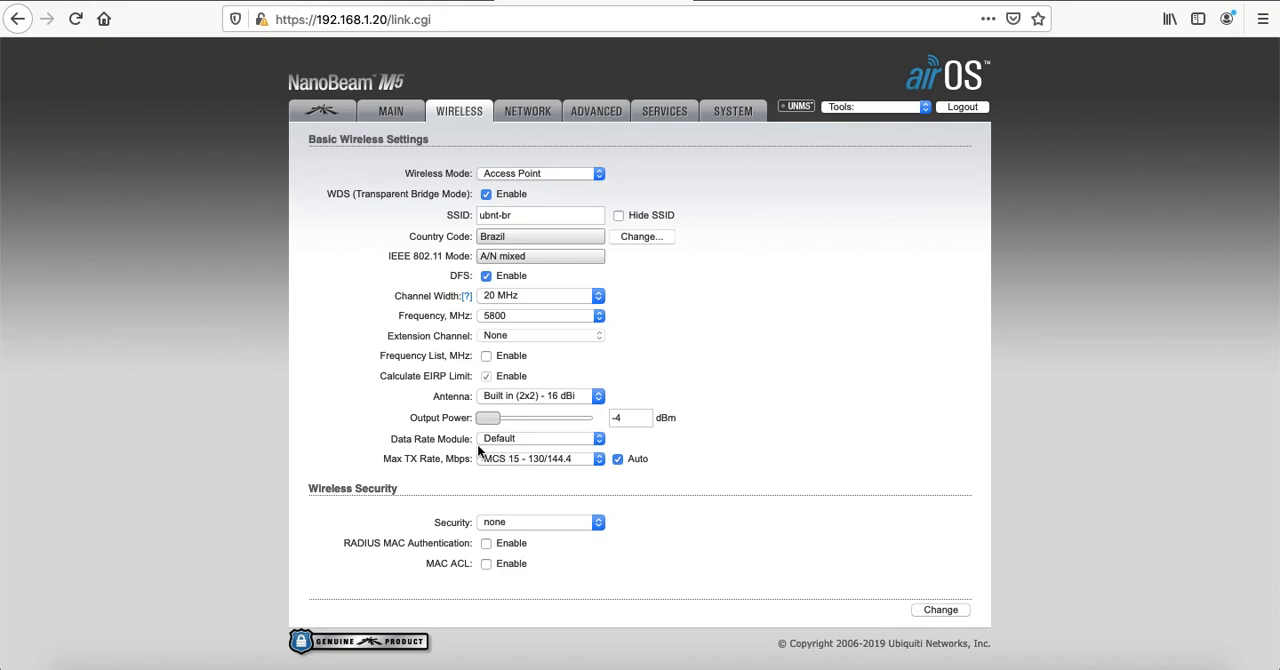
Review the Data Rate Module and Max TX Rate settings, keeping MCS 15 - 130/144.4 as the rate
left_click_drag(391, 440, 470, 440)
left_click(381, 458)
left_click_drag(381, 458, 527, 458)
left_click(557, 453)
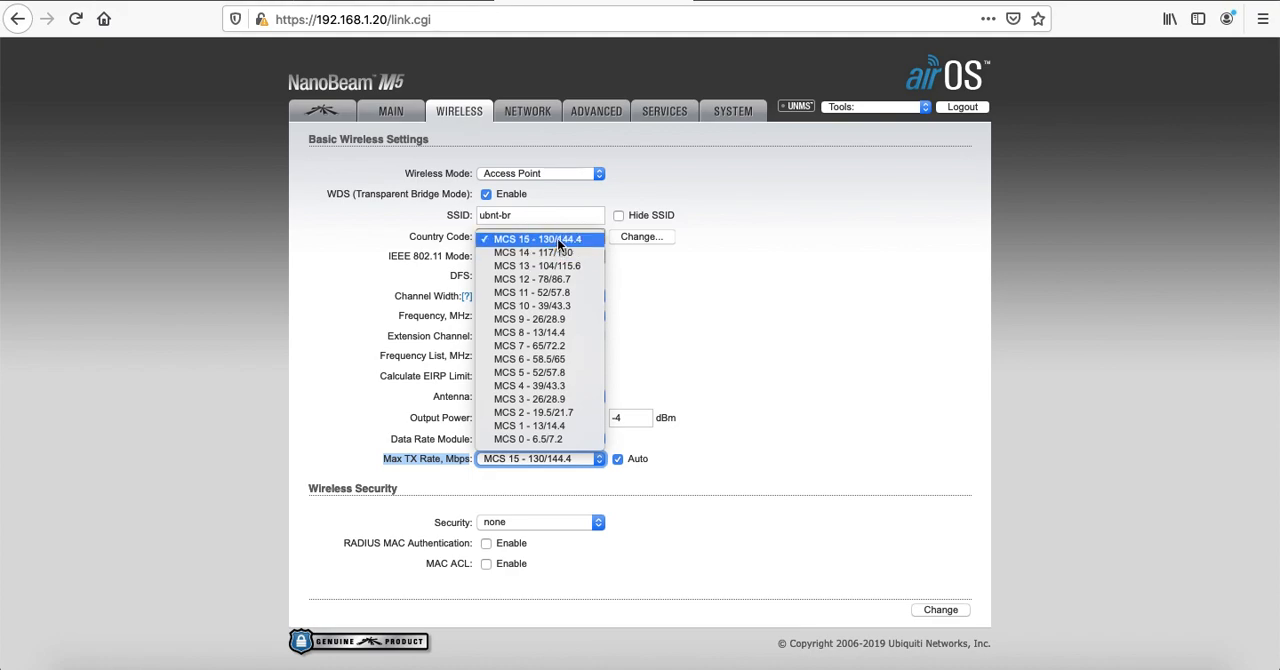
left_click(558, 240)
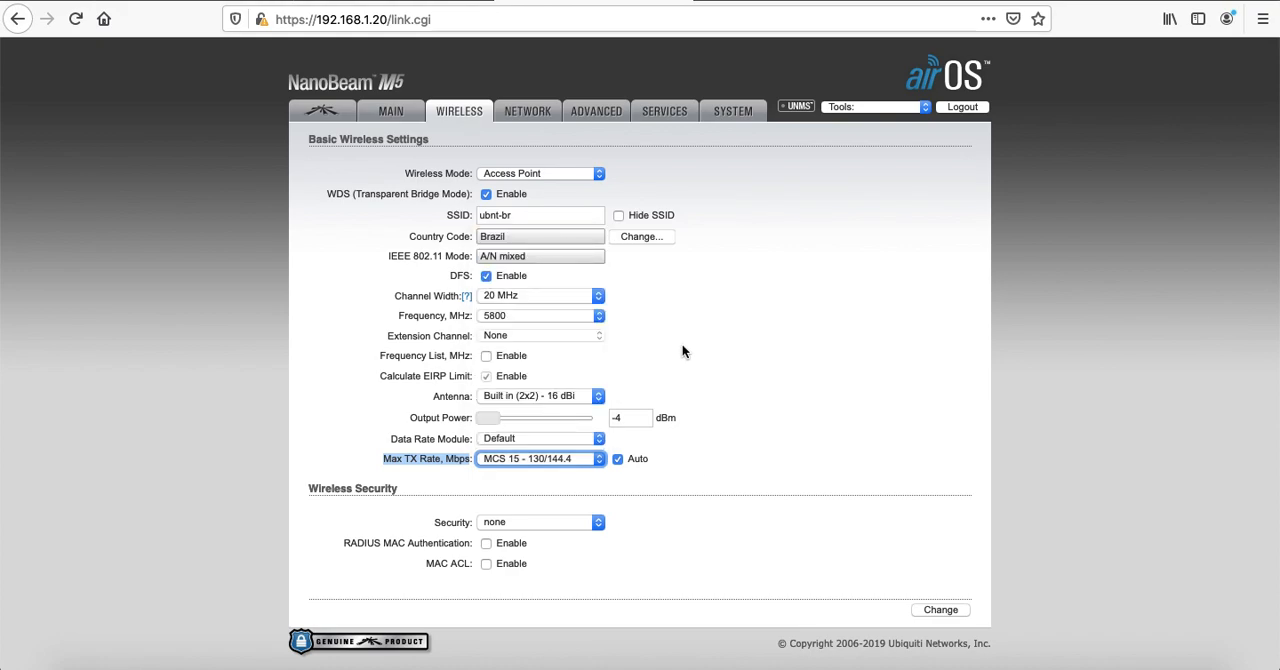
left_click(792, 416)
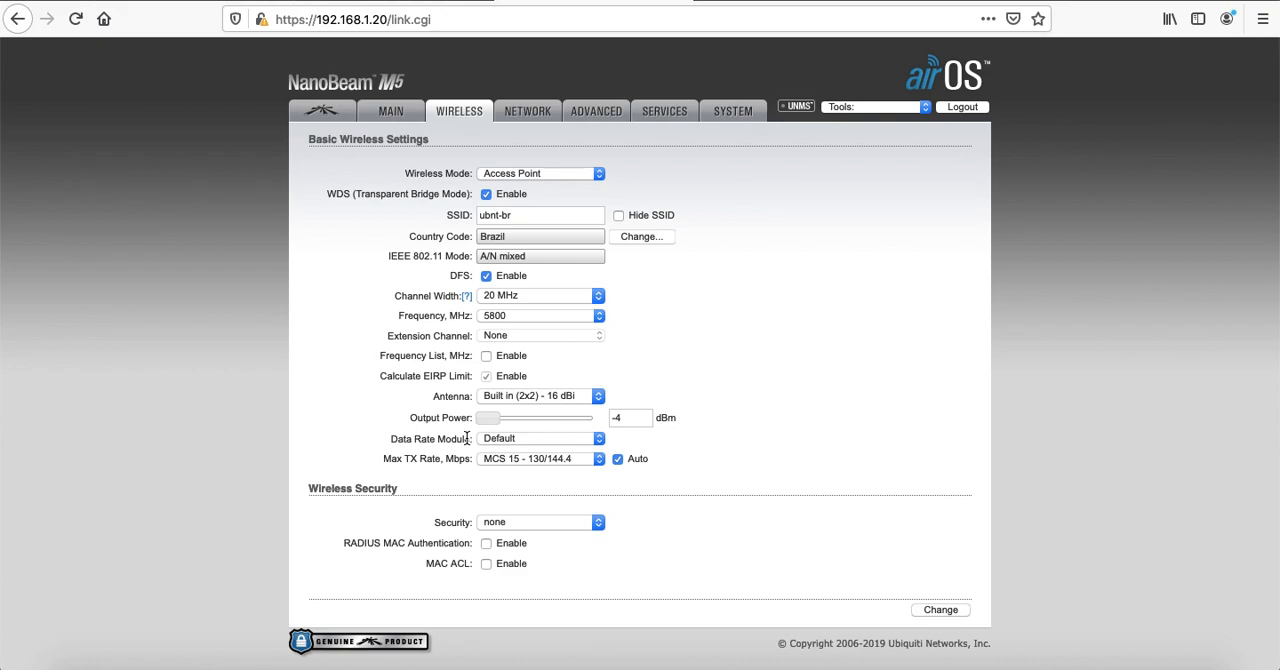
Try a Max TX Rate of MCS 14 - 117/130, alternating with MCS 15 - 130/144.4
left_click(565, 460)
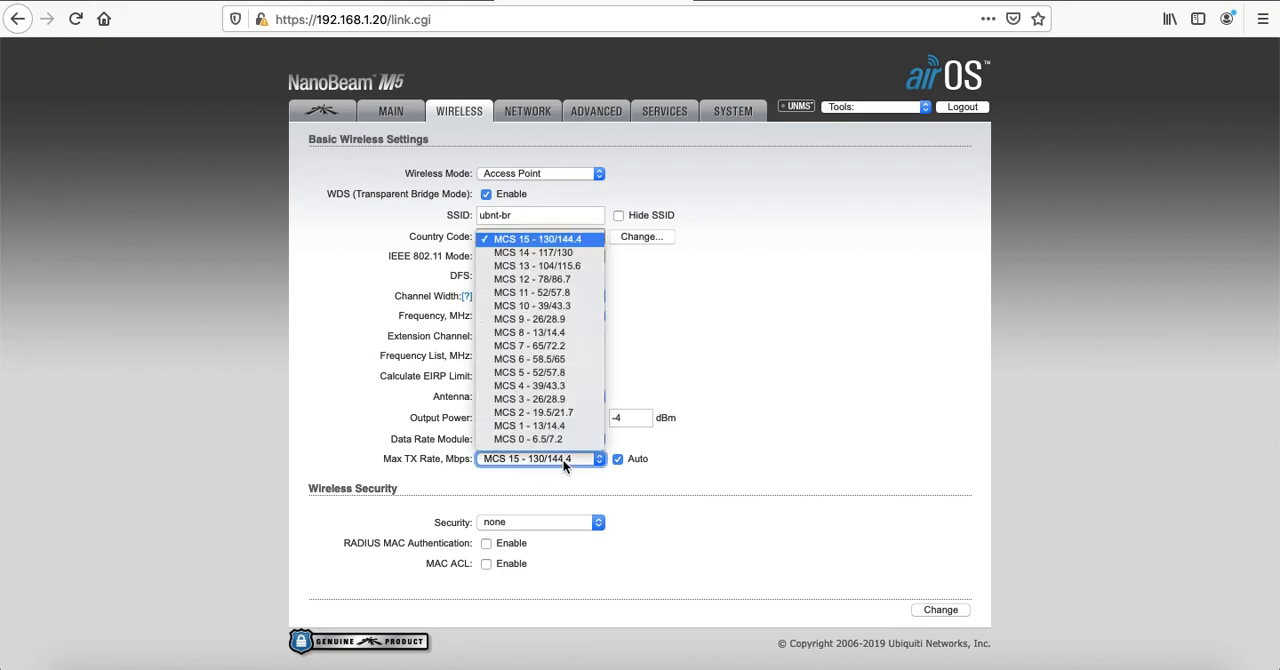
left_click(564, 252)
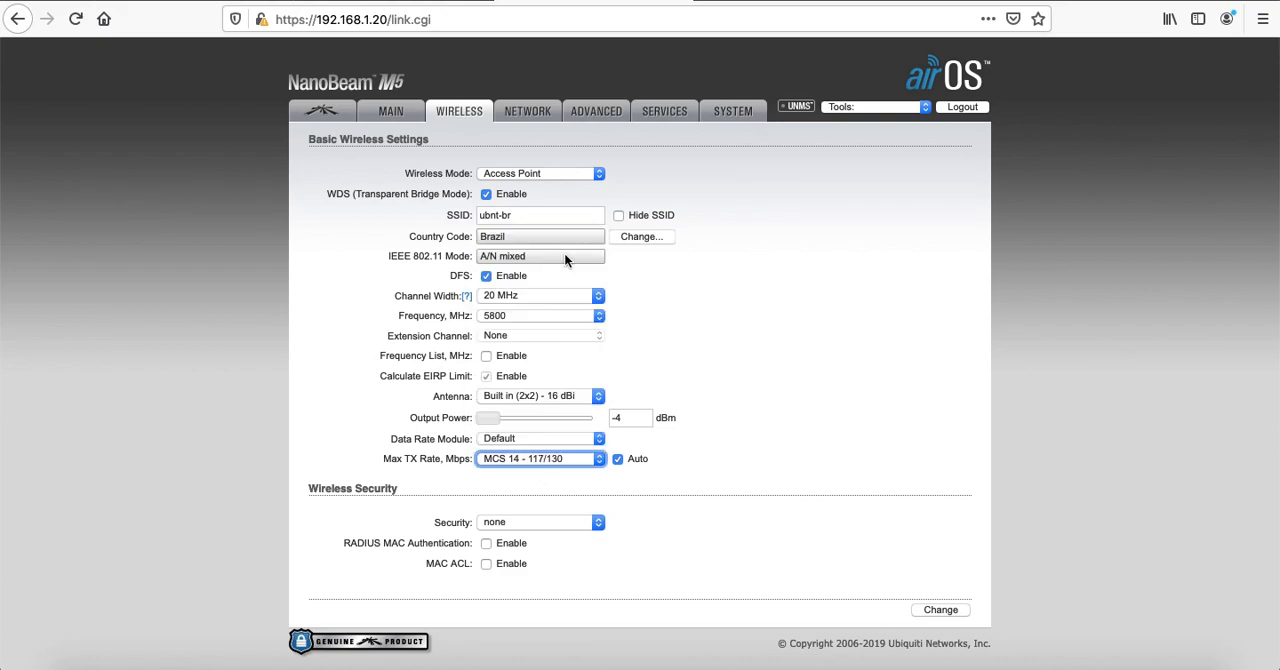
left_click(554, 458)
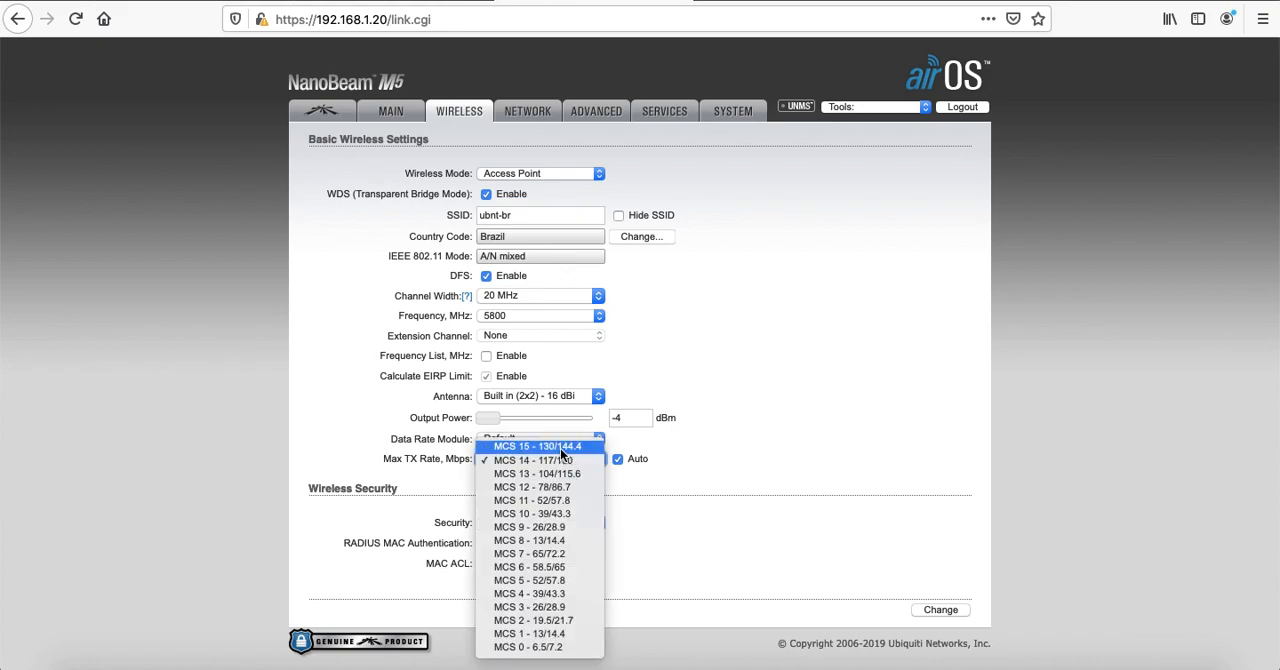
left_click(560, 447)
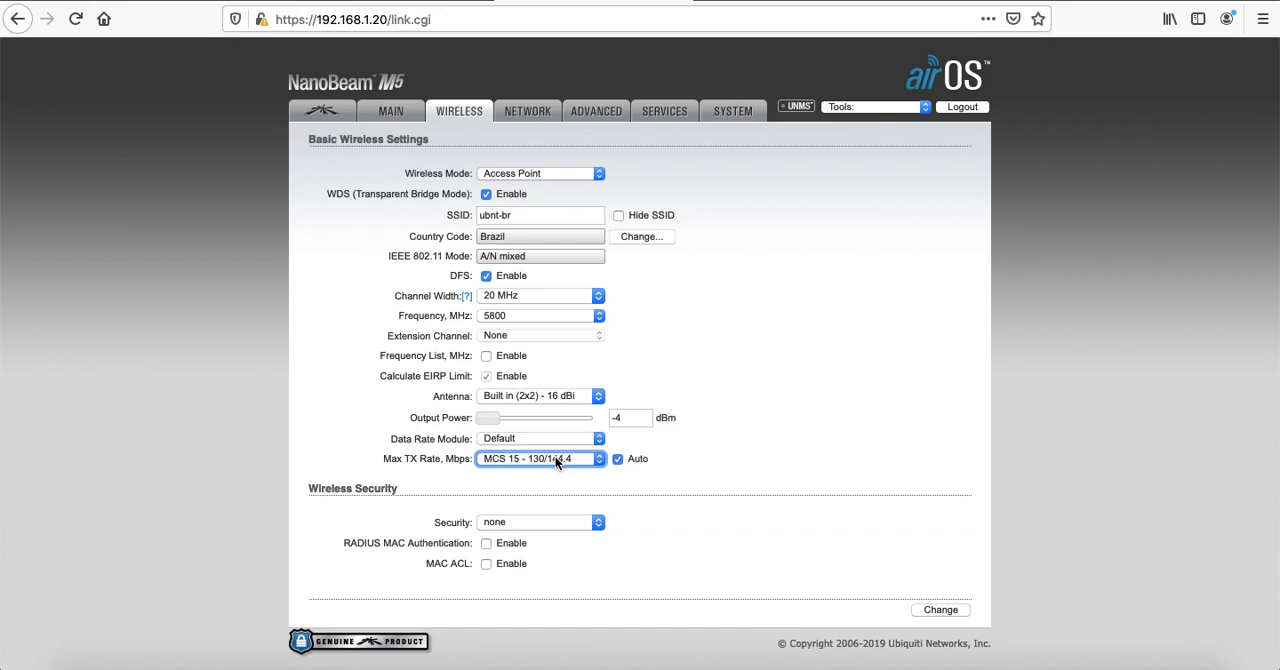
left_click(557, 461)
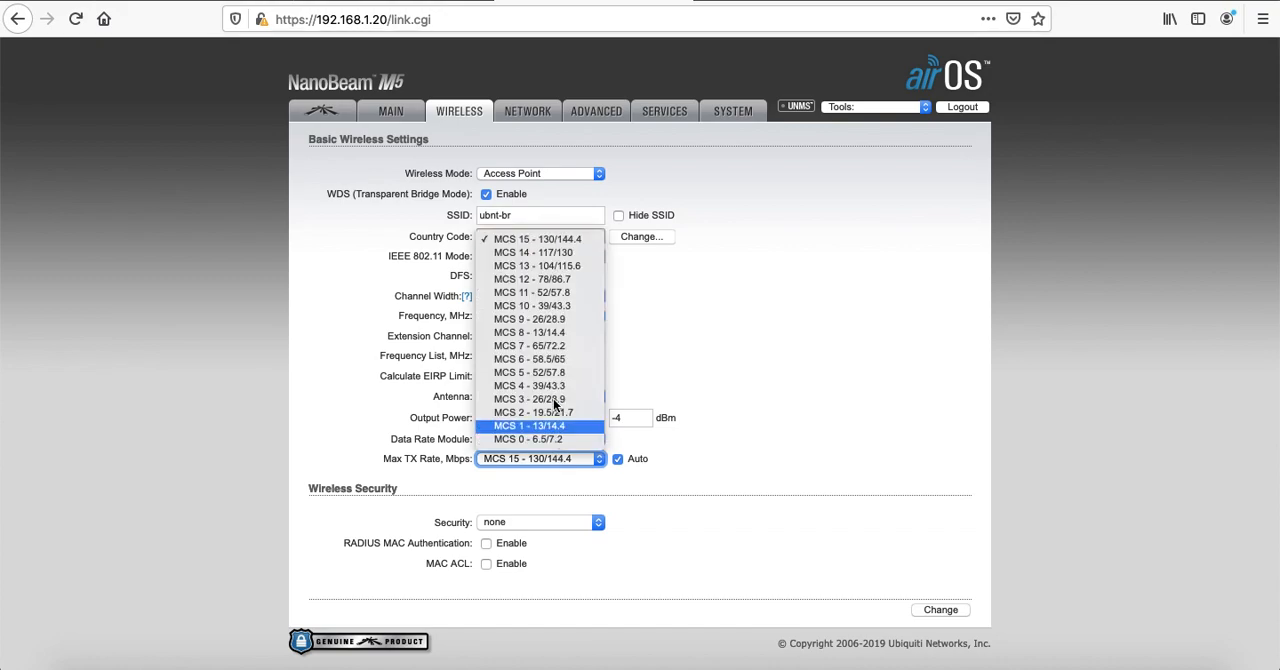
left_click(569, 254)
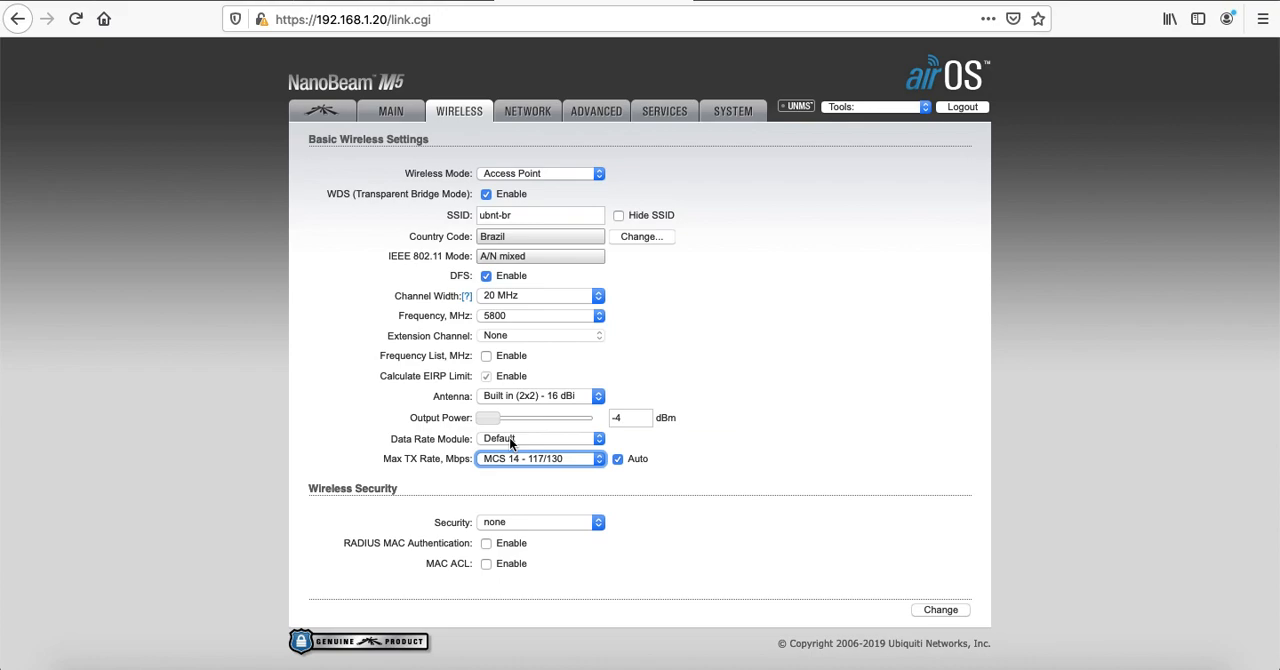
left_click(583, 458)
Try the Alternative data rate module with Max TX Rates of MCS 14 - 117/130 and MCS 13 - 104/115.6
left_click(530, 438)
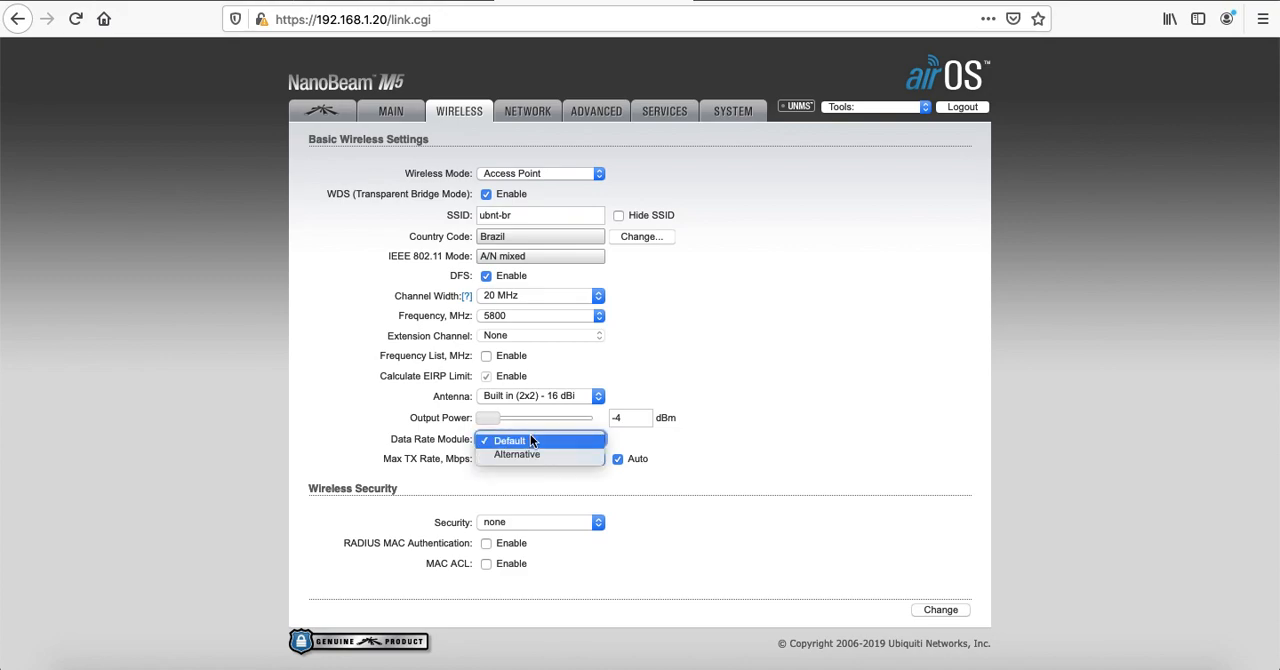
left_click(535, 454)
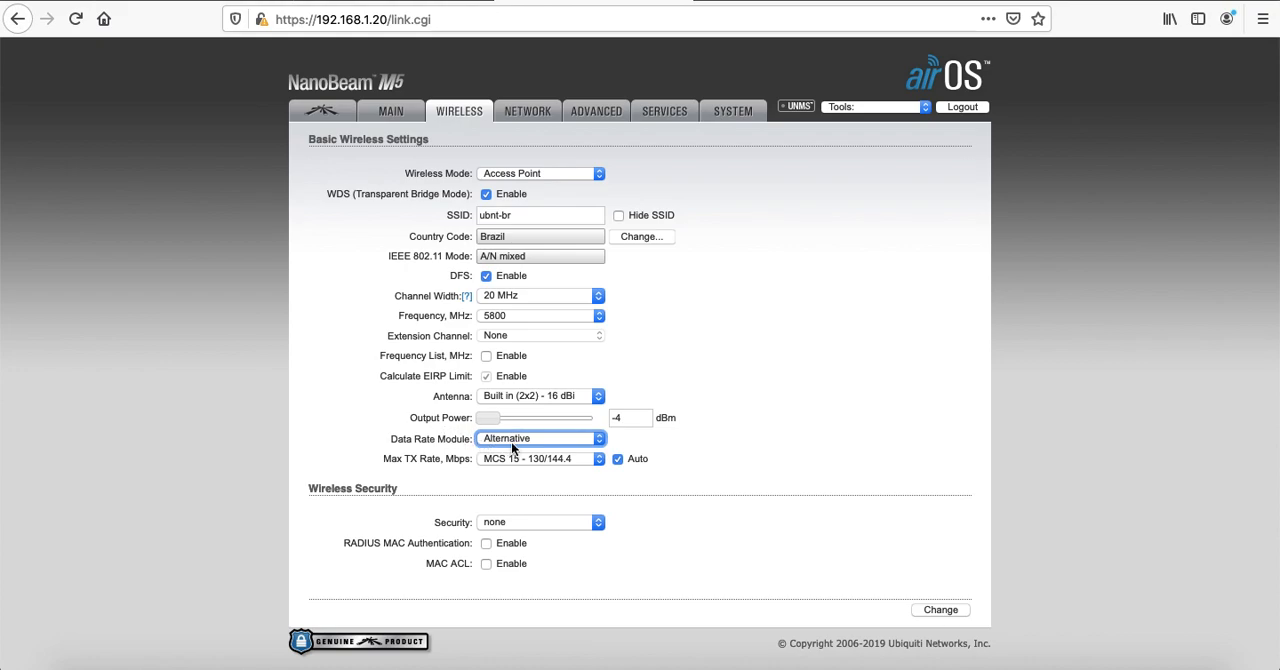
left_click(566, 459)
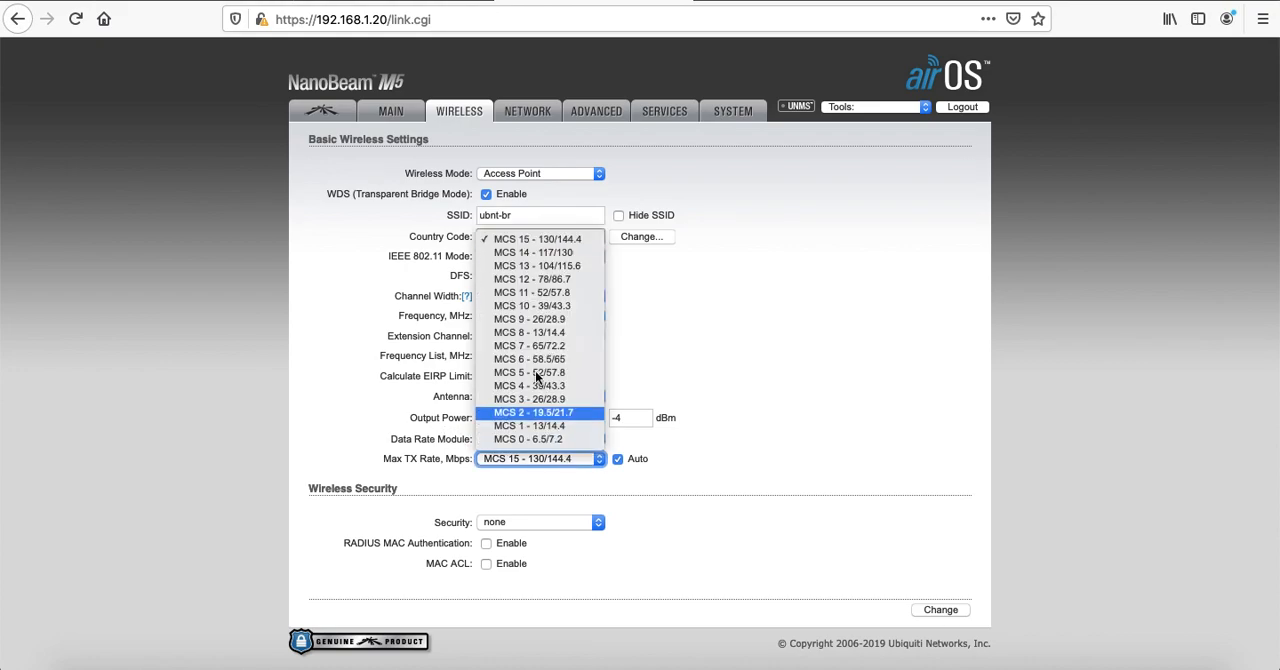
left_click(533, 253)
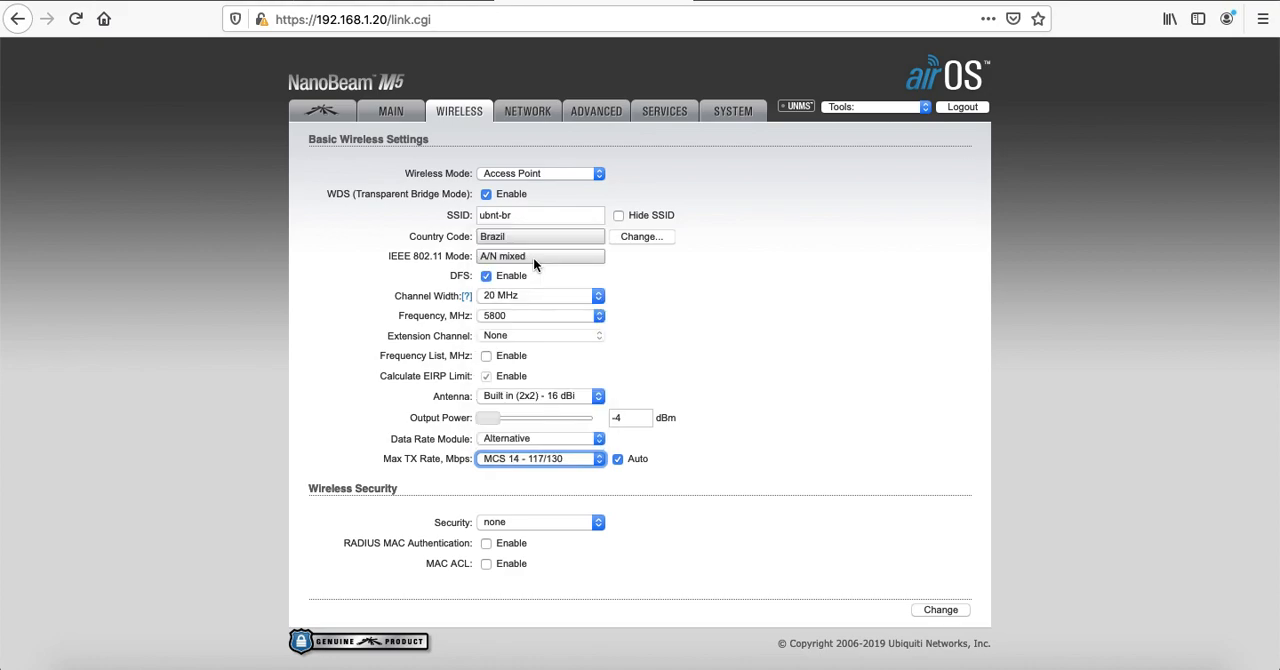
left_click(532, 459)
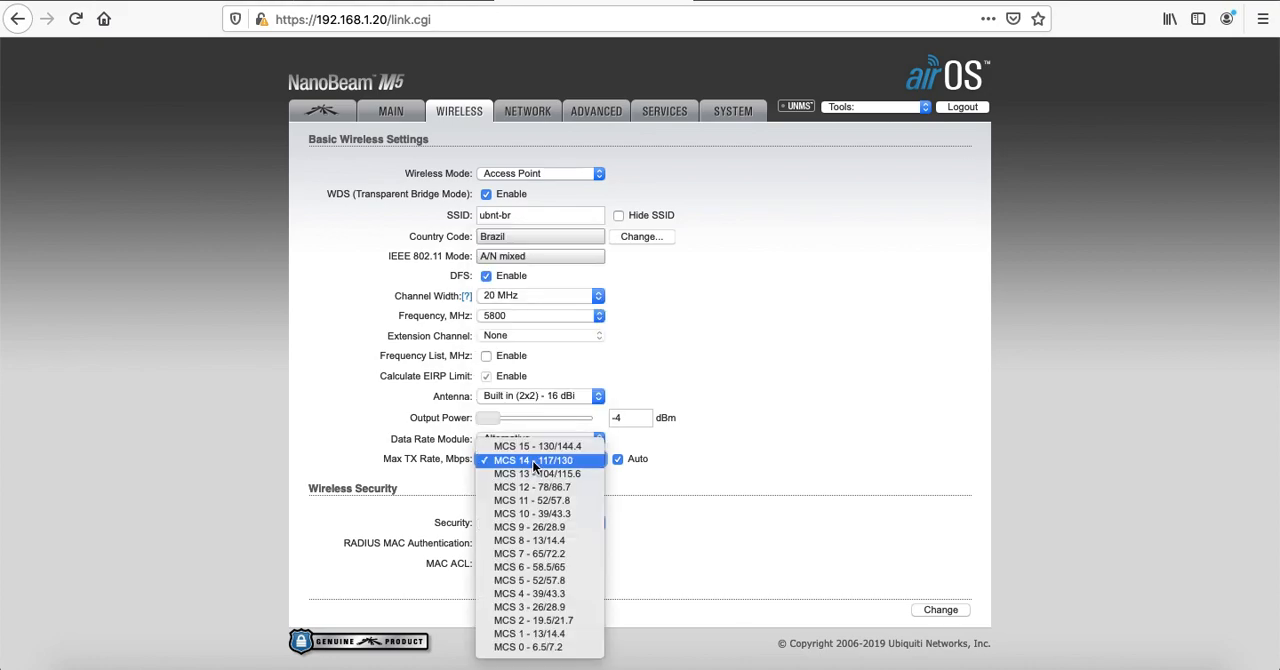
left_click(553, 479)
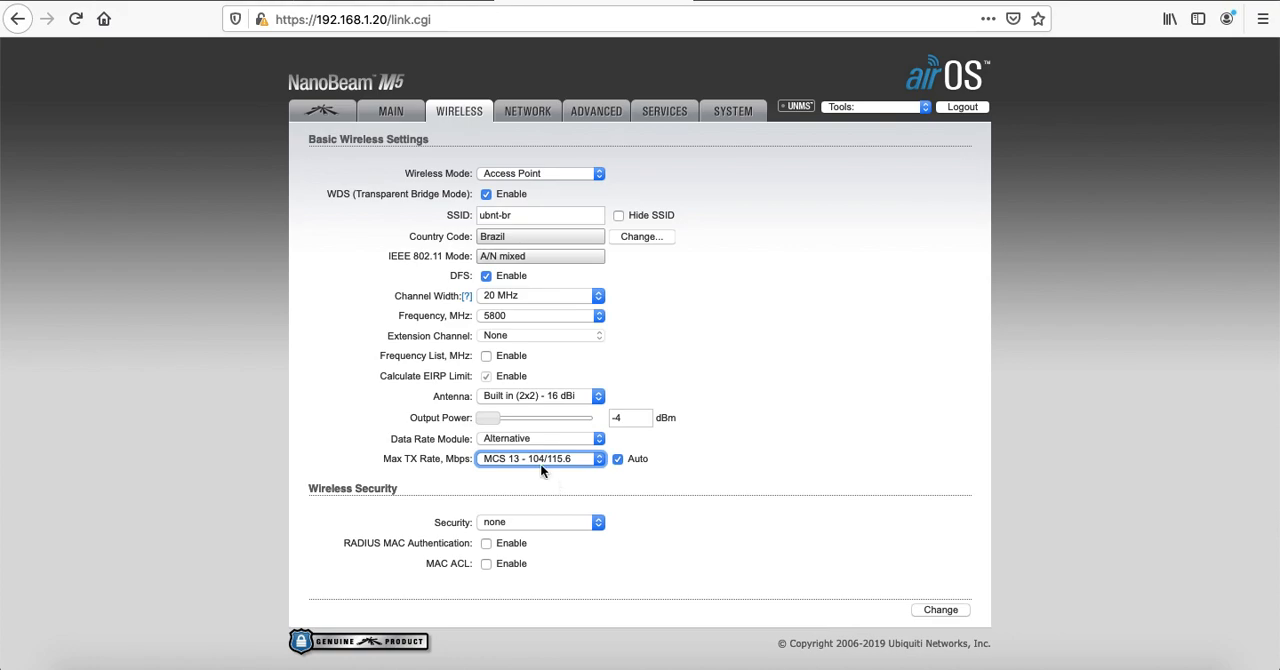
Restore the Max TX Rate to MCS 15 - 130/144.4 and the Data Rate Module to Default
left_click(534, 456)
left_click(544, 429)
left_click(525, 439)
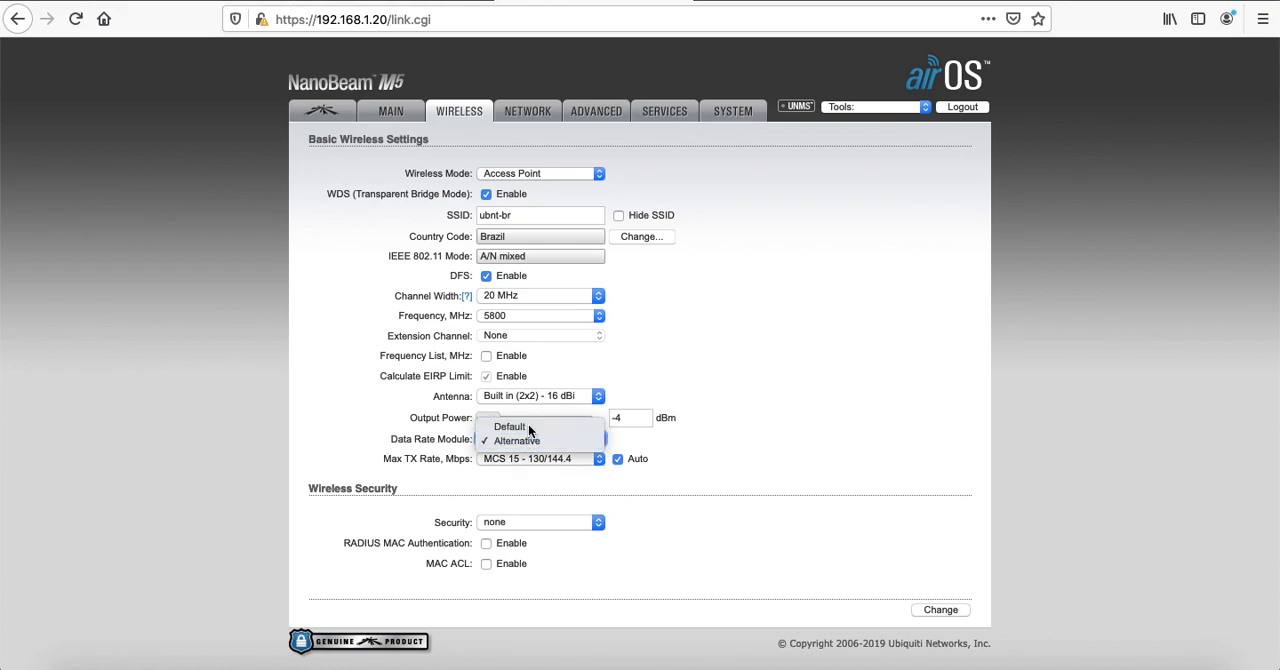
left_click(528, 424)
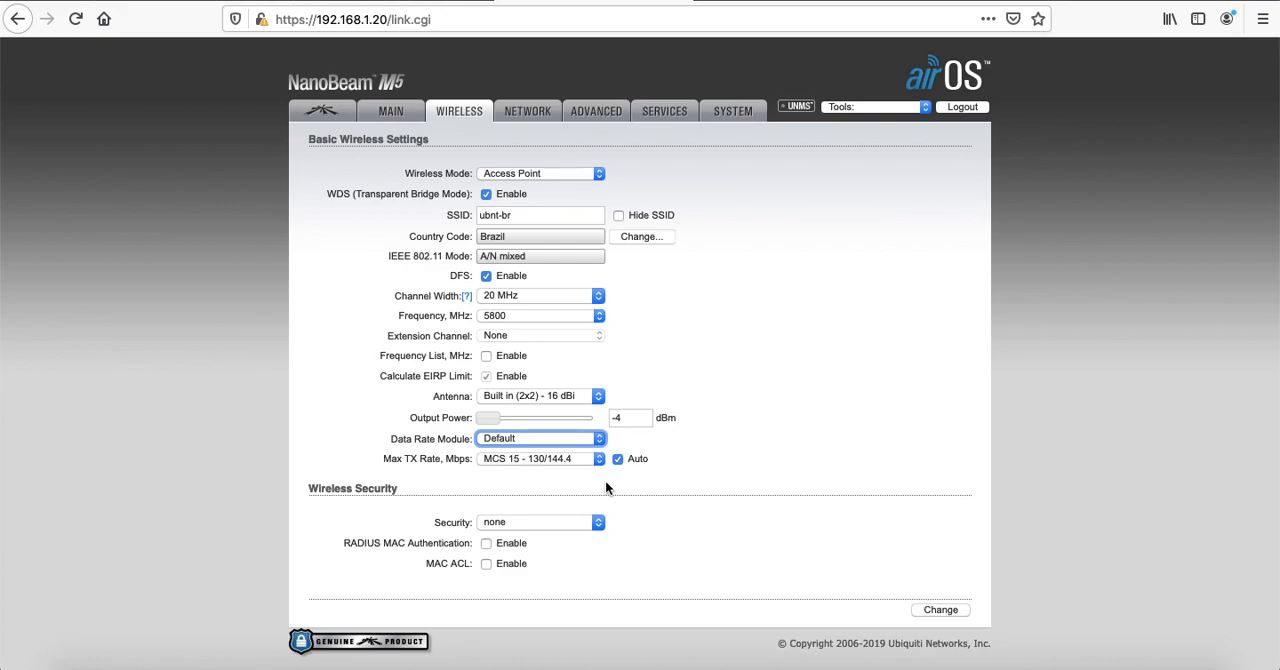
Set the wireless security to WPA2-AES, enter the WPA preshared key and show it in plain text
left_click(545, 522)
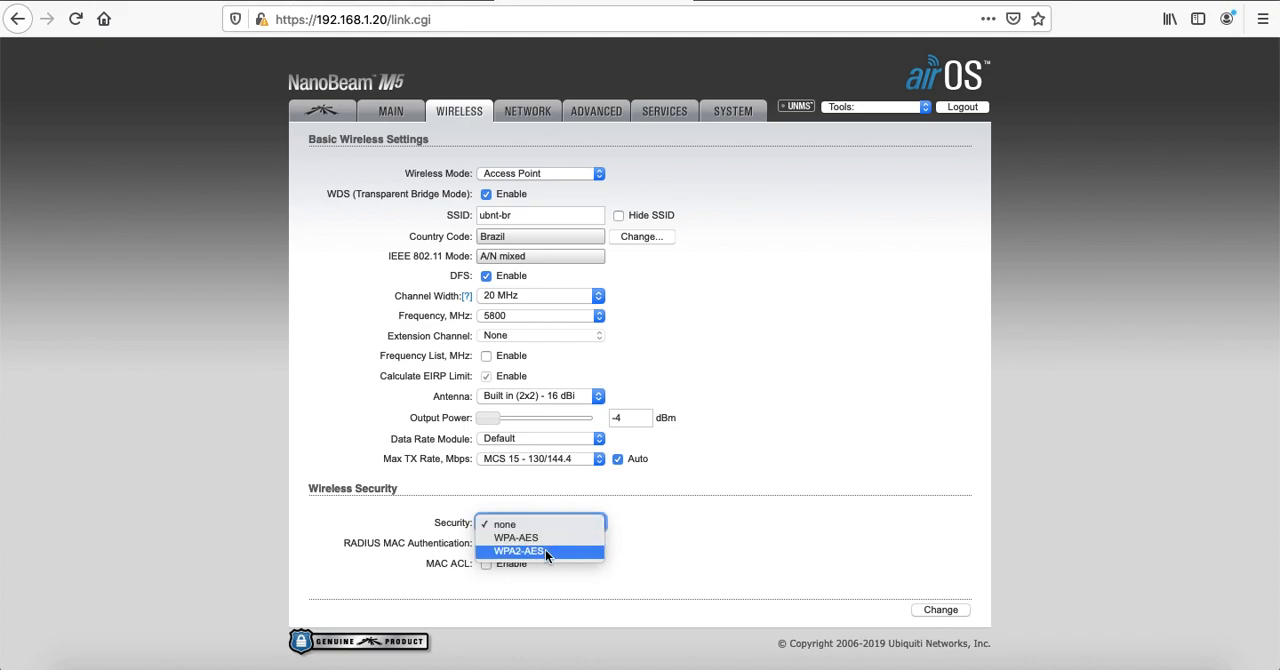
left_click(545, 550)
scroll(750, 507, "down", 1)
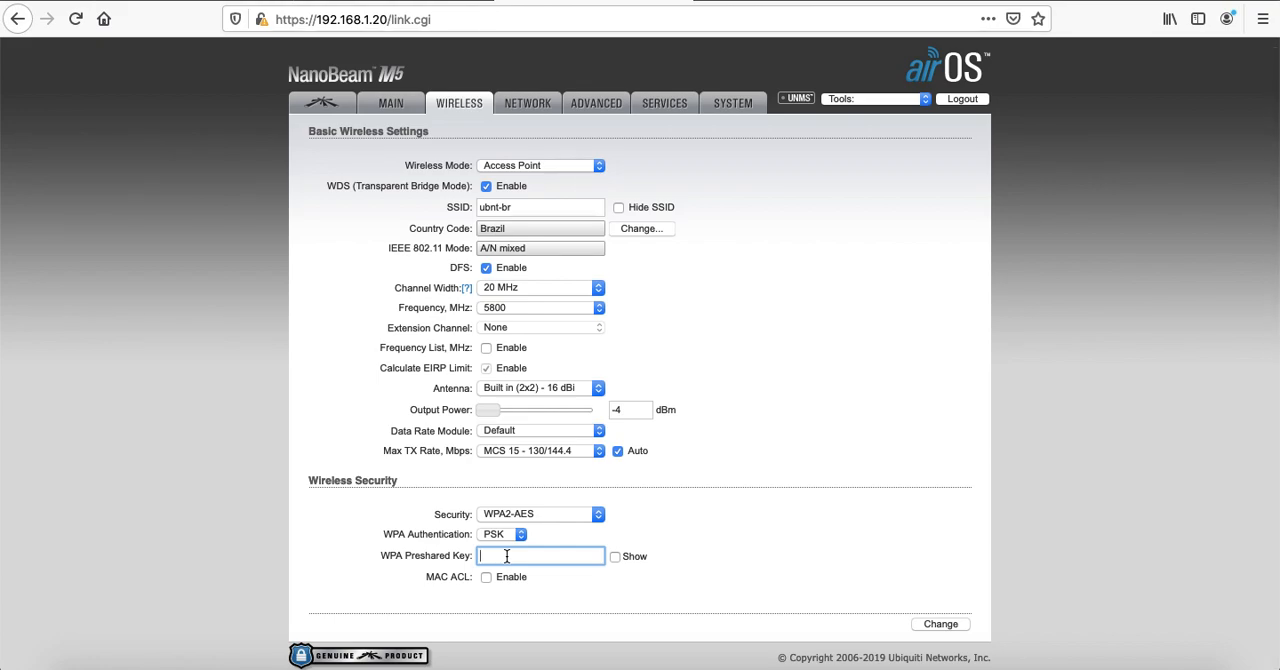
type("********")
left_click(614, 556)
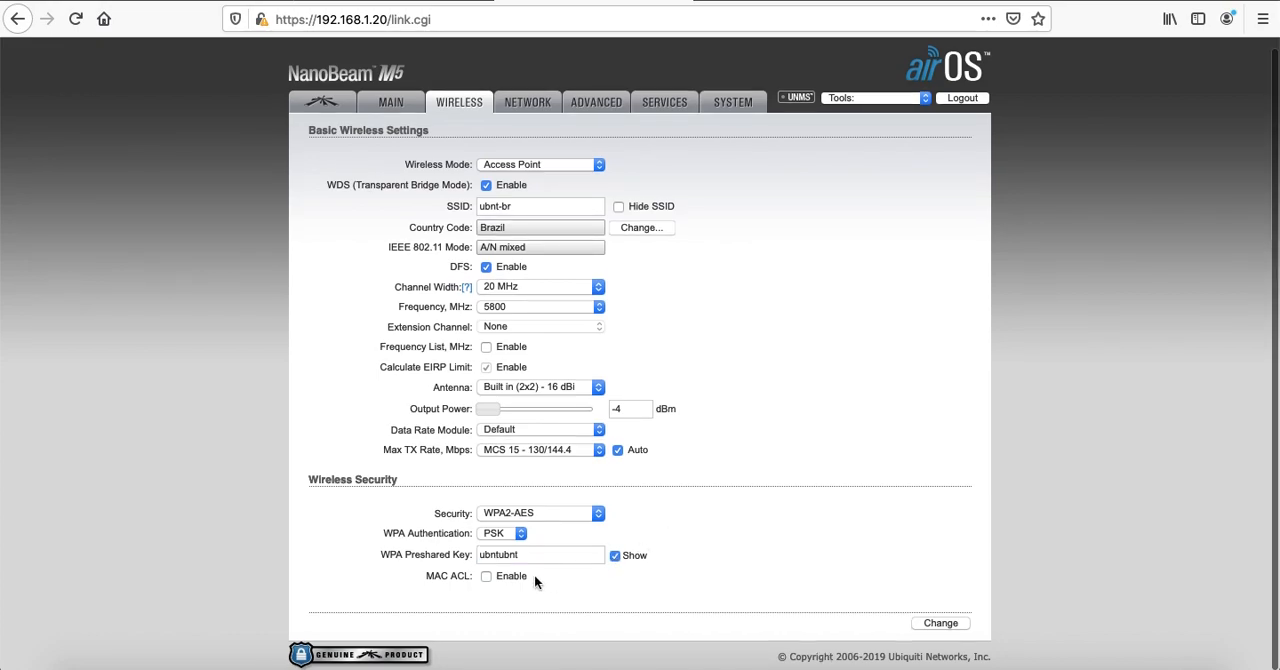
Try the MAC ACL with the Allow policy, look at its empty address list, and disable the ACL again
left_click(487, 576)
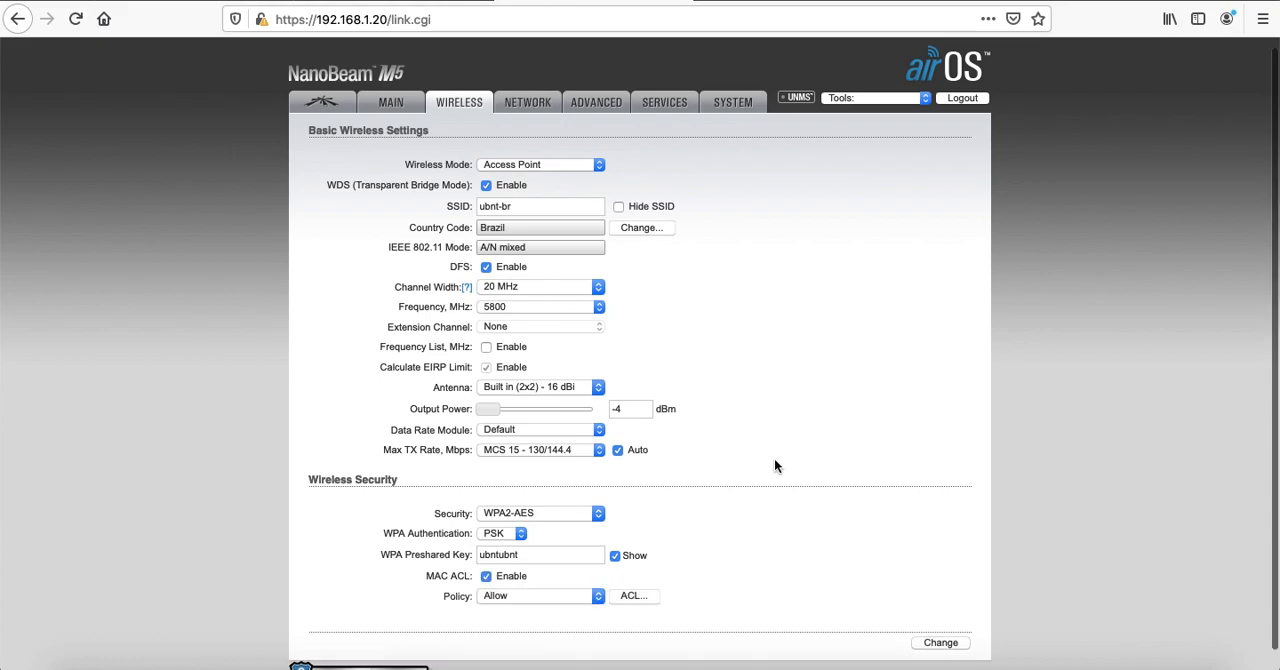
scroll(774, 458, "down", 1)
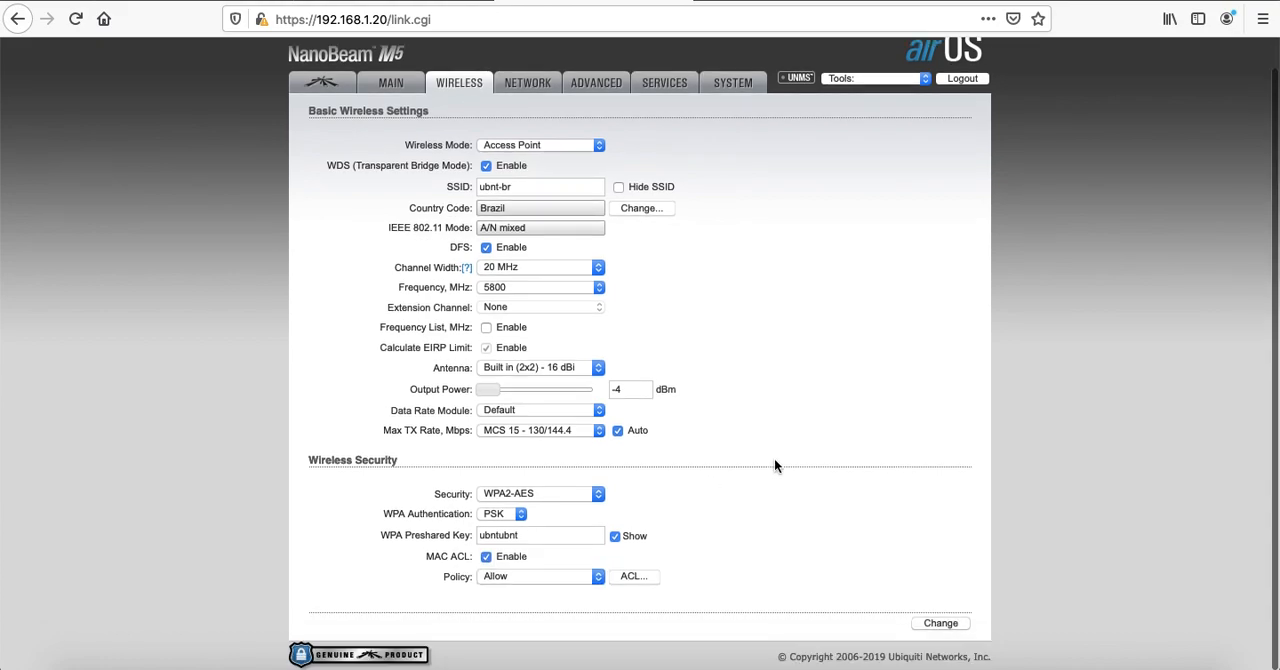
left_click(575, 577)
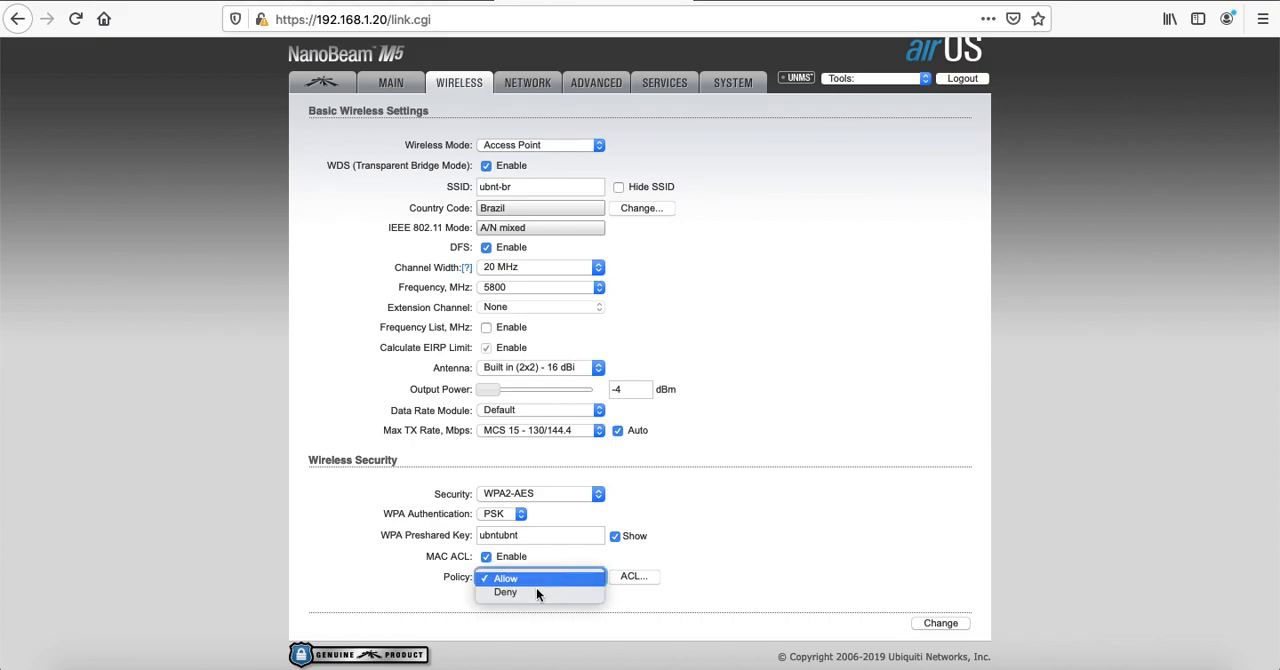
left_click(539, 578)
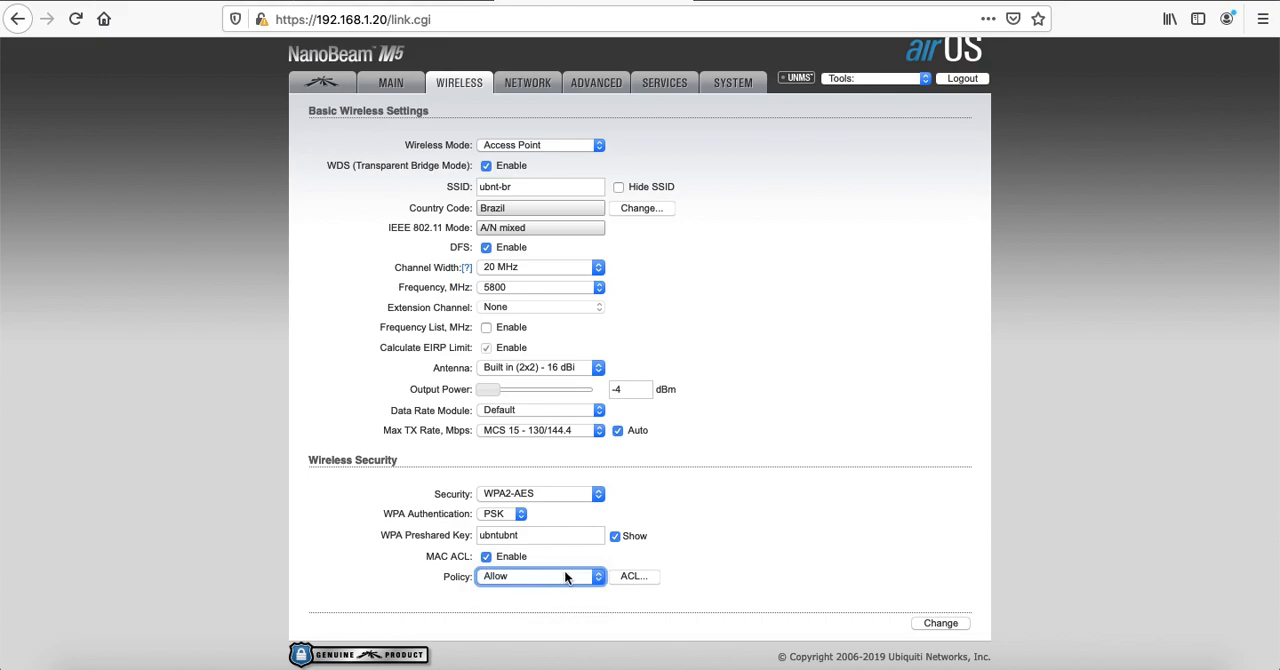
left_click(634, 577)
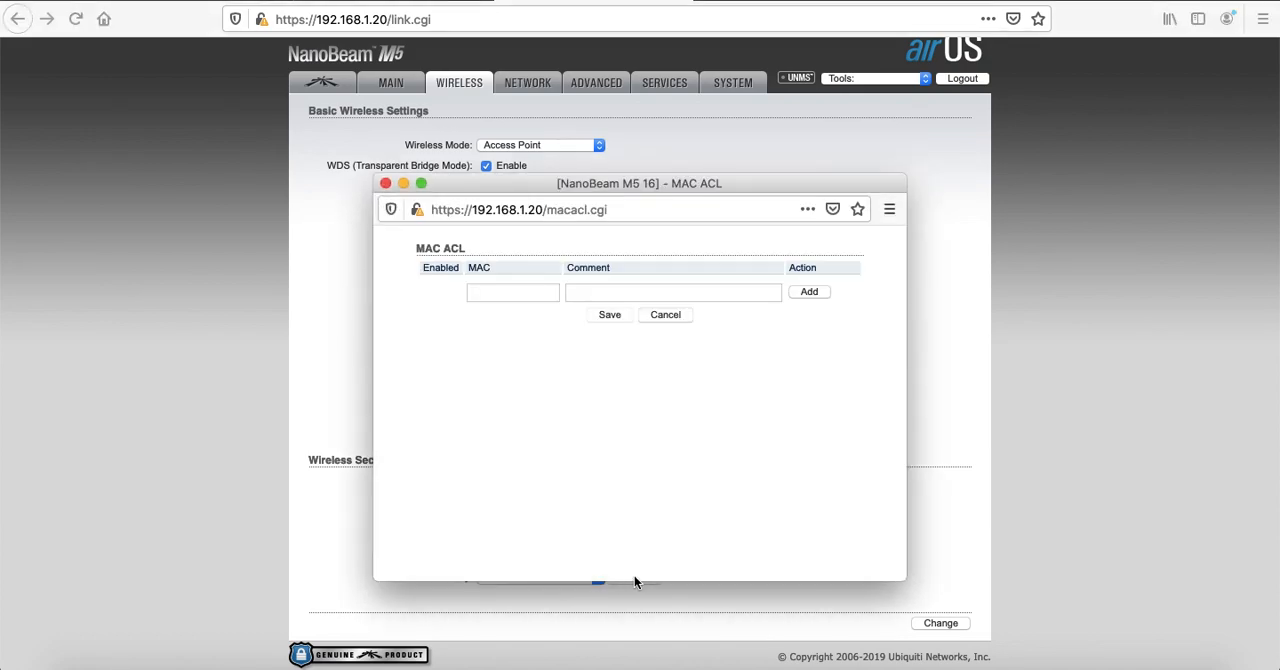
left_click(529, 293)
left_click(385, 183)
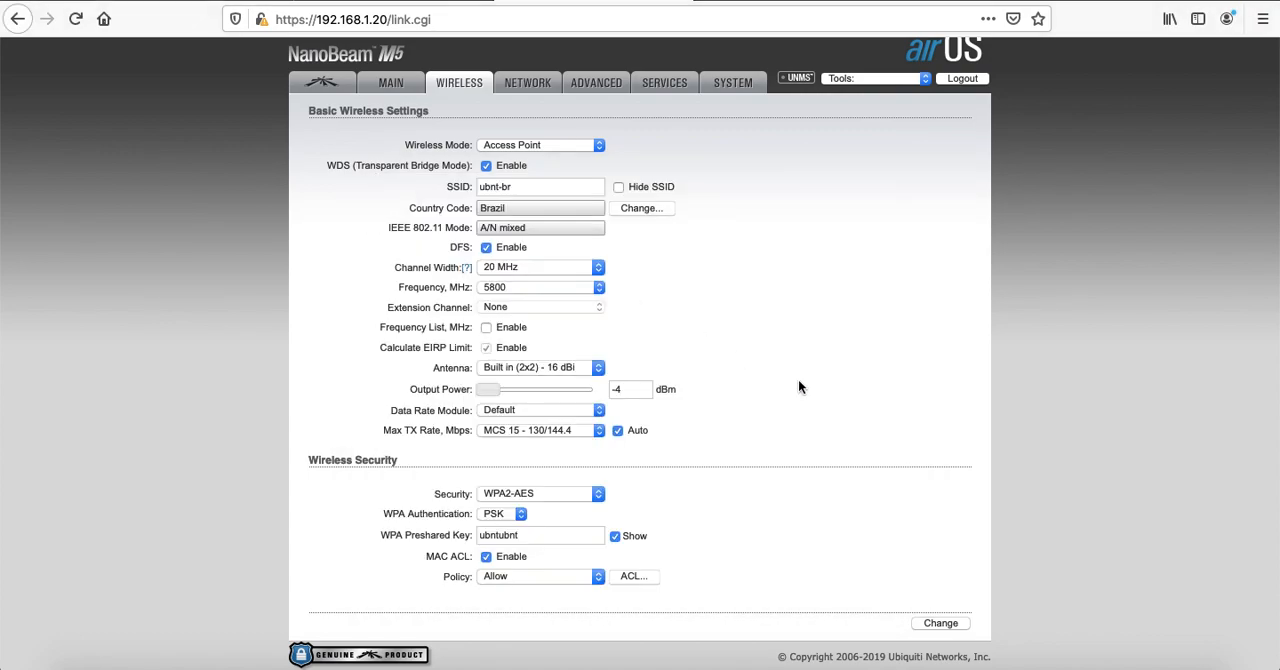
left_click(486, 558)
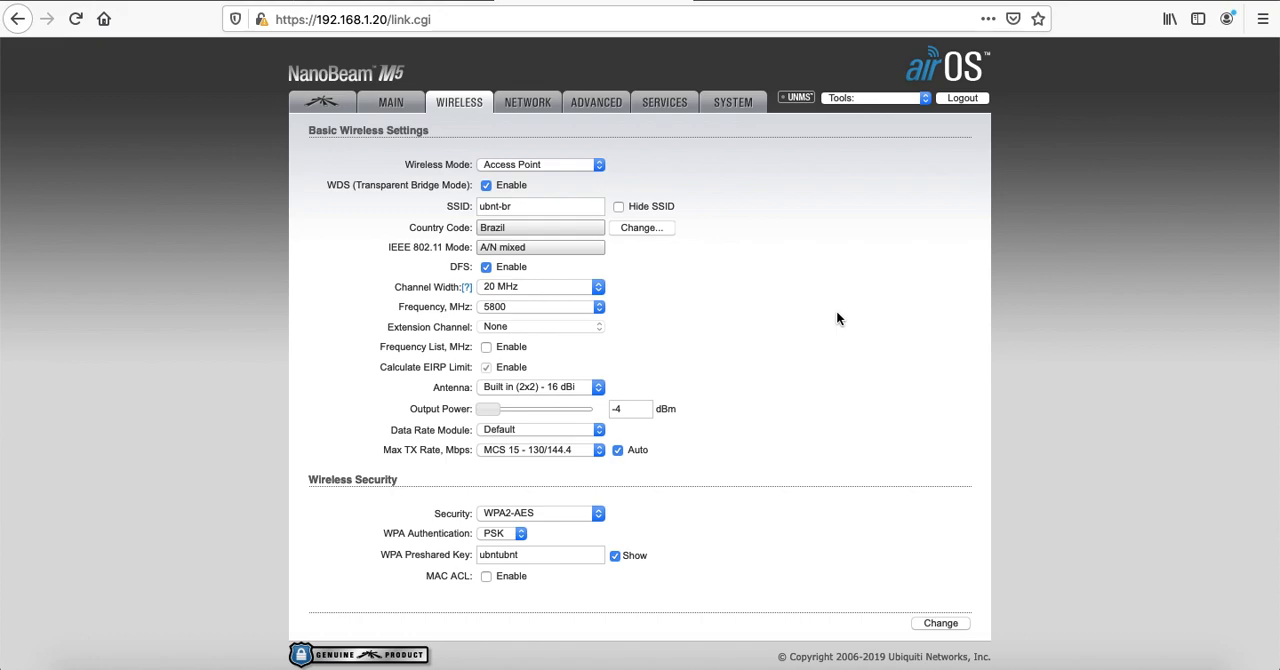
Submit and apply the wireless changes, replacing the default account password with a new password when required
left_click(941, 624)
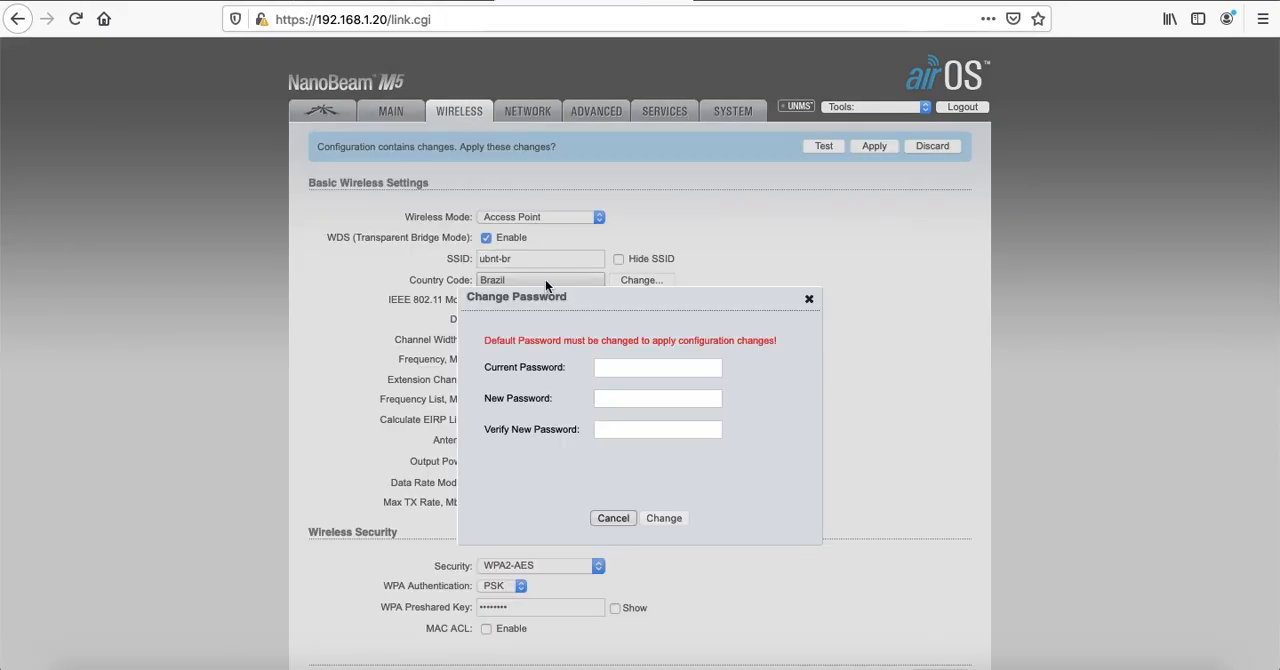
left_click(642, 366)
type("ubnt")
key("Tab")
type("ubnt")
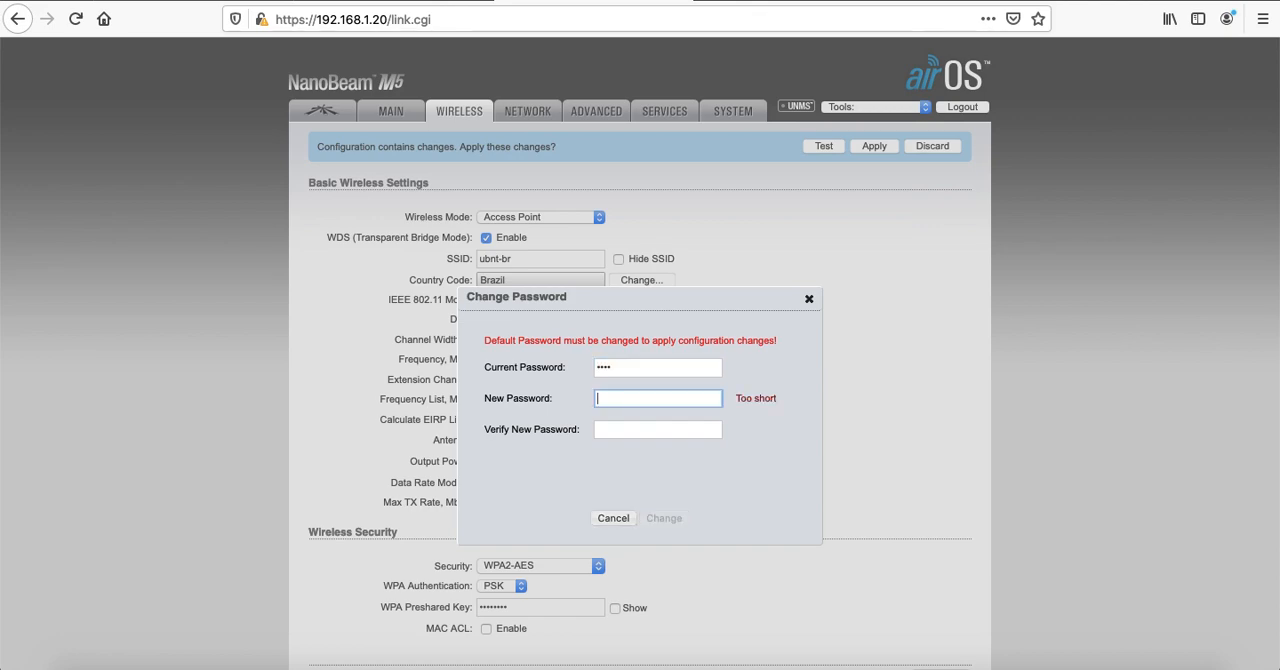
type("••••••••")
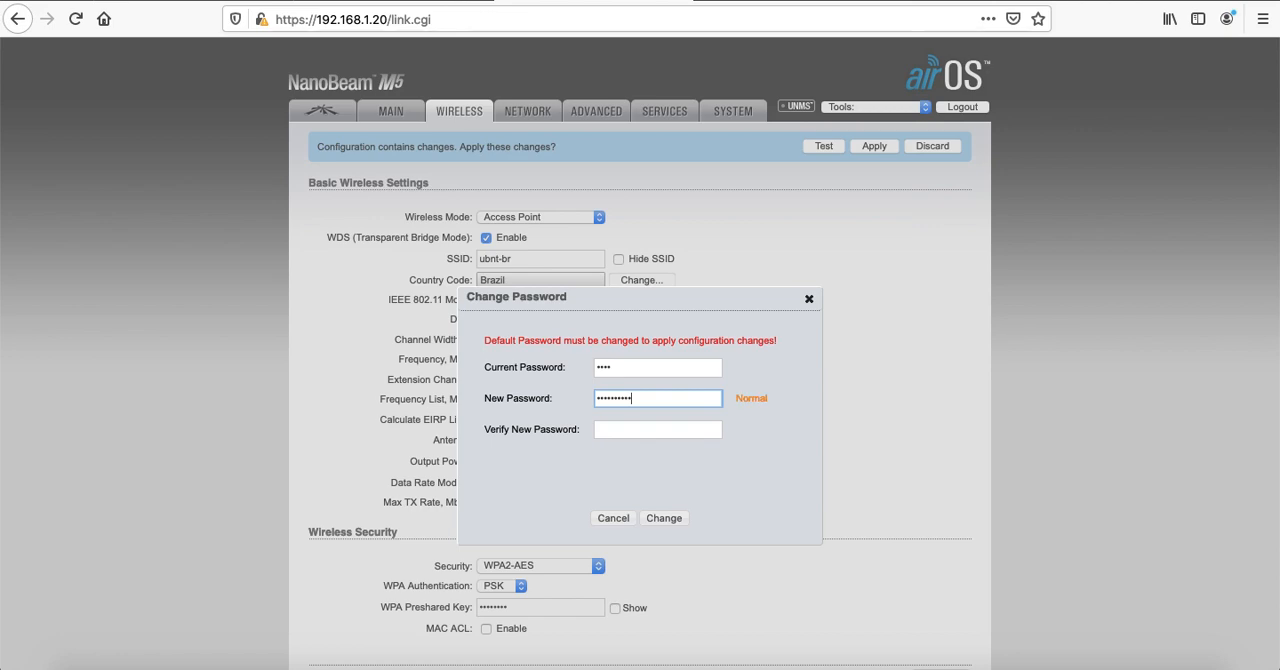
key("Tab")
type("••••••••••••")
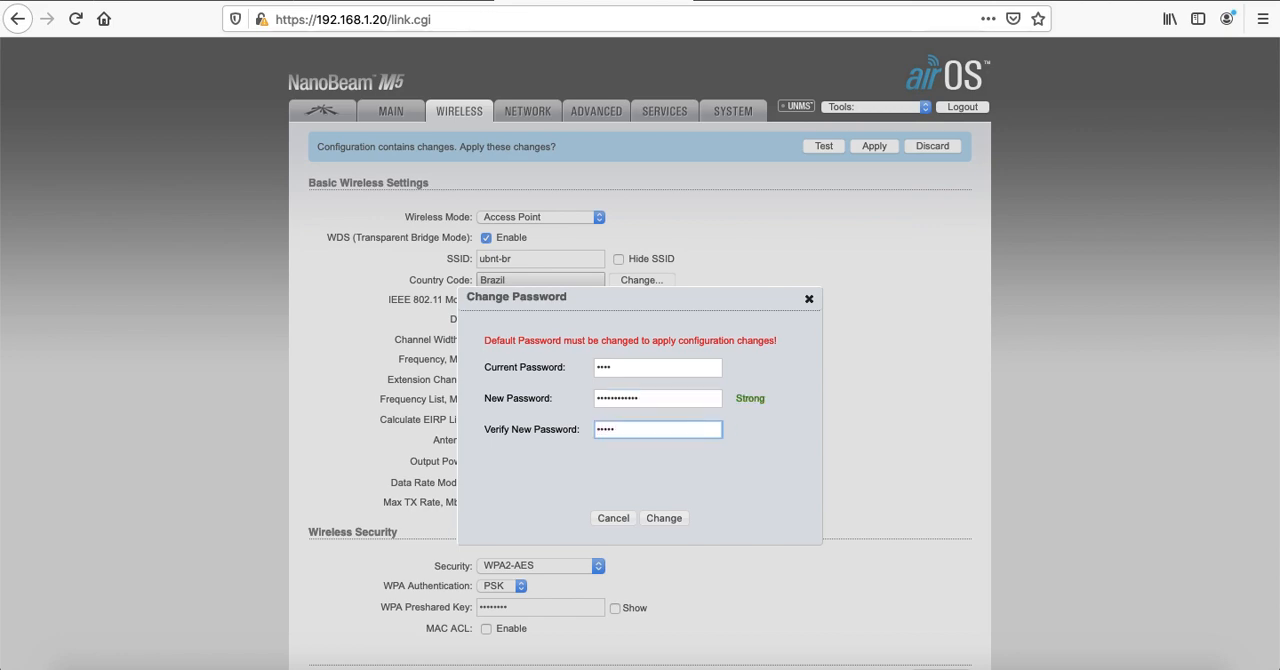
type("•")
left_click(672, 519)
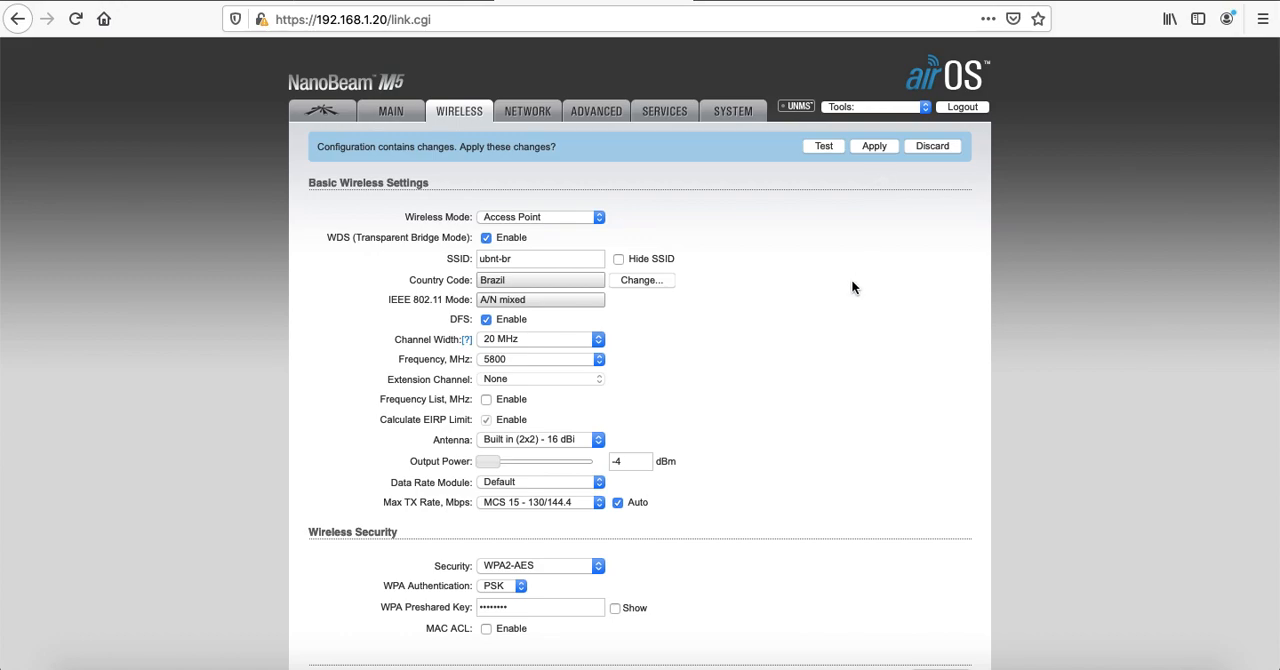
left_click(872, 146)
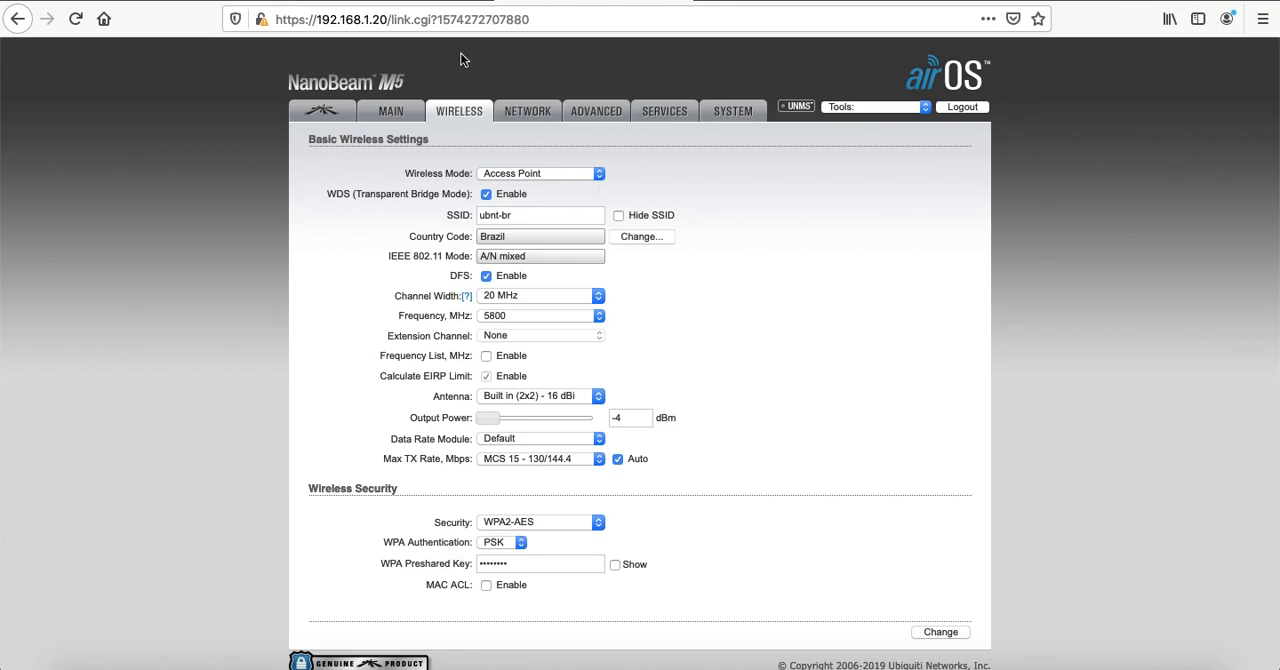
left_click_drag(388, 20, 622, 38)
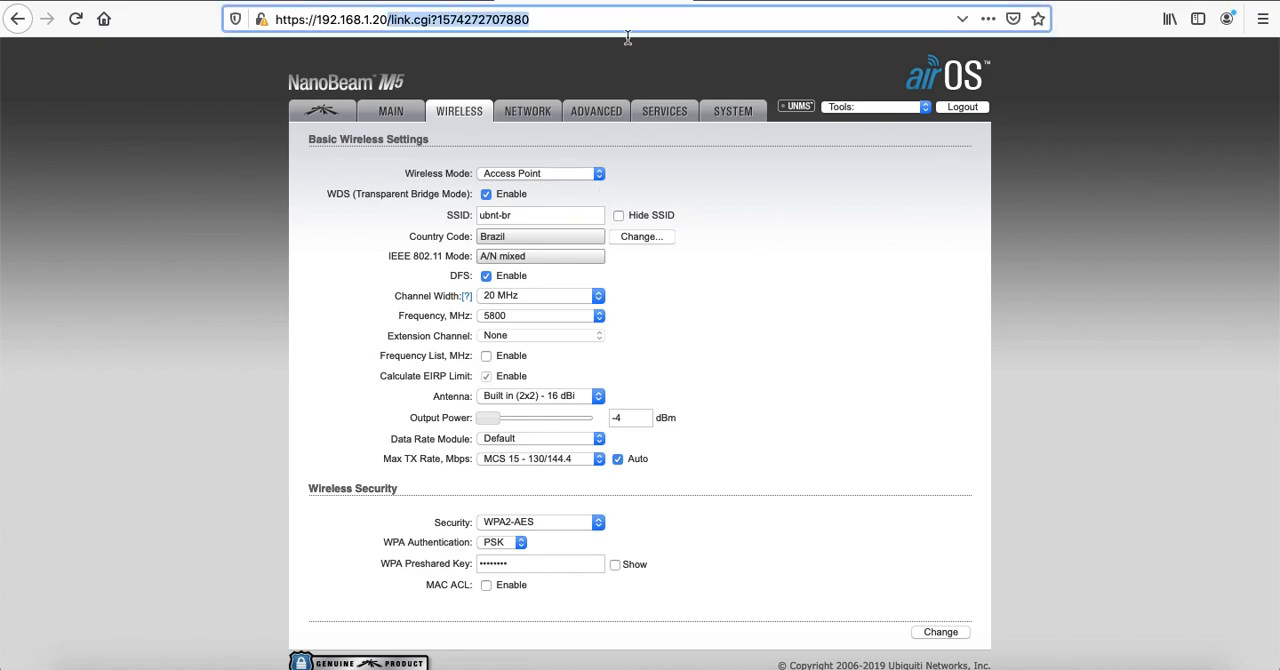
key("BackSpace")
key("Return")
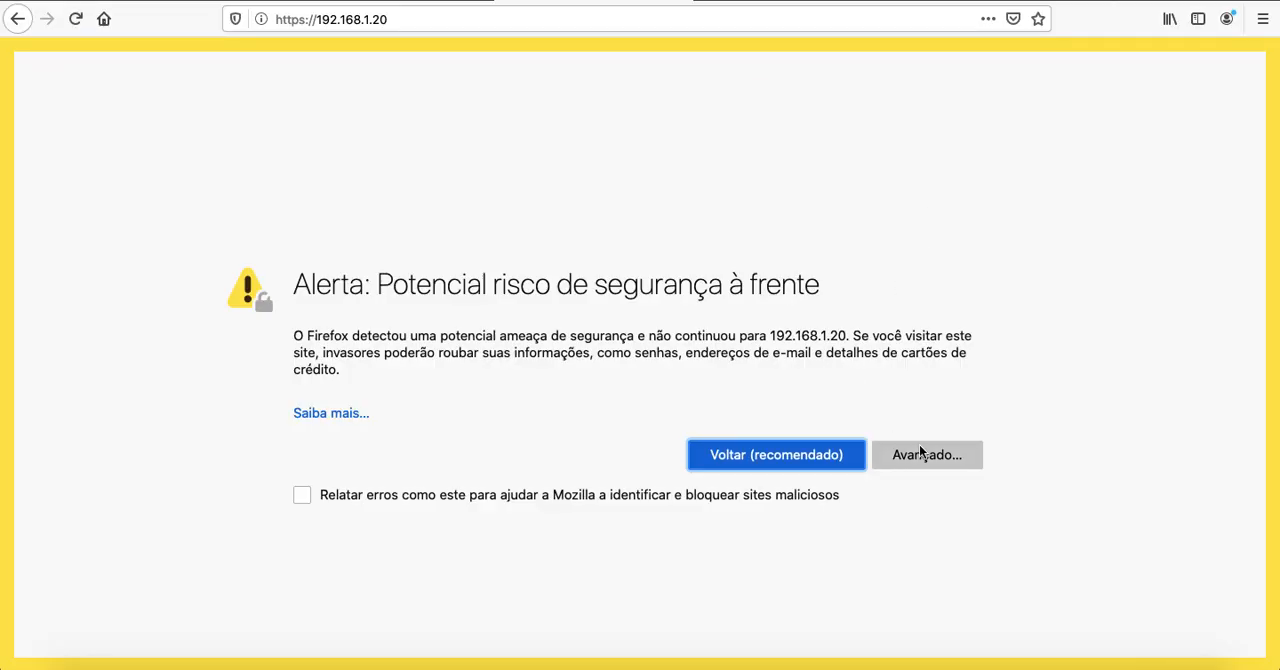
left_click(937, 457)
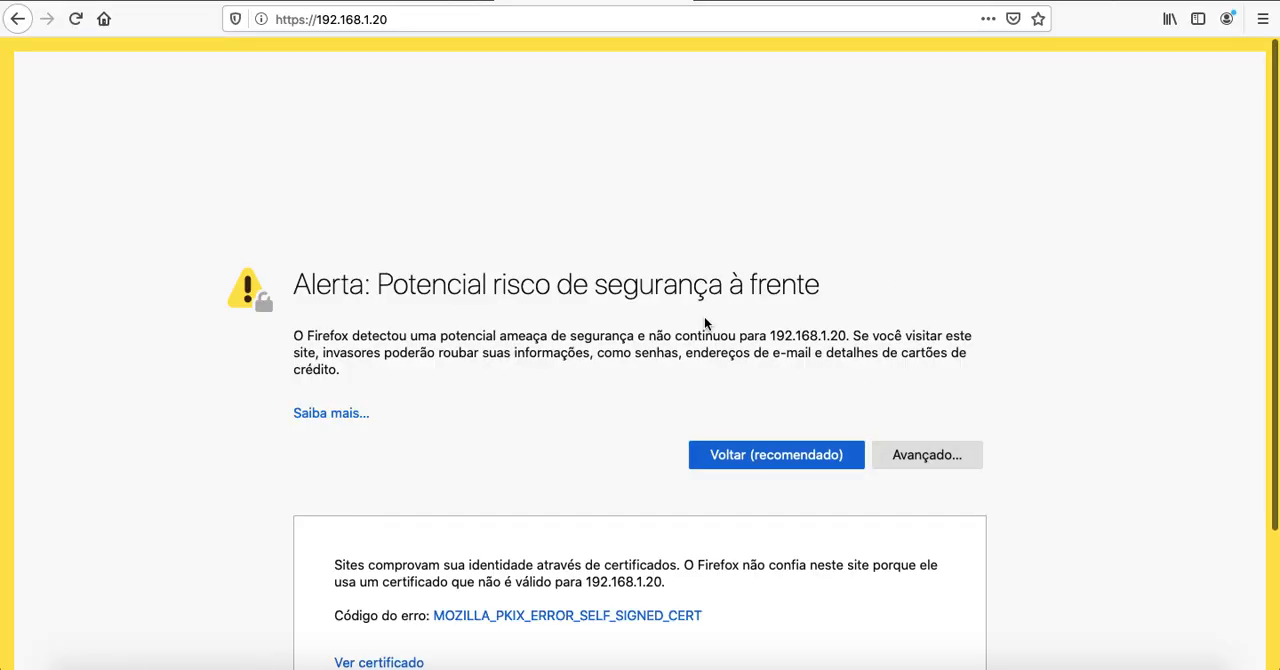
scroll(705, 320, "down", 3)
left_click(893, 563)
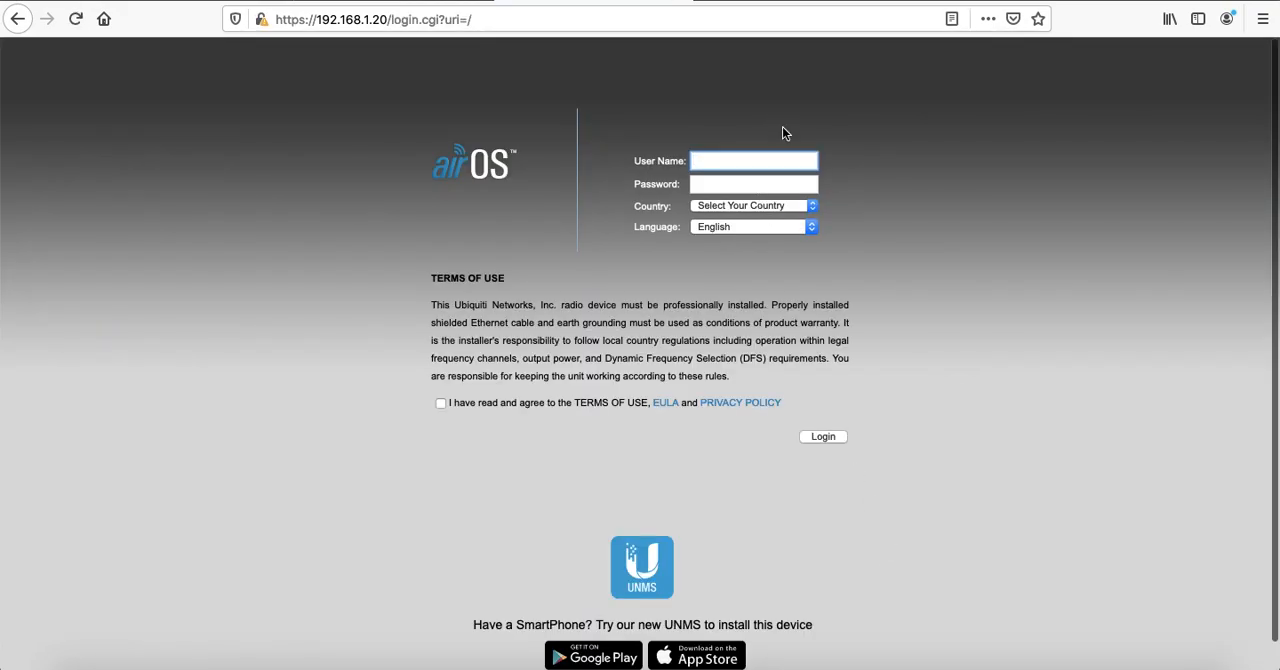
Log in with user name ubnt and the account password, choosing Brazil as the country and agreeing to the terms of use
type("ubnt")
key("Tab")
type("ubnt")
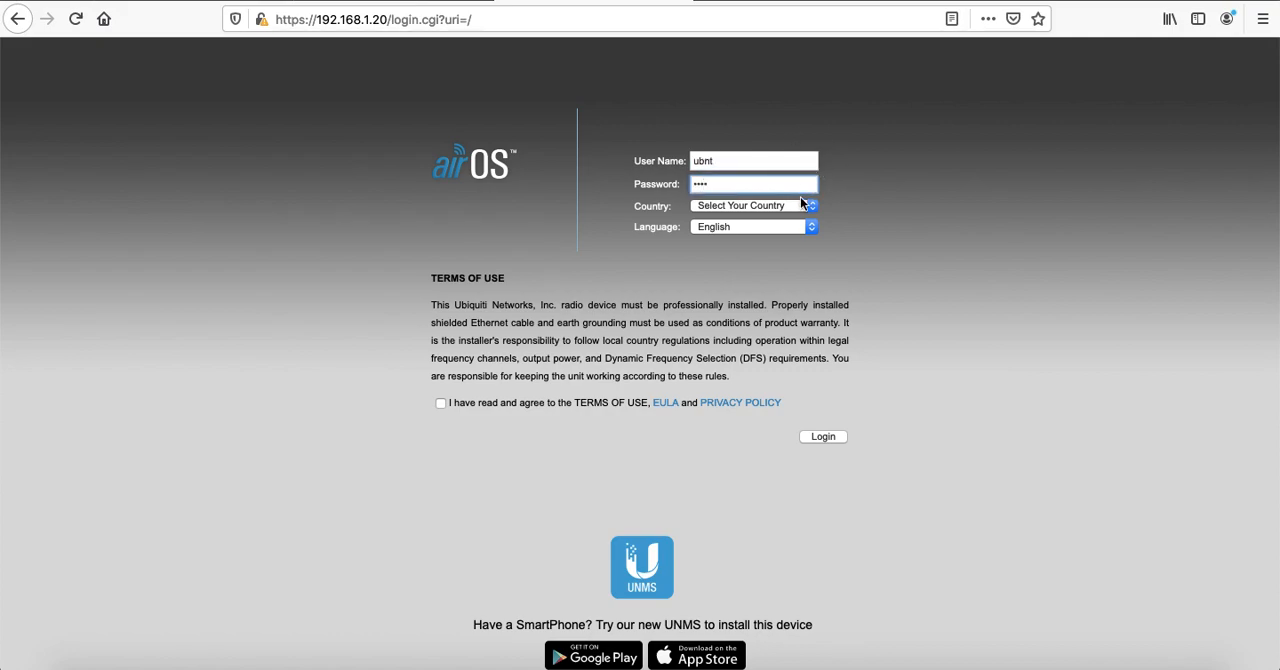
left_click(789, 210)
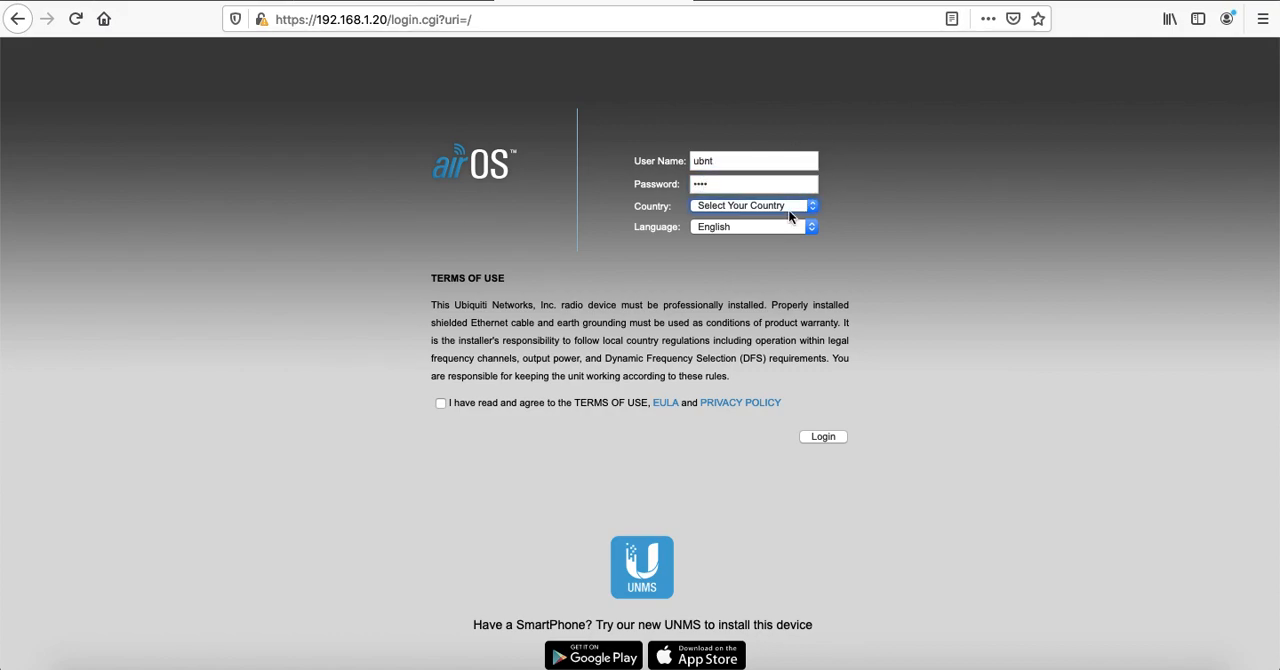
left_click(740, 396)
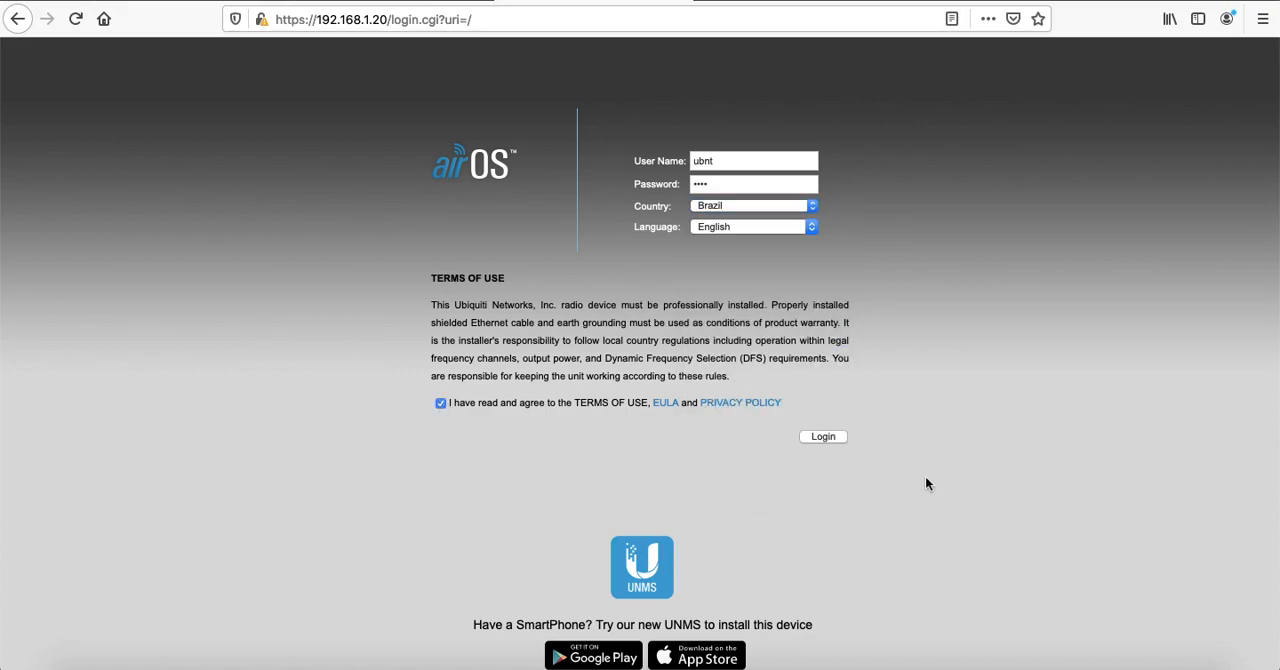
left_click(828, 438)
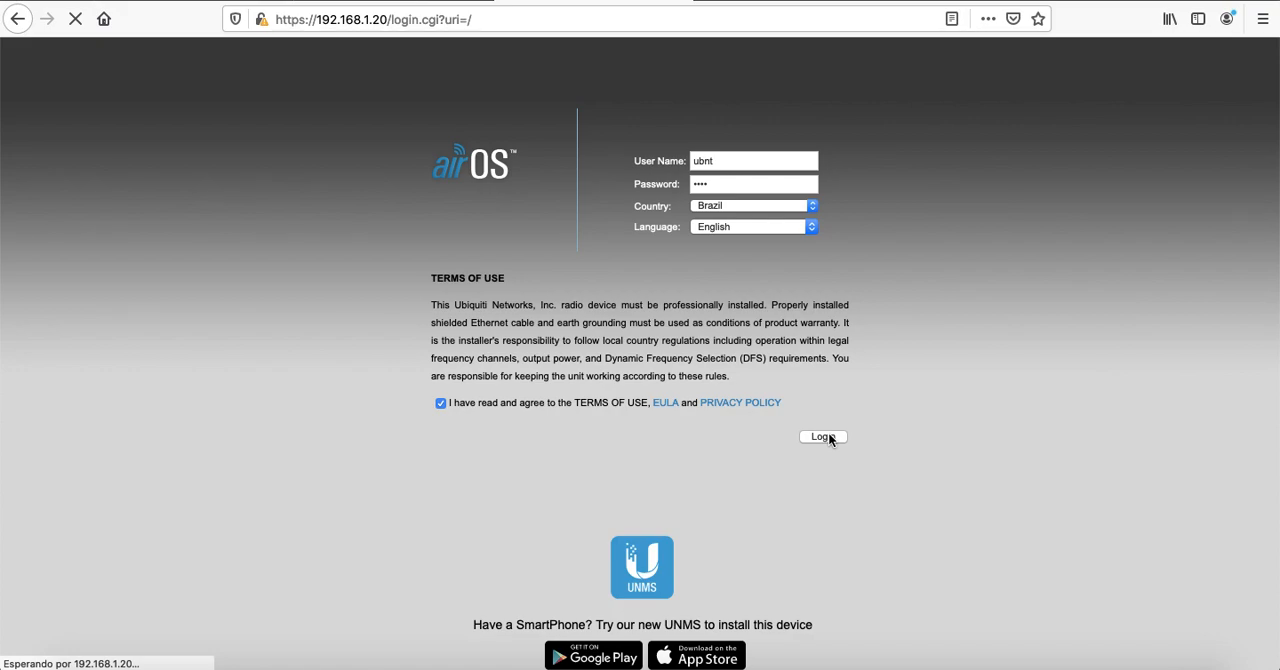
Review the "Configuração do Cliente (Station)" slide in the presentation and return to the Rocket M5 page
key("ctrl+shift+Tab")
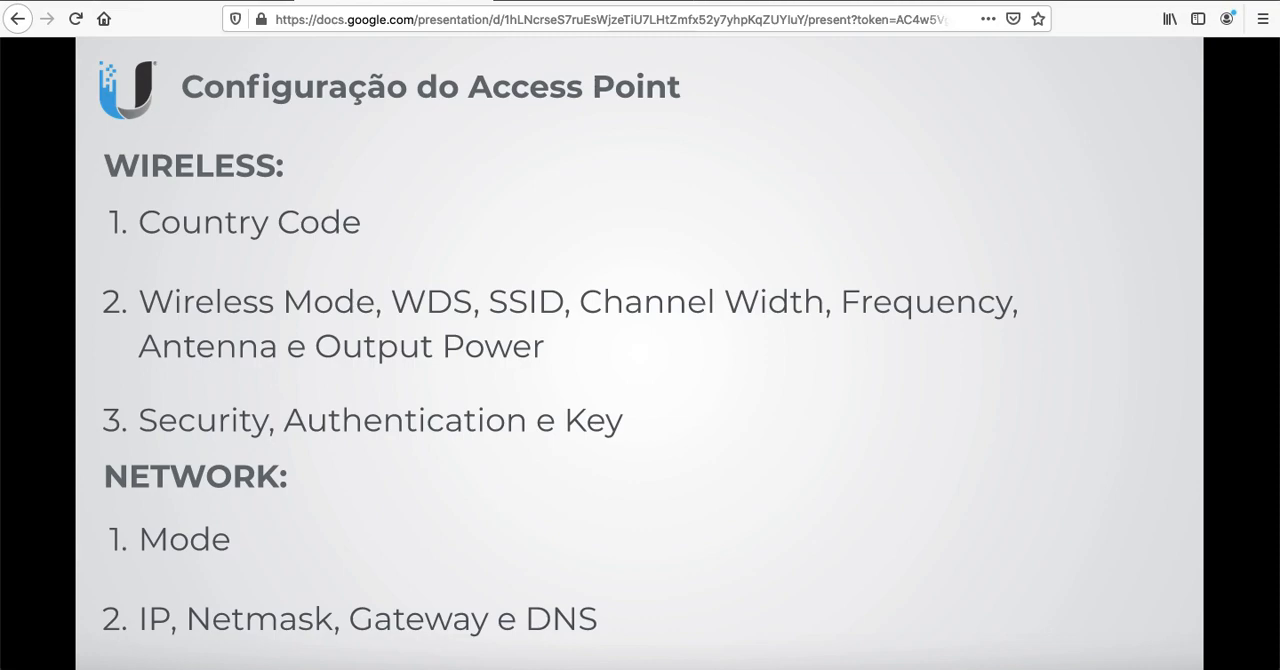
key("Right")
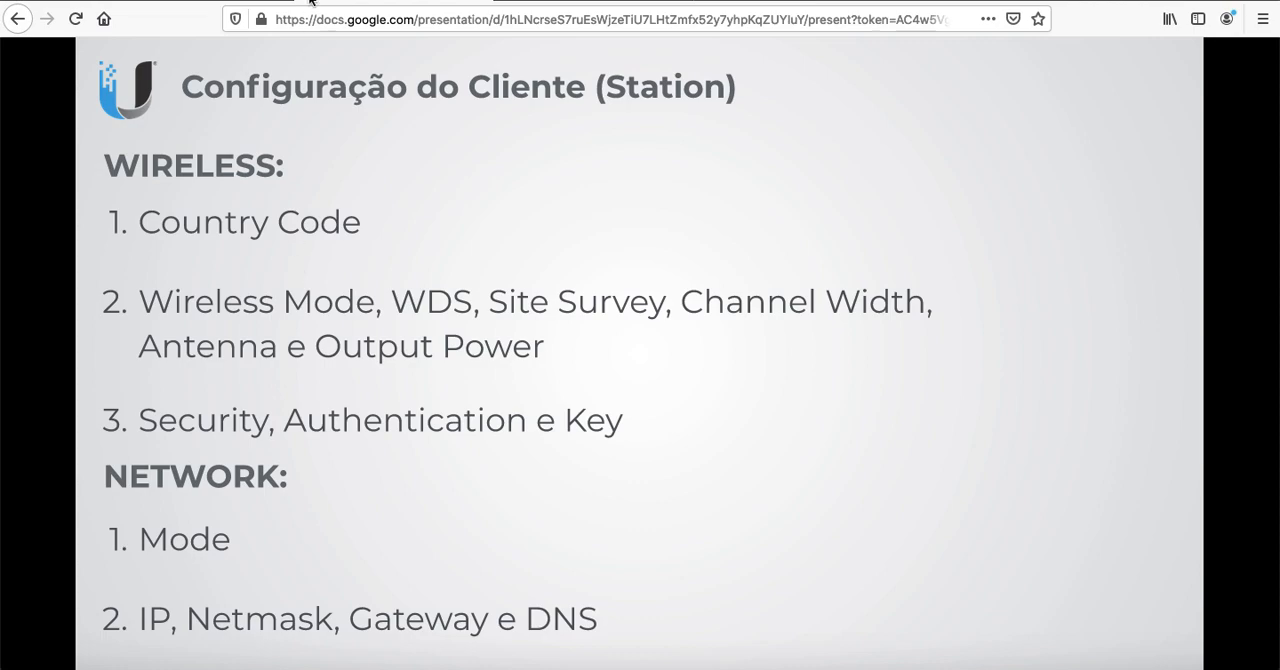
left_click(588, 3)
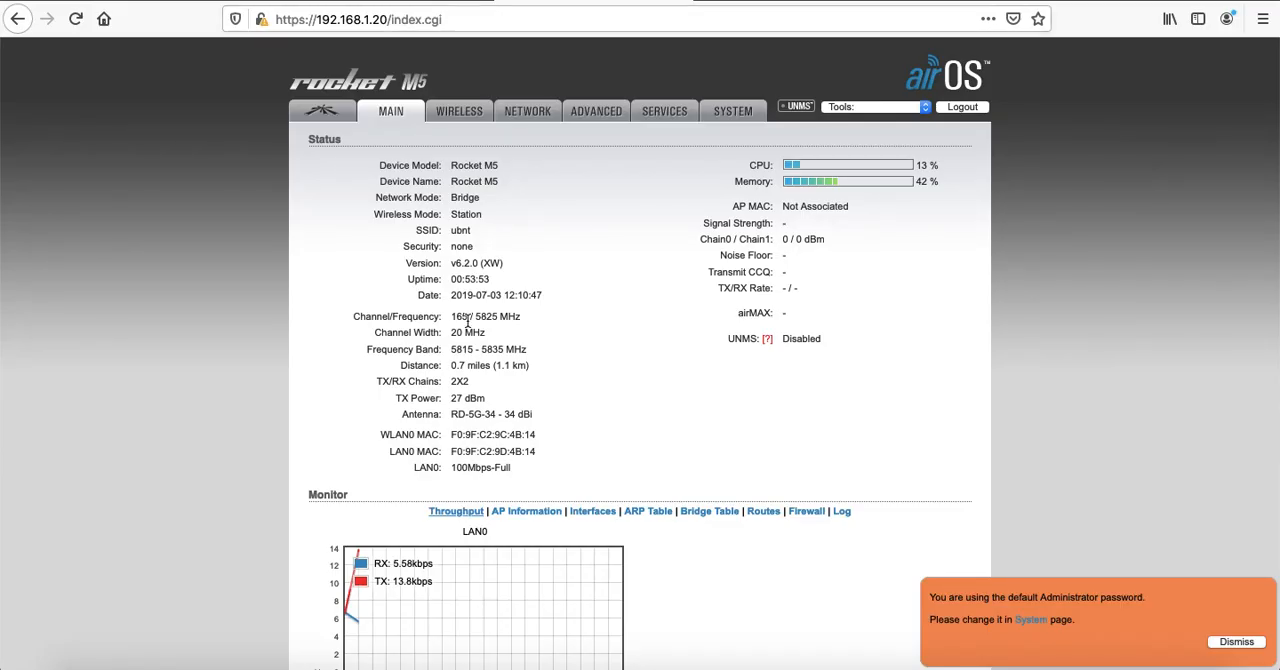
Set the Rocket M5's static management IP address to 192.168.1.21 in its network settings
left_click(525, 113)
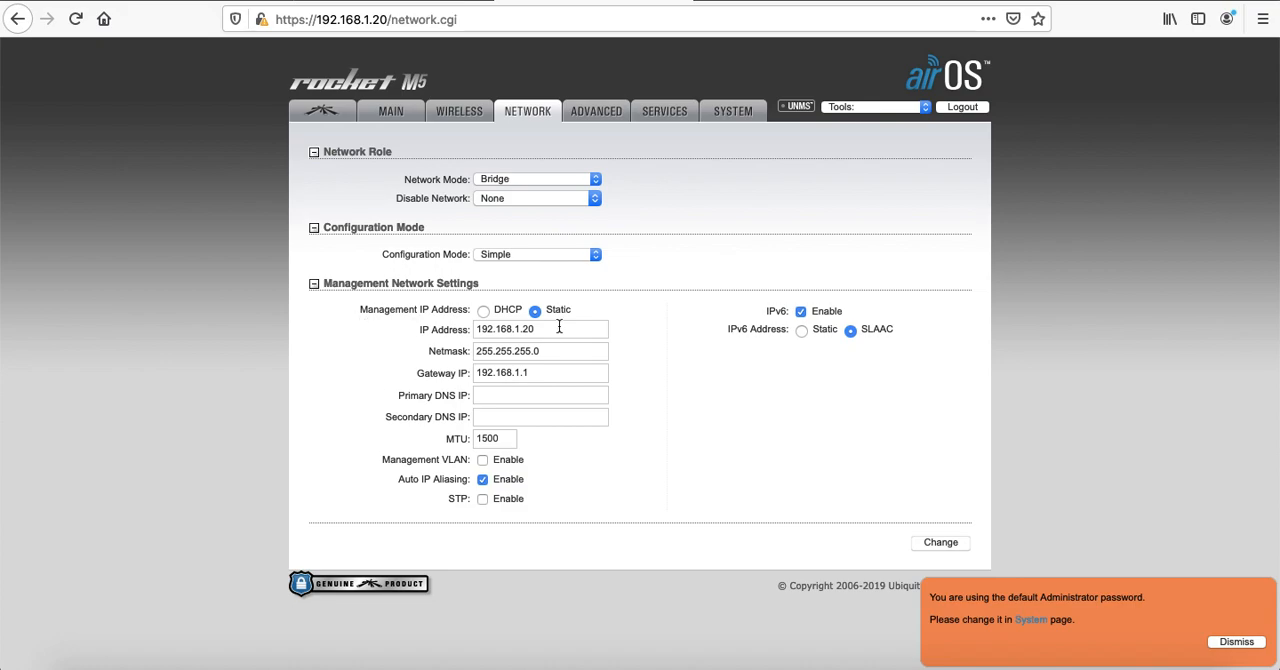
left_click(549, 327)
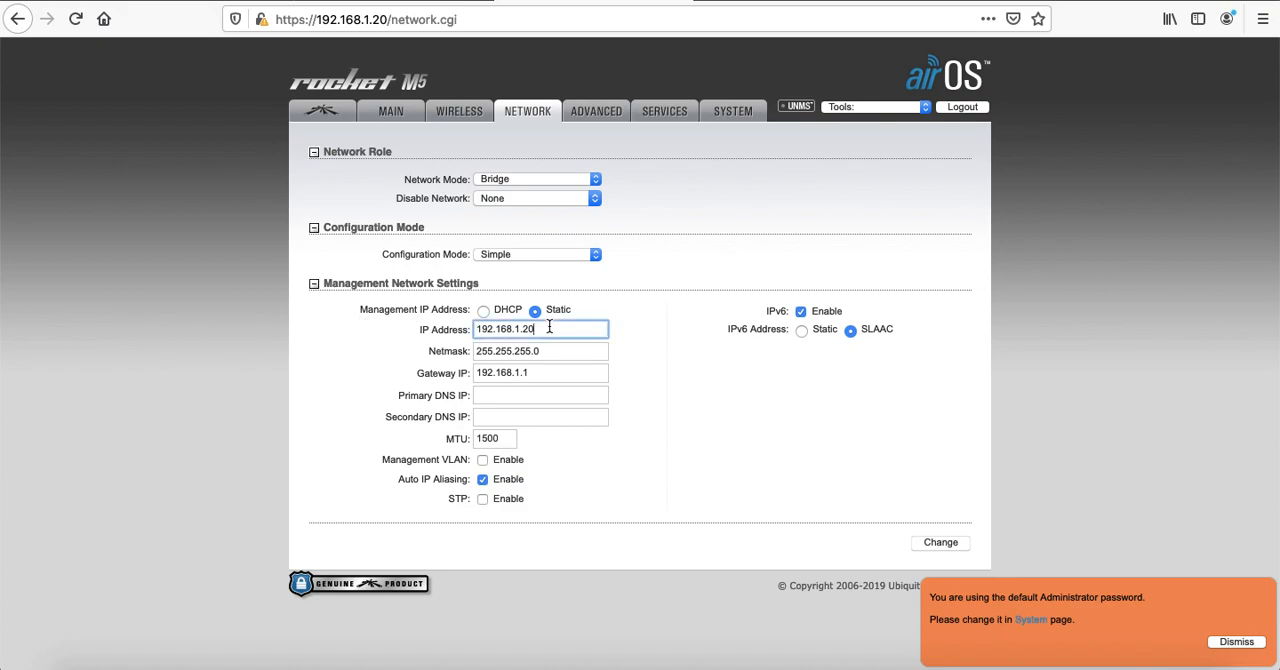
key("BackSpace")
type("1")
Try the Management VLAN option, look at its VLAN ID field, and disable the option again
left_click(481, 460)
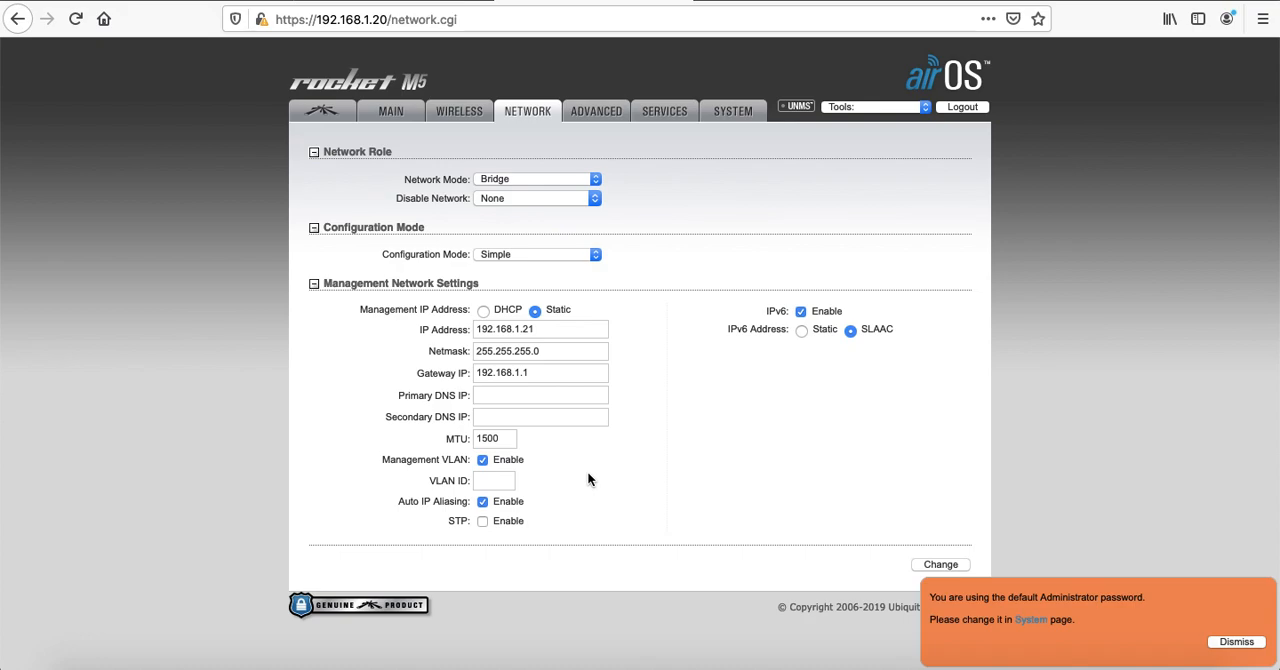
left_click(498, 481)
left_click(483, 460)
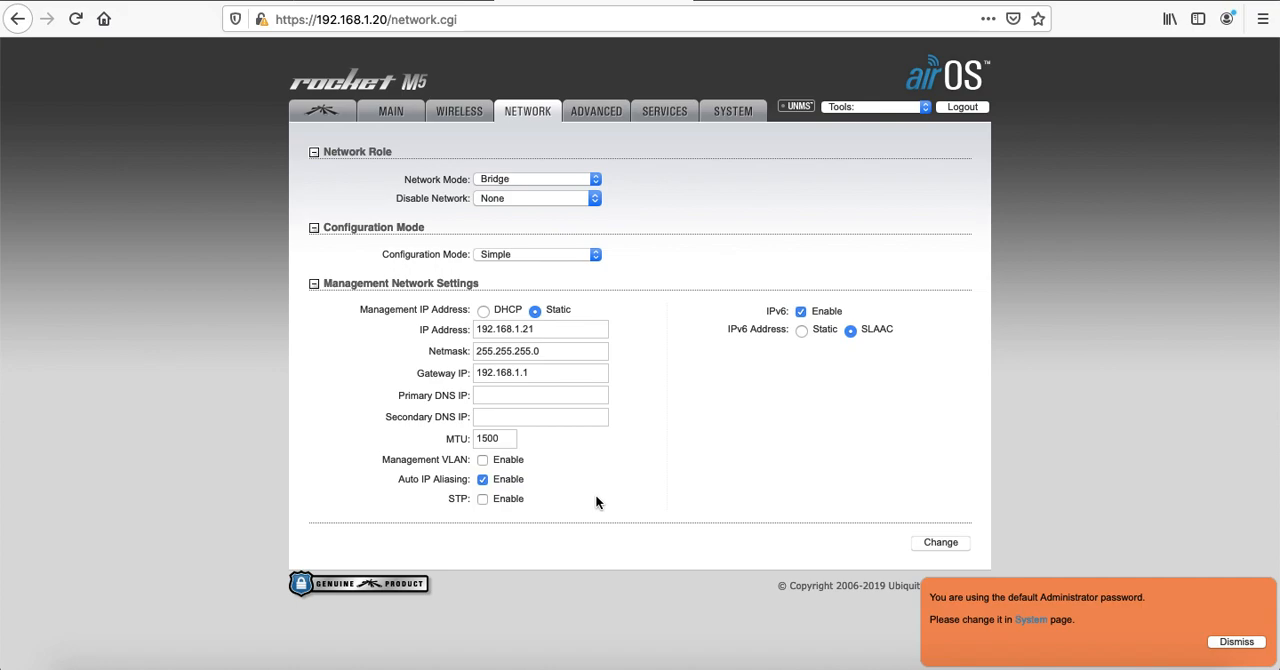
Try the Router network mode, look at its WAN and LAN settings, and restore the mode to Bridge
left_click(539, 178)
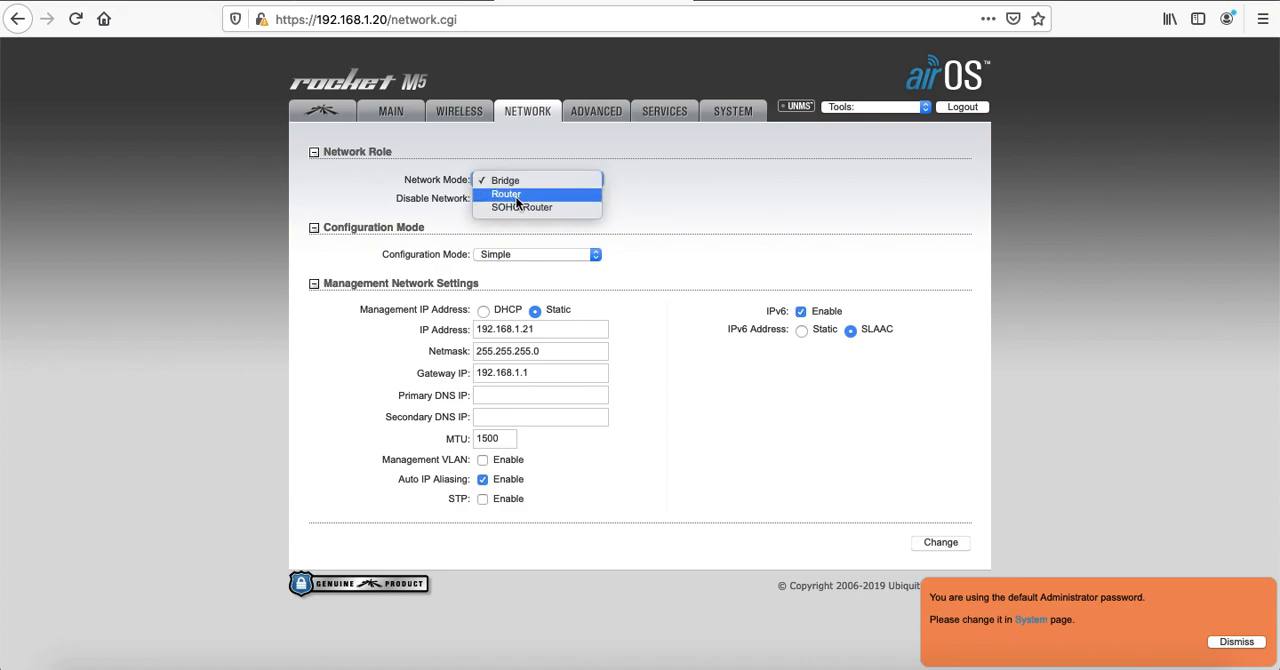
left_click(516, 192)
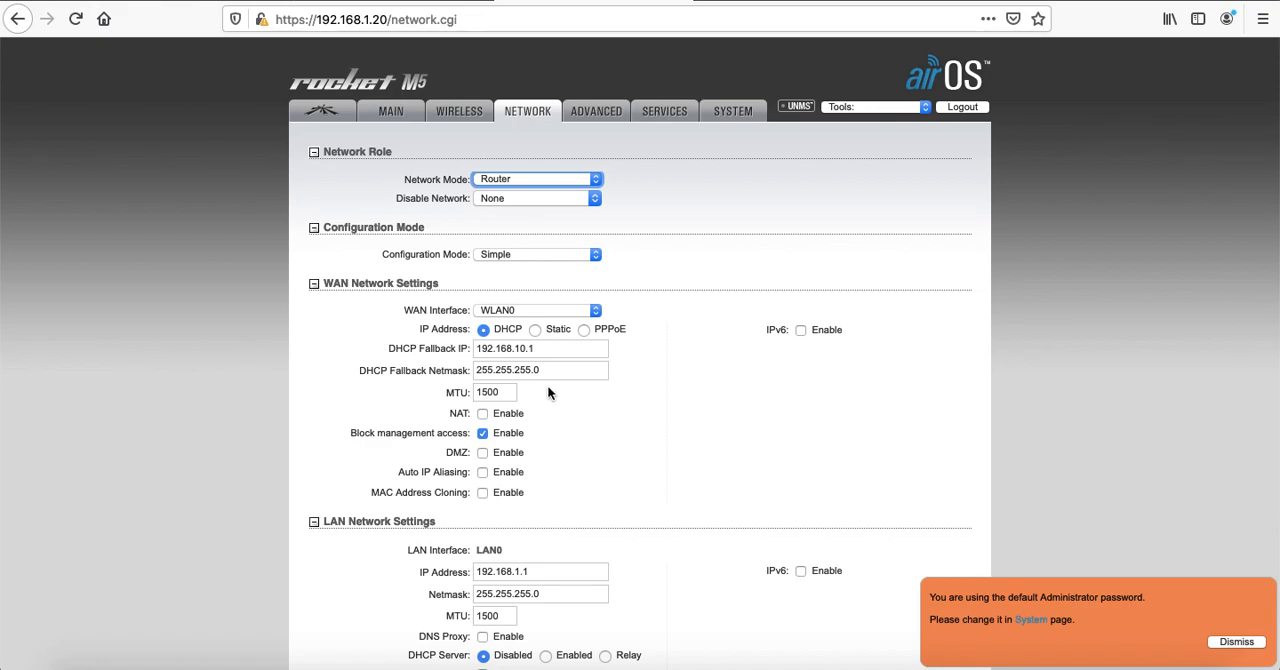
left_click(535, 179)
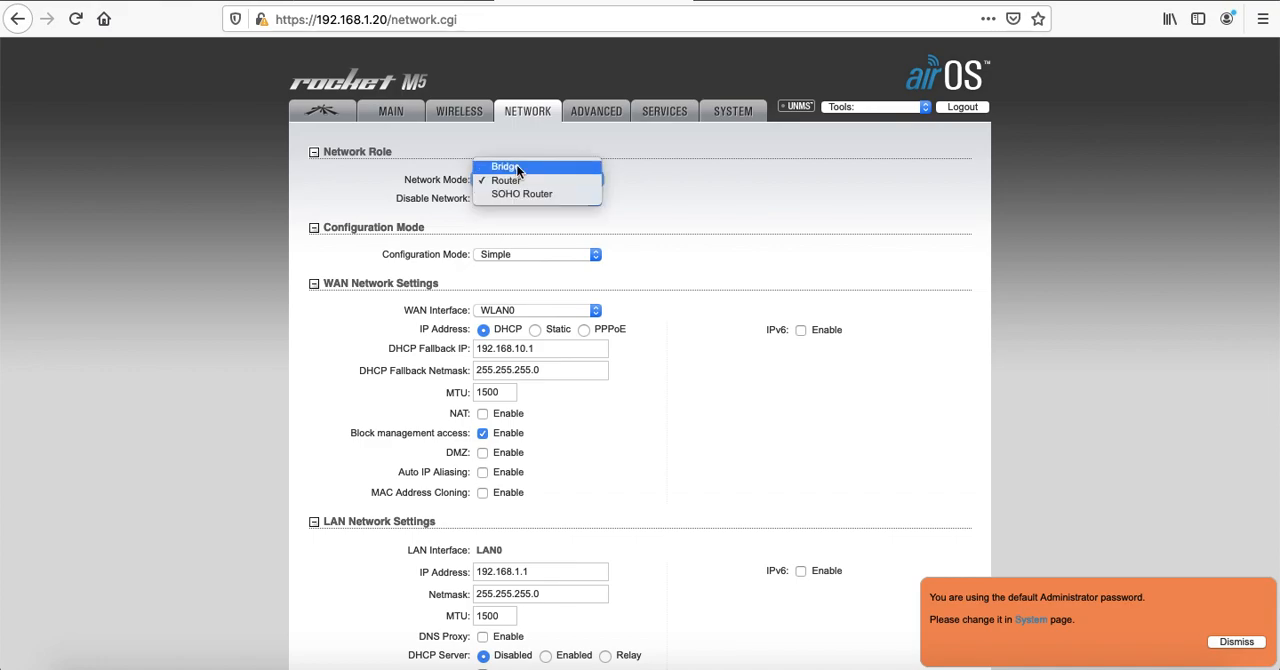
left_click(516, 166)
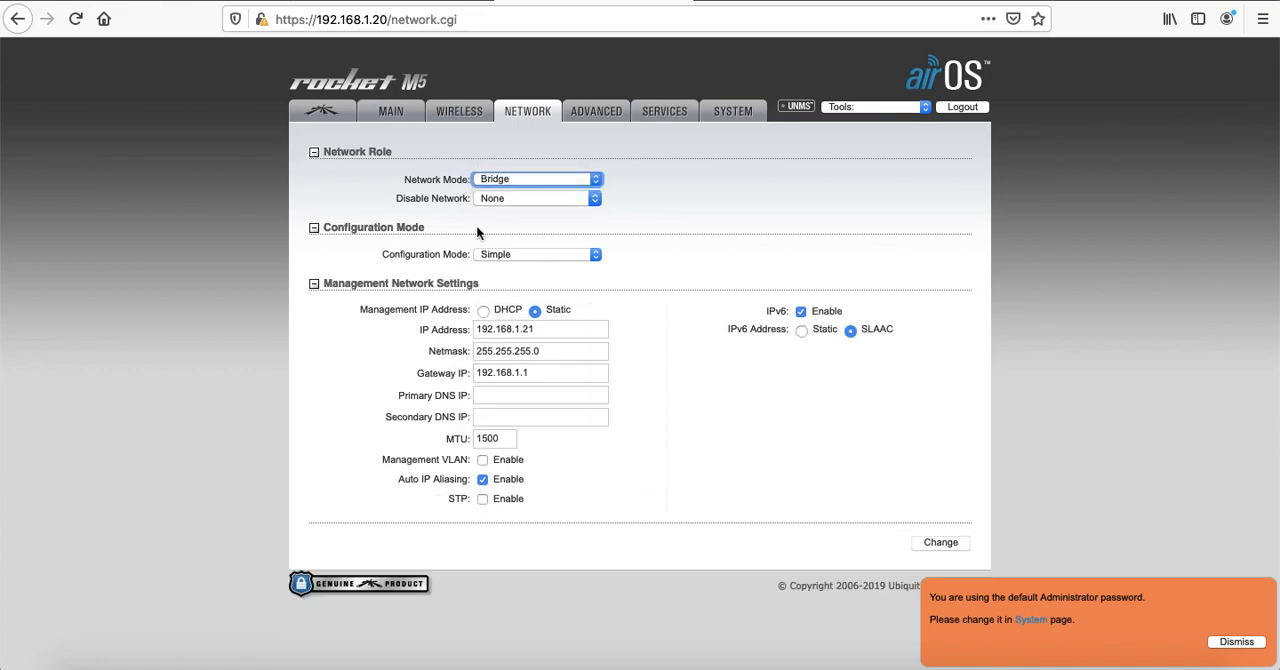
Submit and apply the network changes, replacing the default account password with a new password when required
left_click(940, 547)
left_click(615, 373)
type("ubnt")
key("Tab")
type("************")
key("Tab")
type("************")
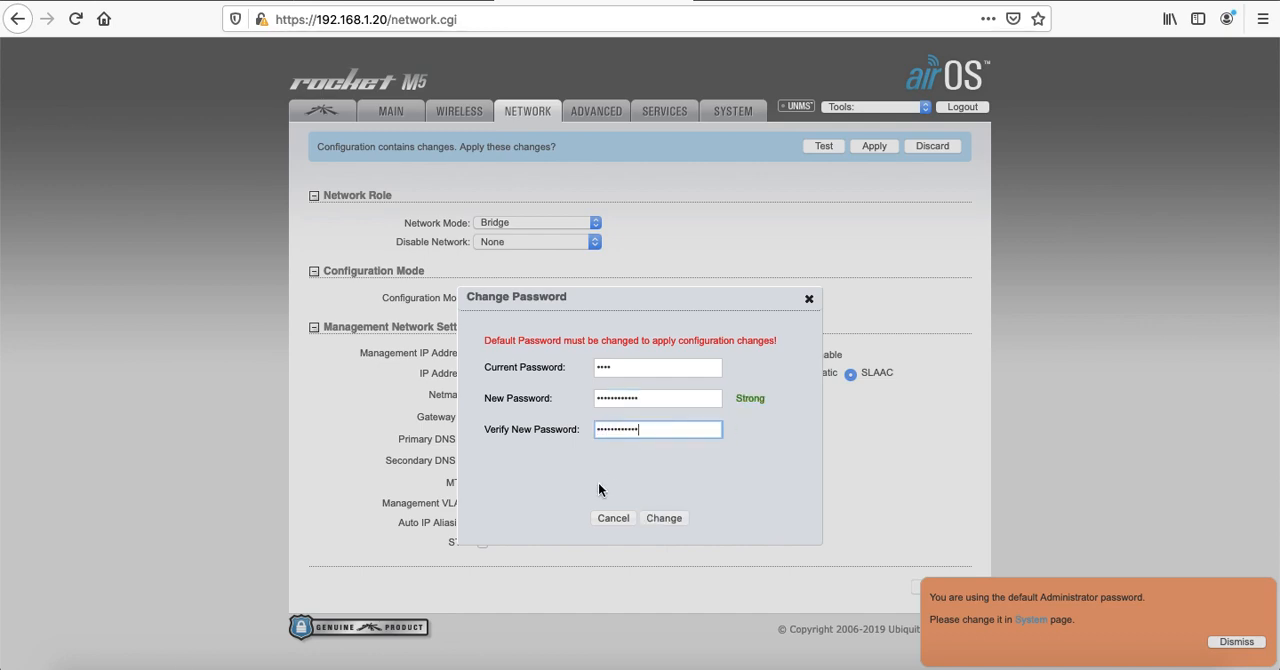
left_click(664, 517)
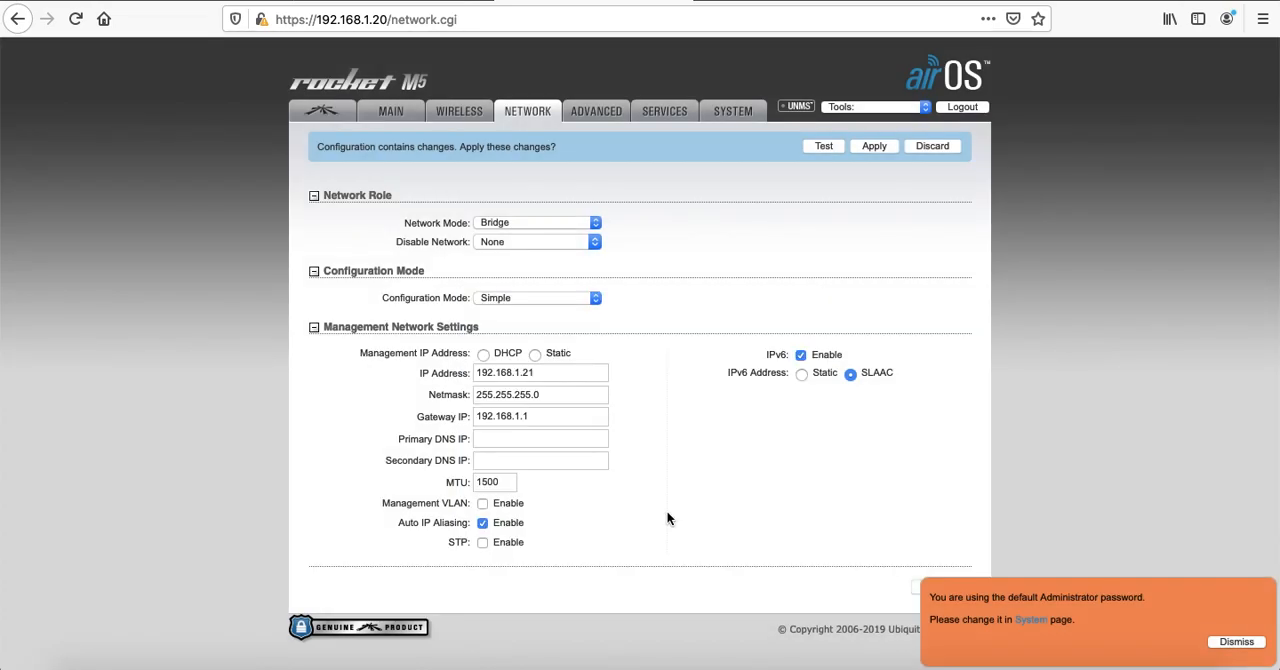
left_click(872, 149)
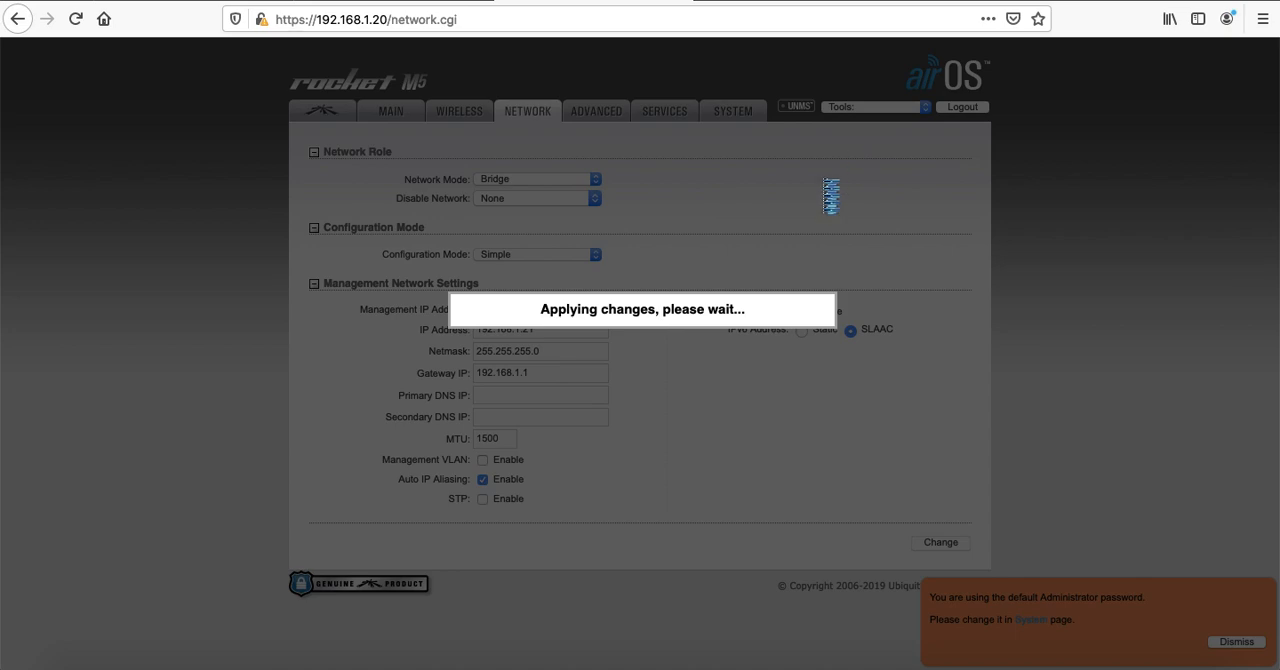
Switch to Terminal and ping 192.168.1.21 to check whether the radio answers at its new address
left_click(438, 662)
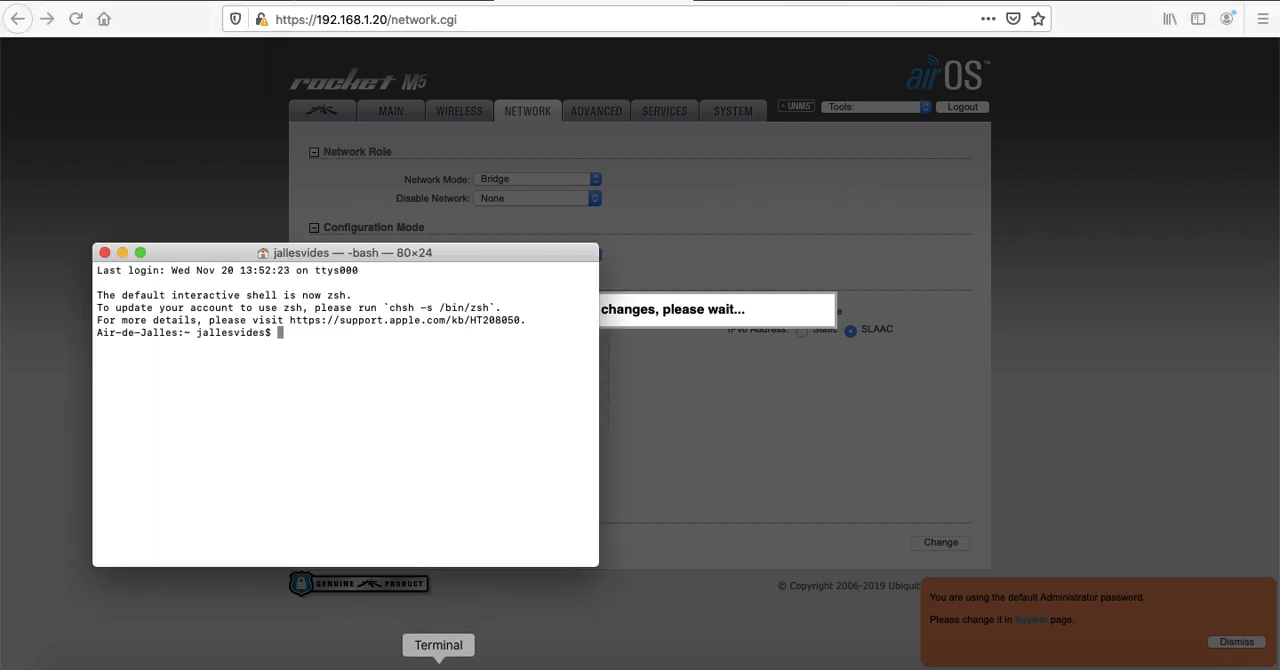
type("ping 19")
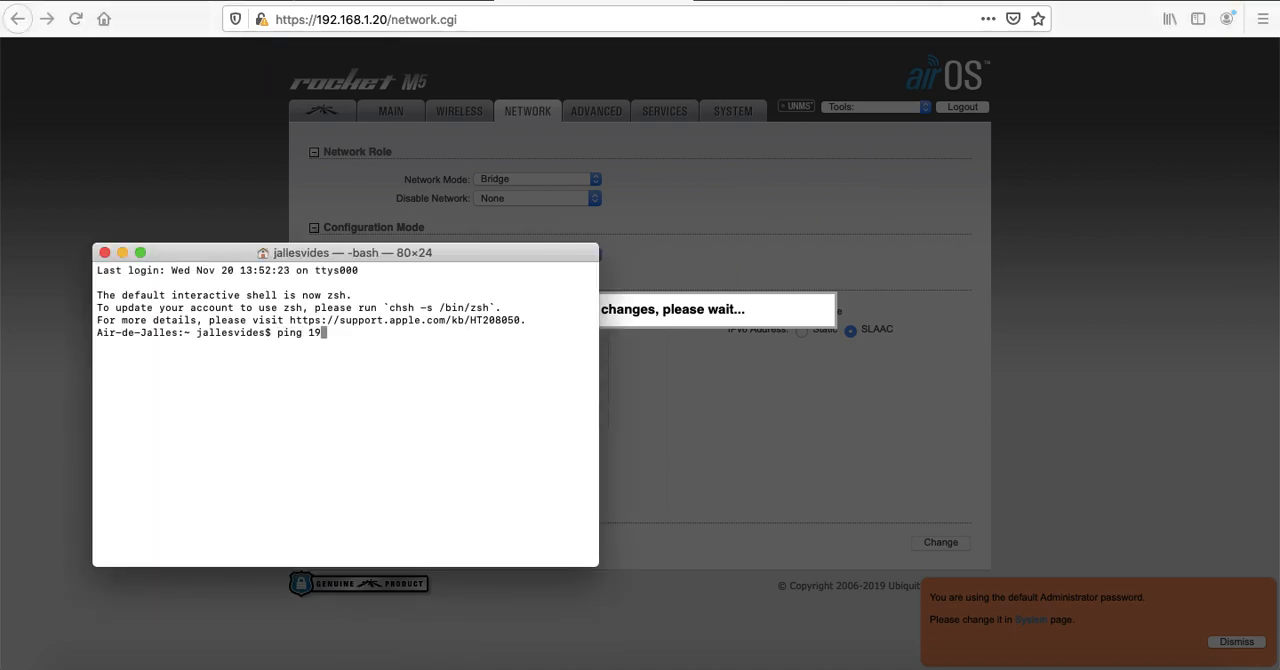
type("2.168.1.21")
key("Return")
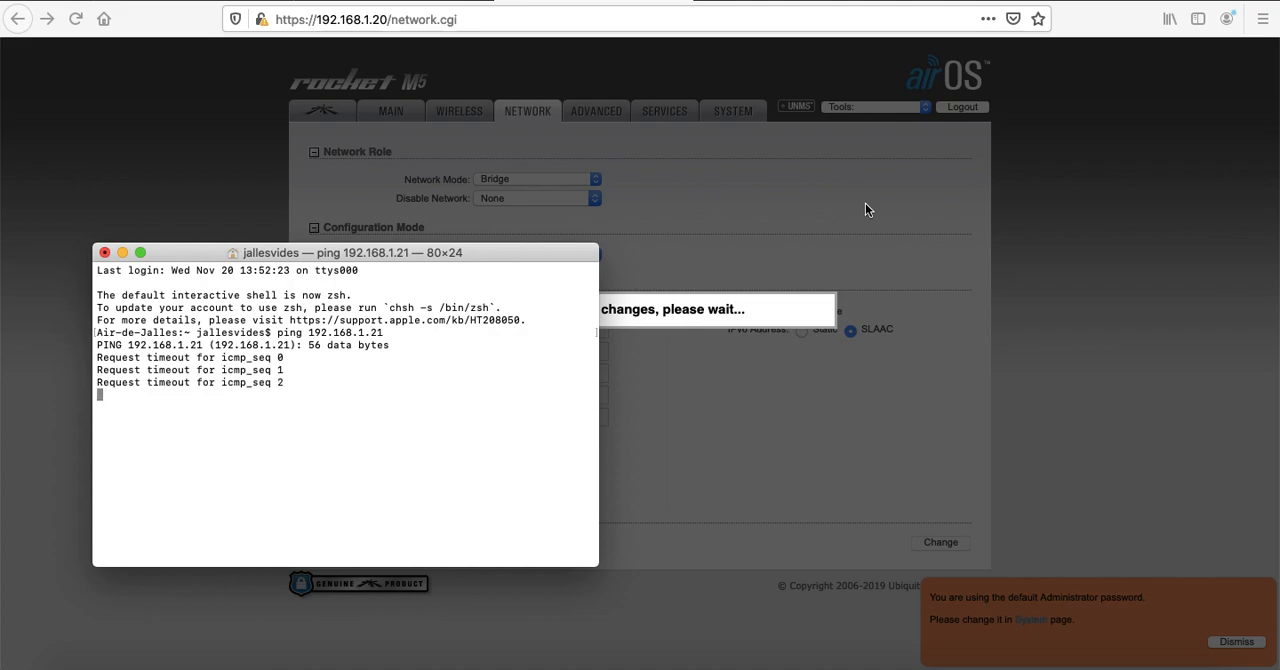
Review the slides on station configuration, antenna alignment and frequency selection, and check the running ping in Terminal
left_click(760, 215)
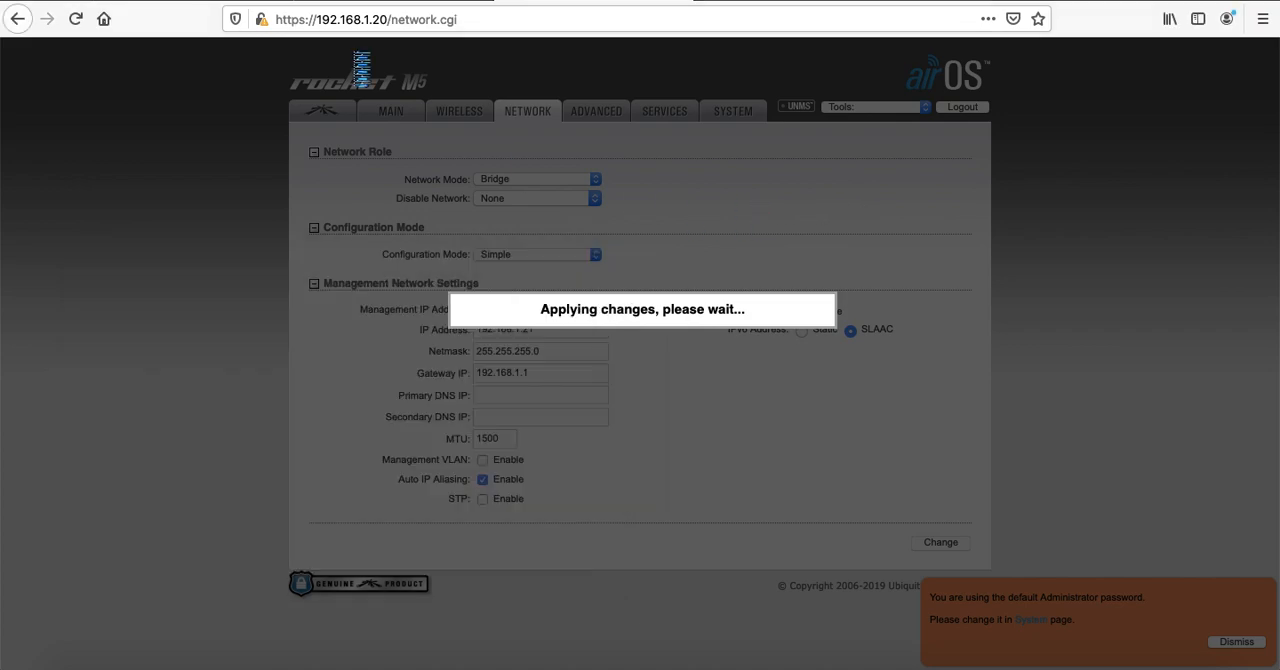
left_click(389, 1)
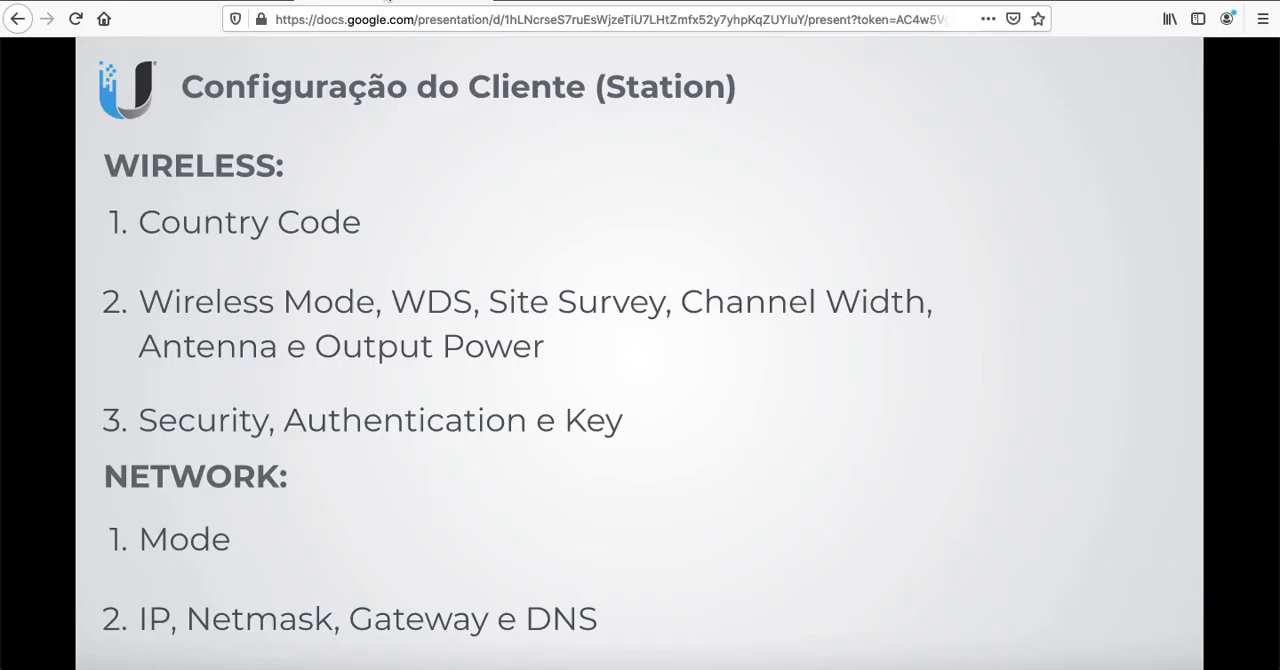
left_click(956, 250)
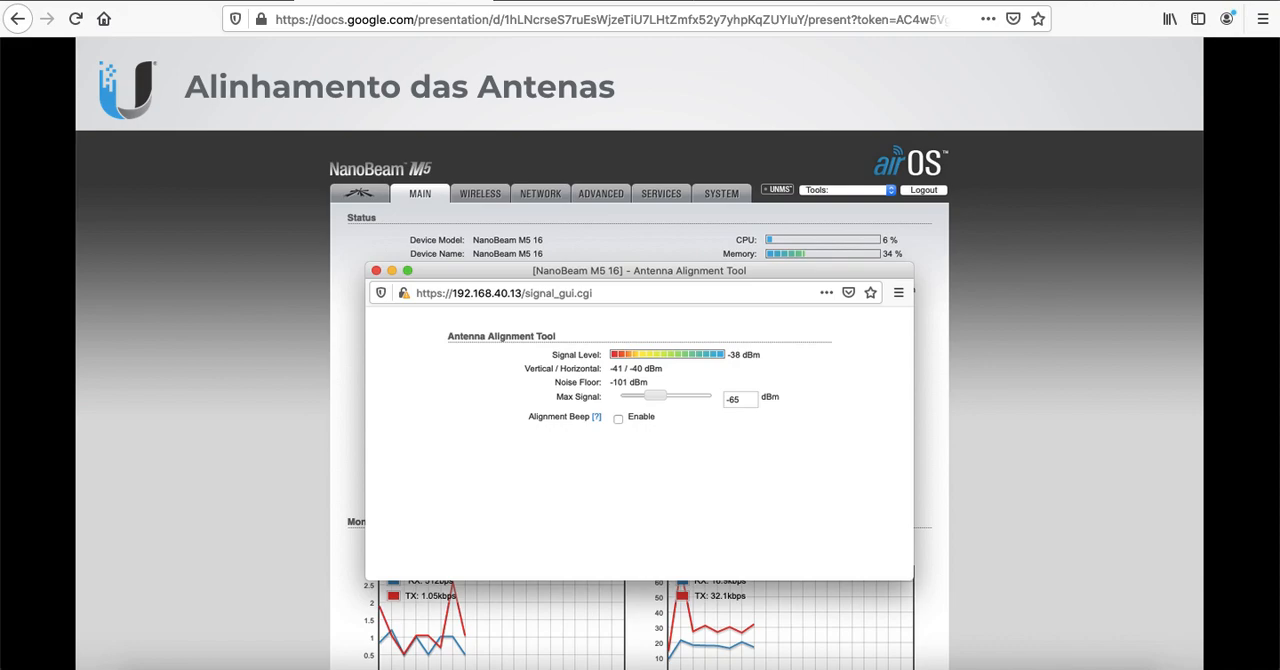
key("Right")
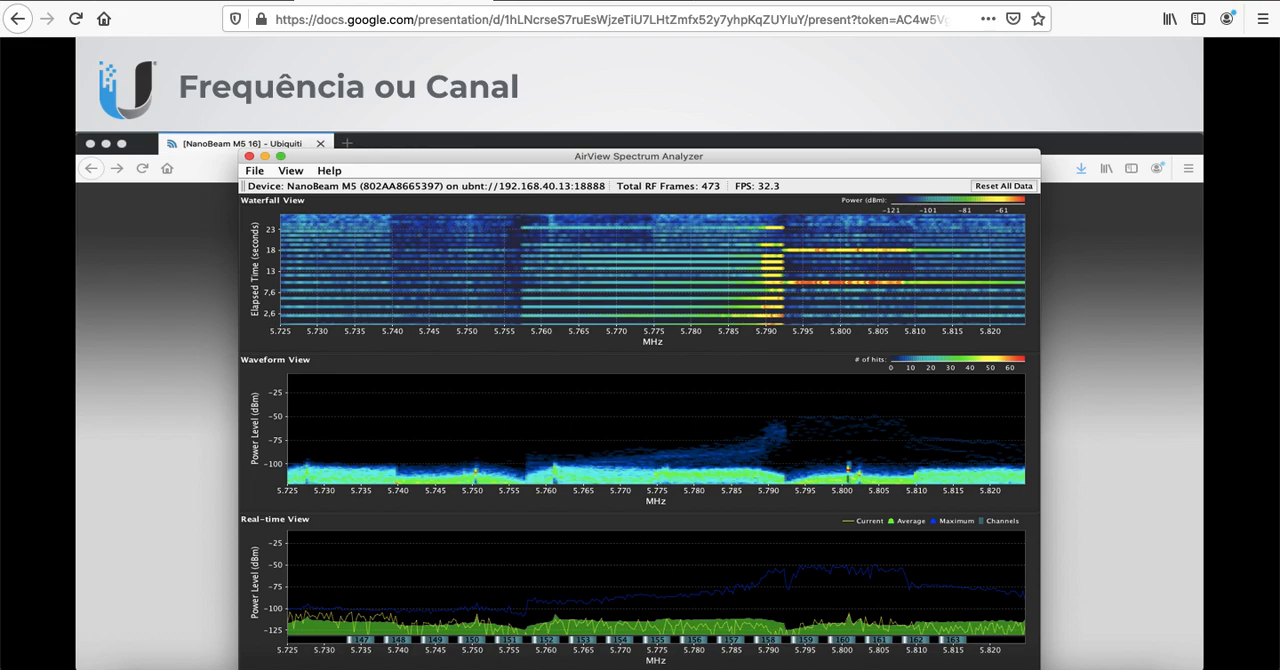
key("Right")
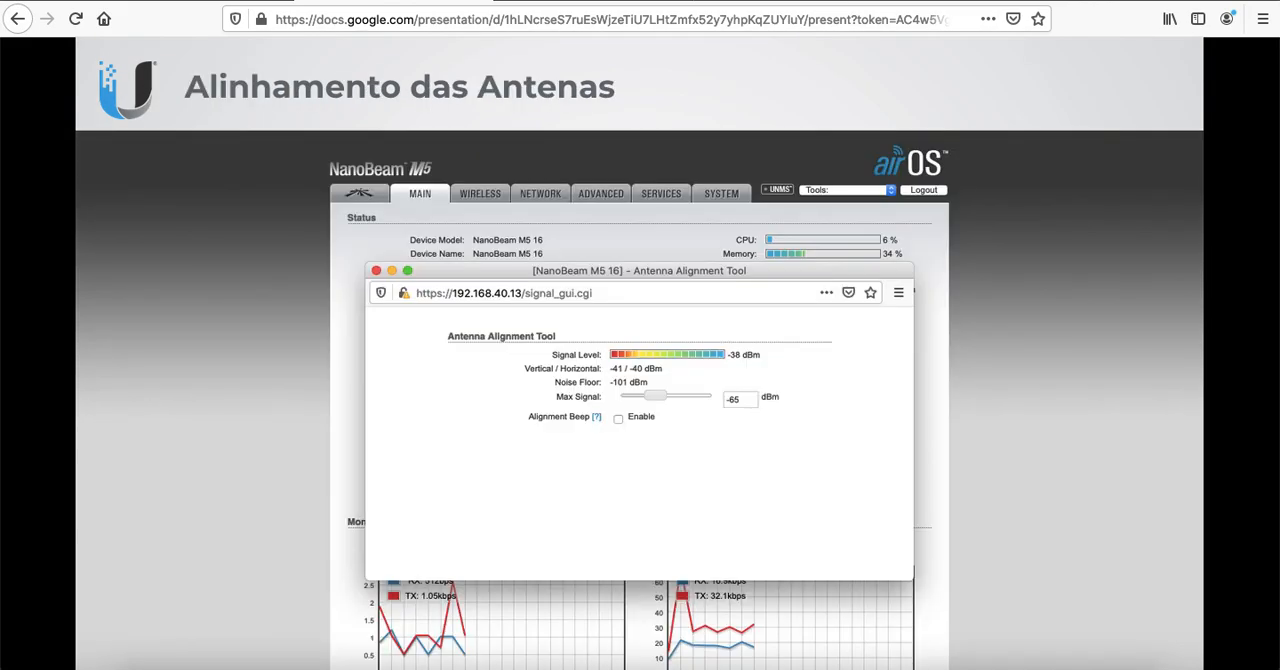
key("Right")
key("super+Tab")
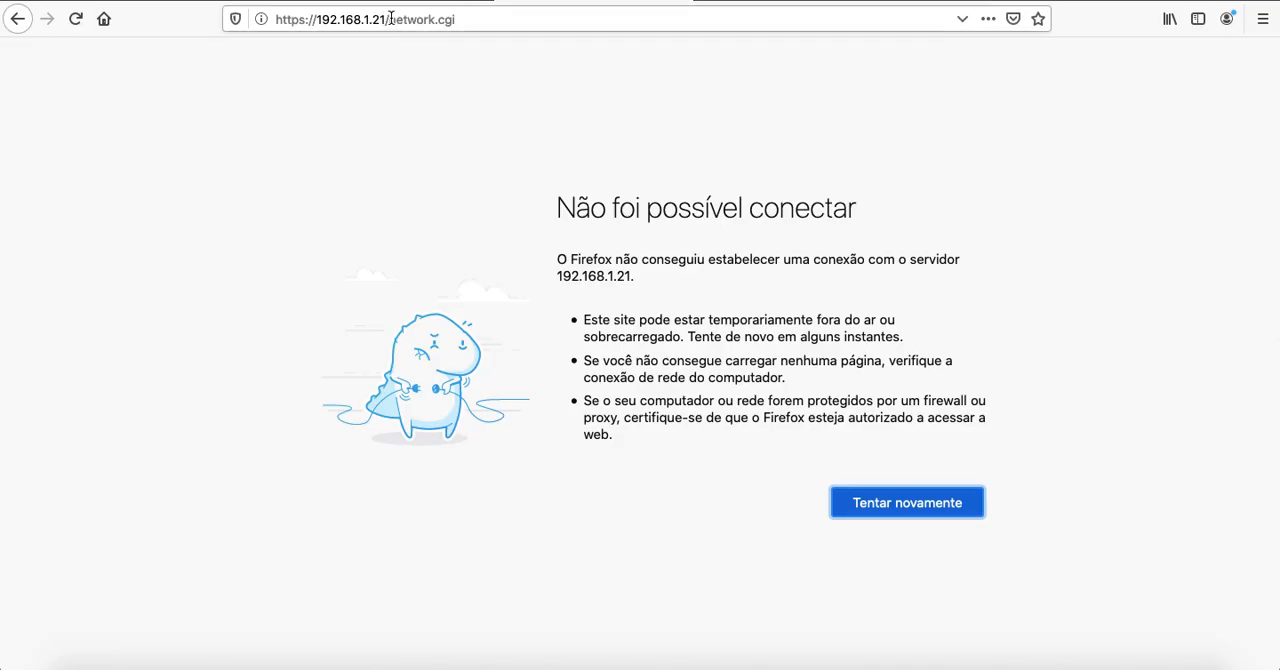
left_click(387, 19)
left_click_drag(387, 19, 857, 28)
key("BackSpace")
key("Return")
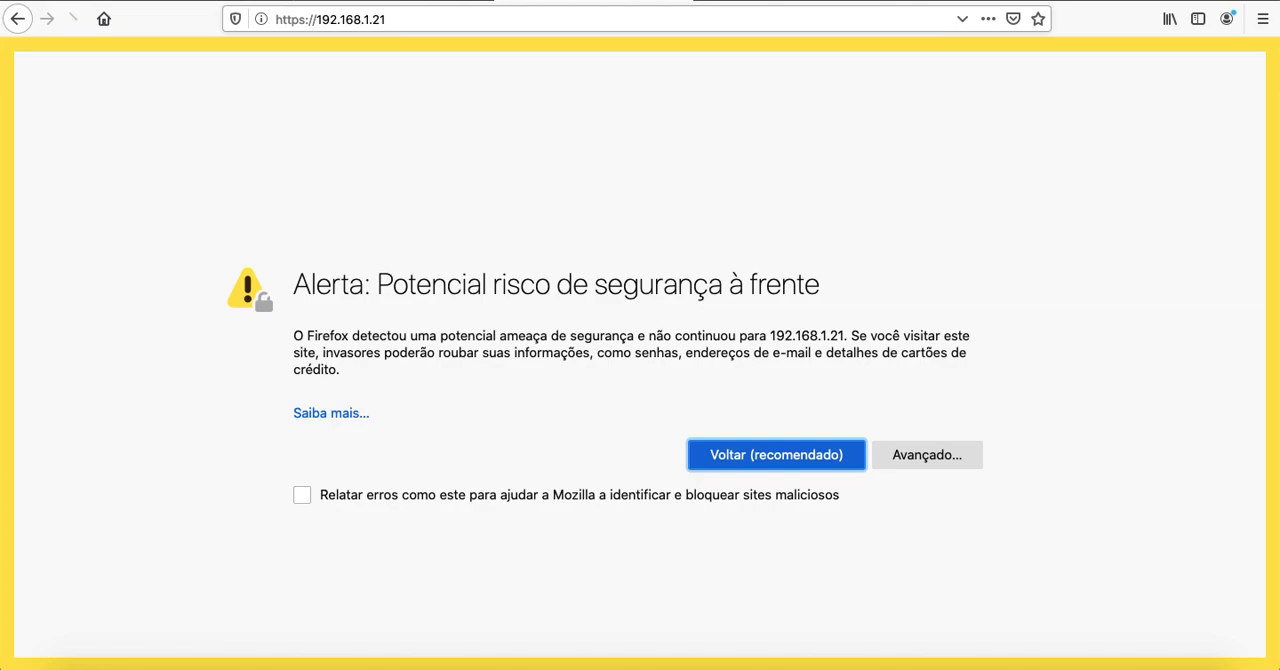
left_click(926, 455)
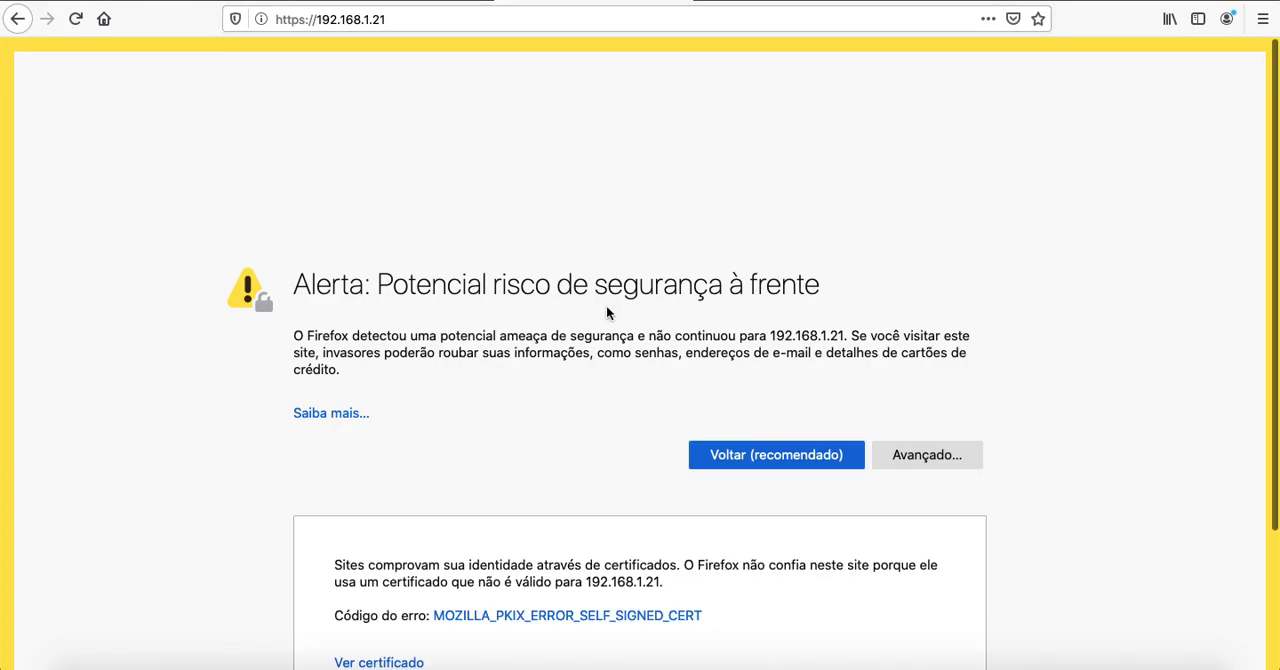
scroll(613, 320, "down", 3)
left_click(829, 550)
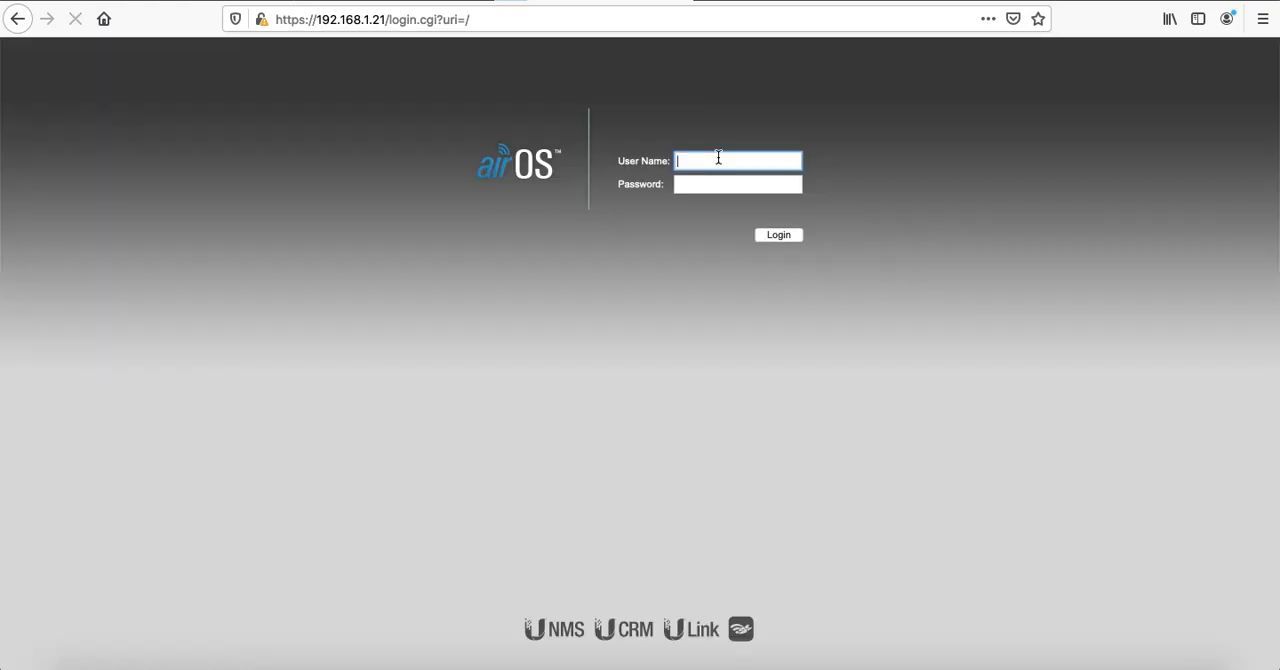
Log in to the radio as ubnt with the account password and set the browser never to save this login
left_click(722, 161)
type("ubnt")
key("Tab")
type("************")
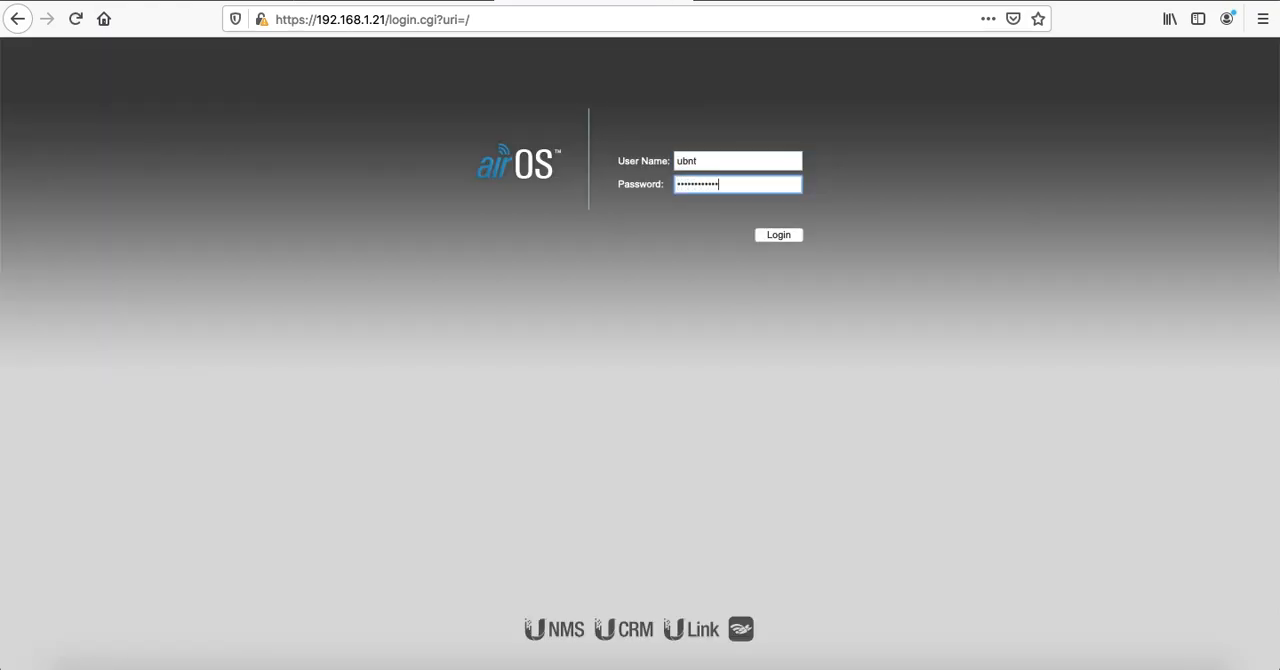
key("Return")
left_click(395, 185)
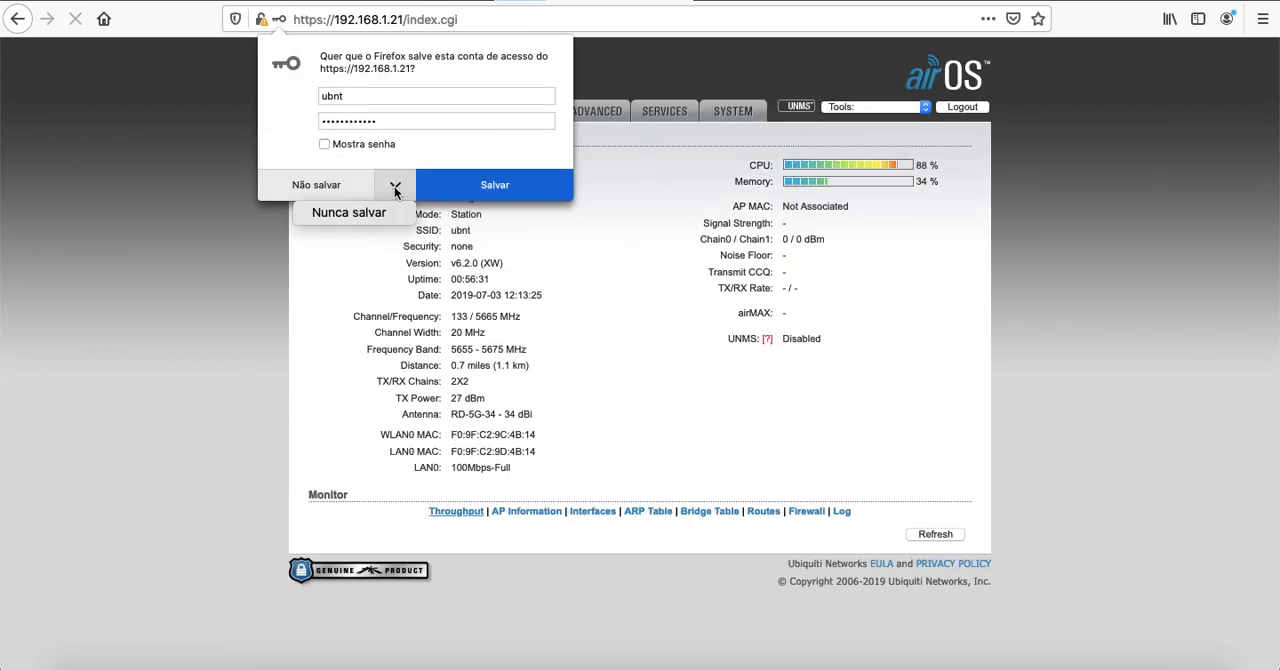
left_click(359, 214)
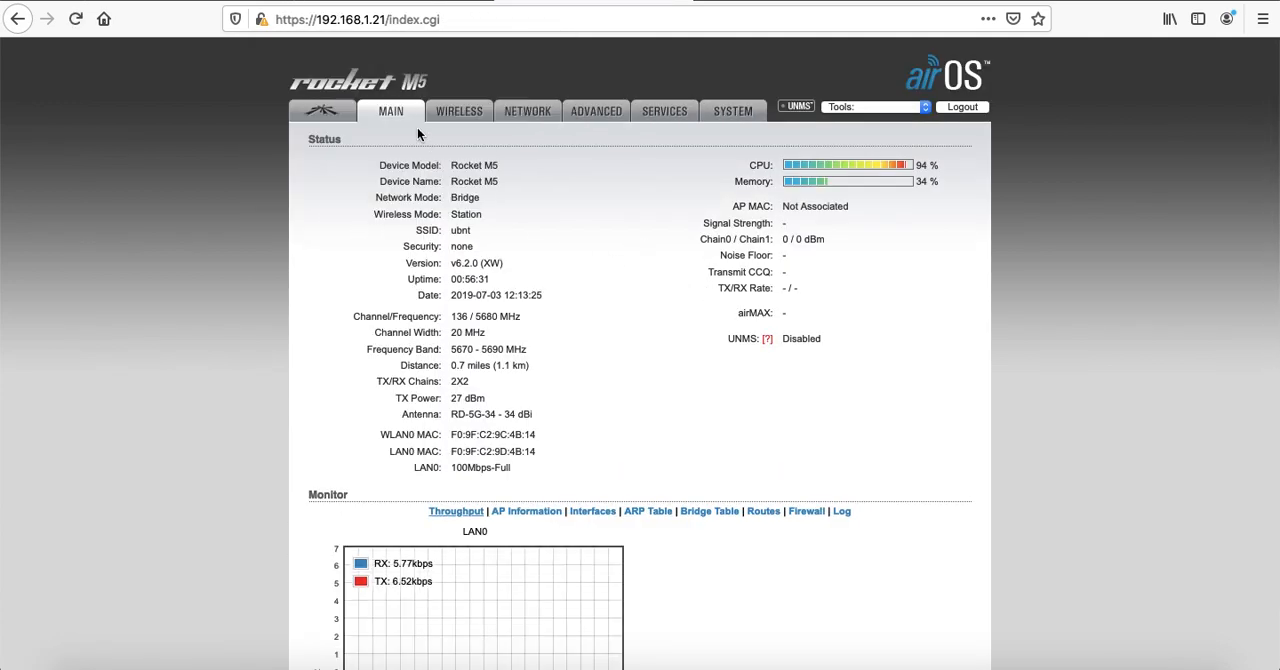
In the Rocket M5's wireless settings, enable WDS and select the ubnt-br network of the NanoBeam M5 16 through the site survey
left_click(460, 118)
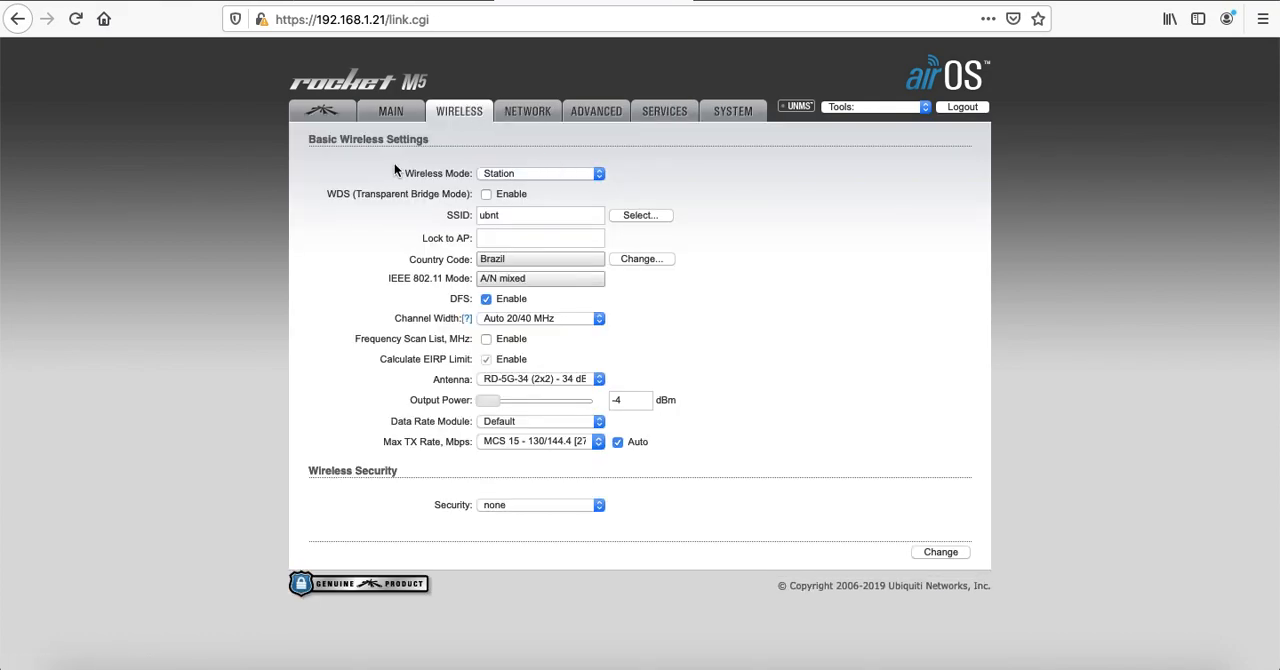
left_click(487, 195)
left_click(628, 216)
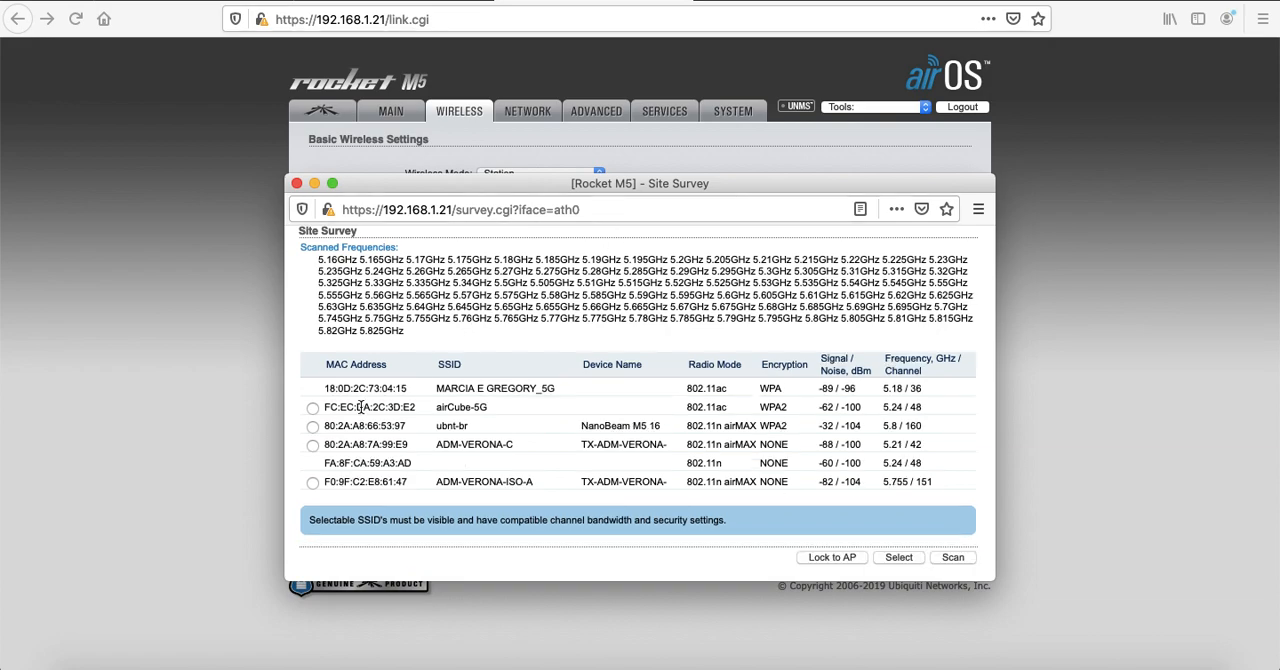
left_click(313, 428)
left_click(902, 558)
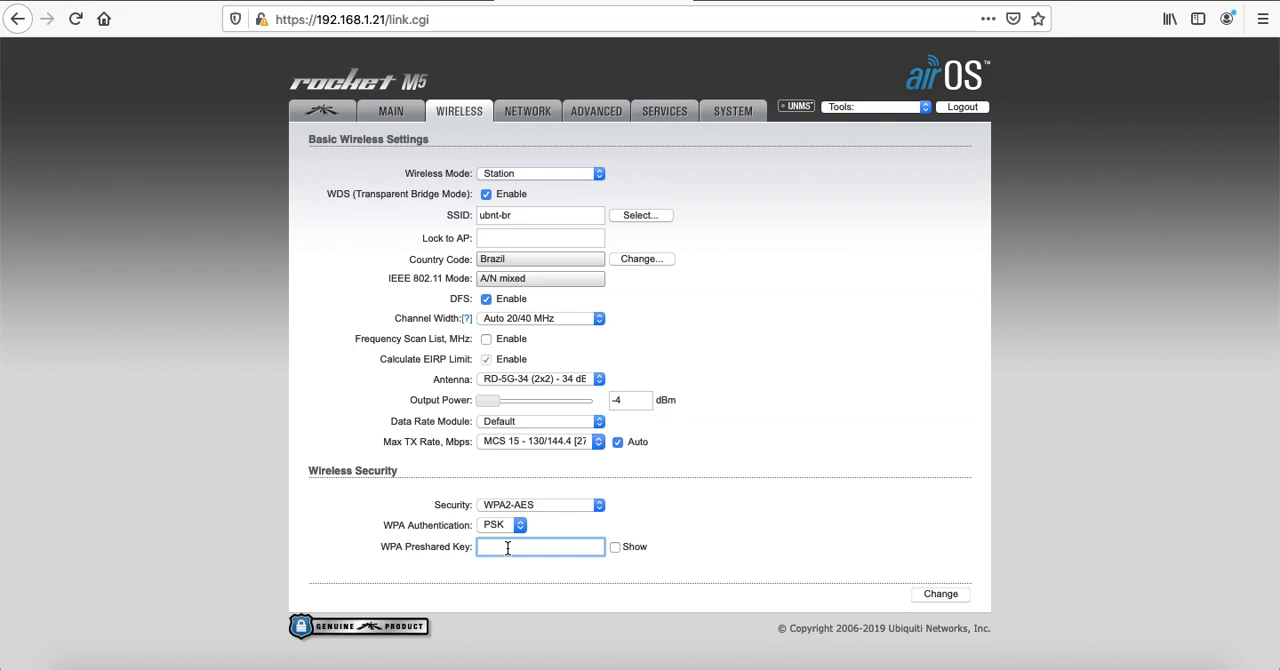
Enter the WPA preshared key for the ubnt-br network and show it in plain text
type("•••••••••")
left_click(616, 547)
Examine the available channel widths, leaving Auto 20/40 MHz selected
left_click(549, 319)
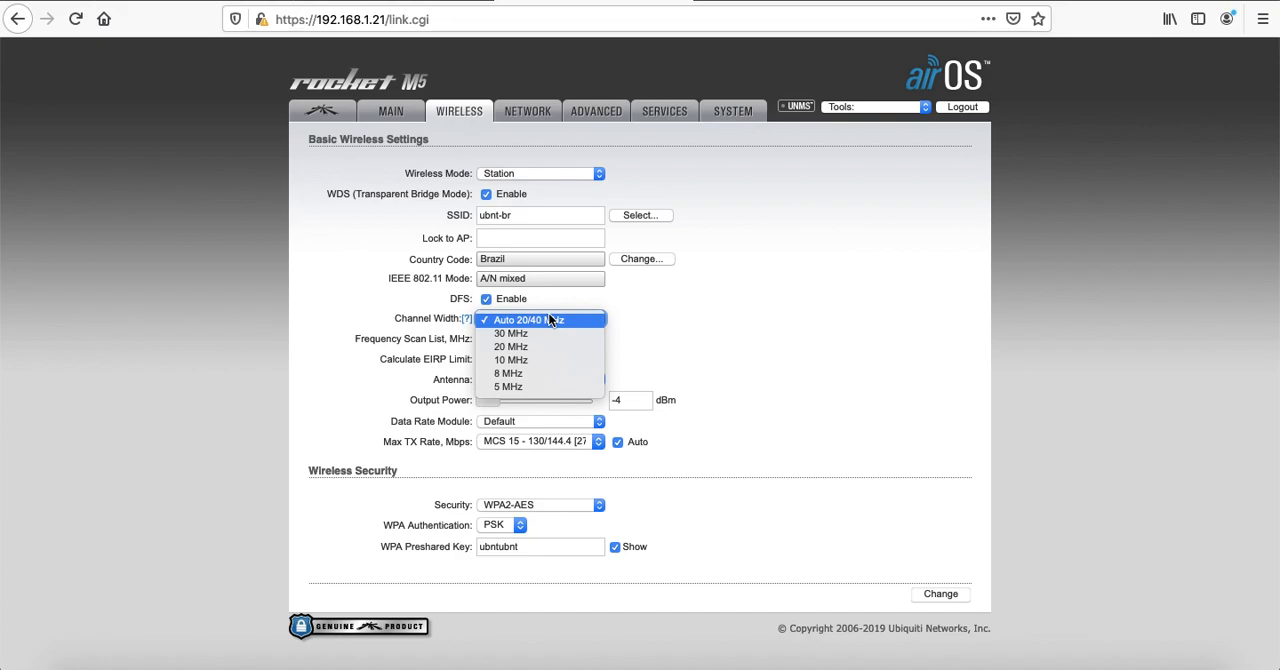
left_click(554, 319)
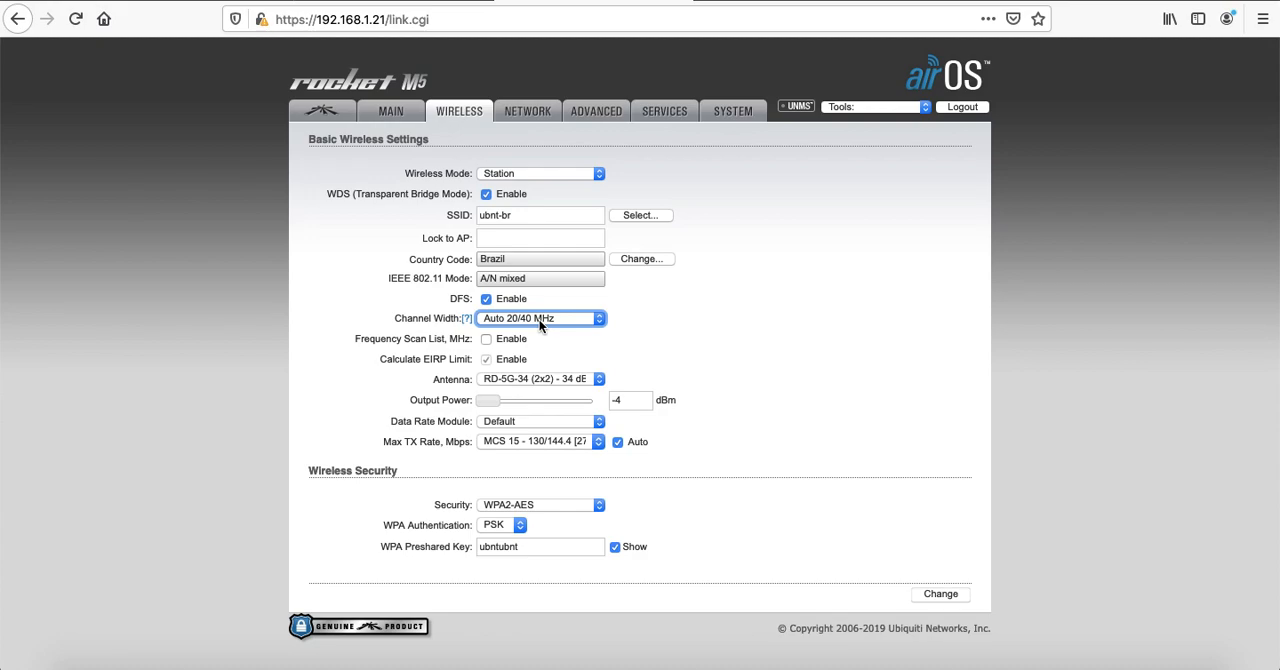
left_click(540, 320)
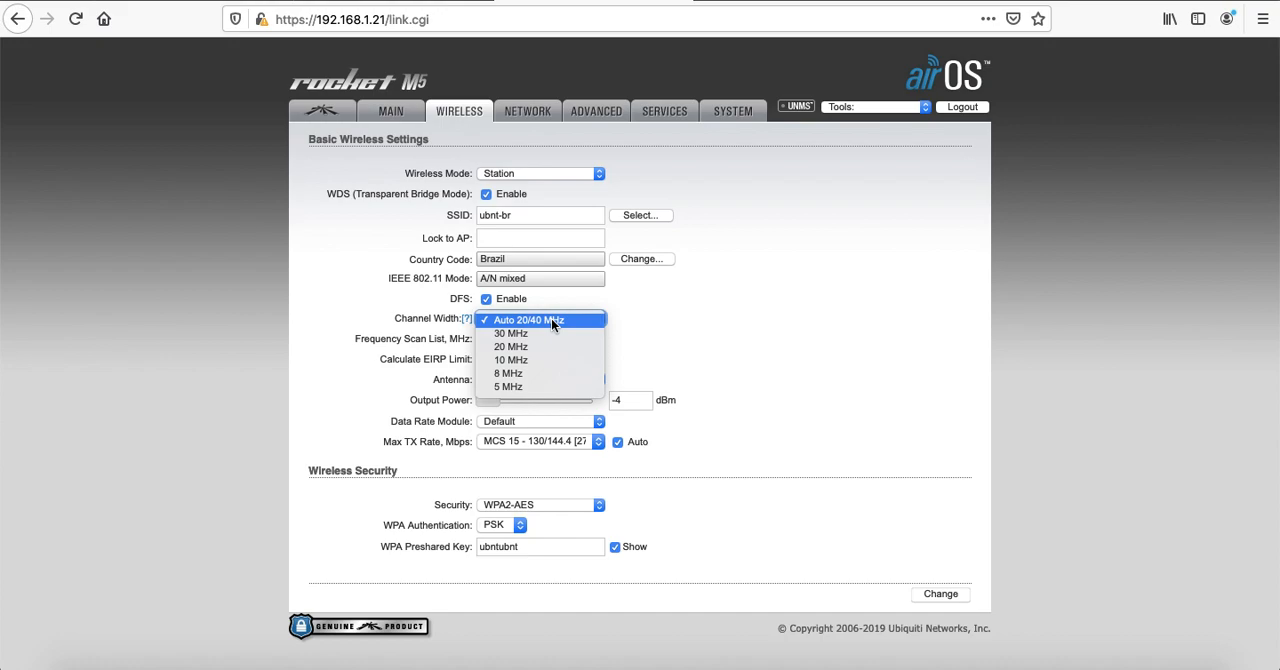
left_click(551, 318)
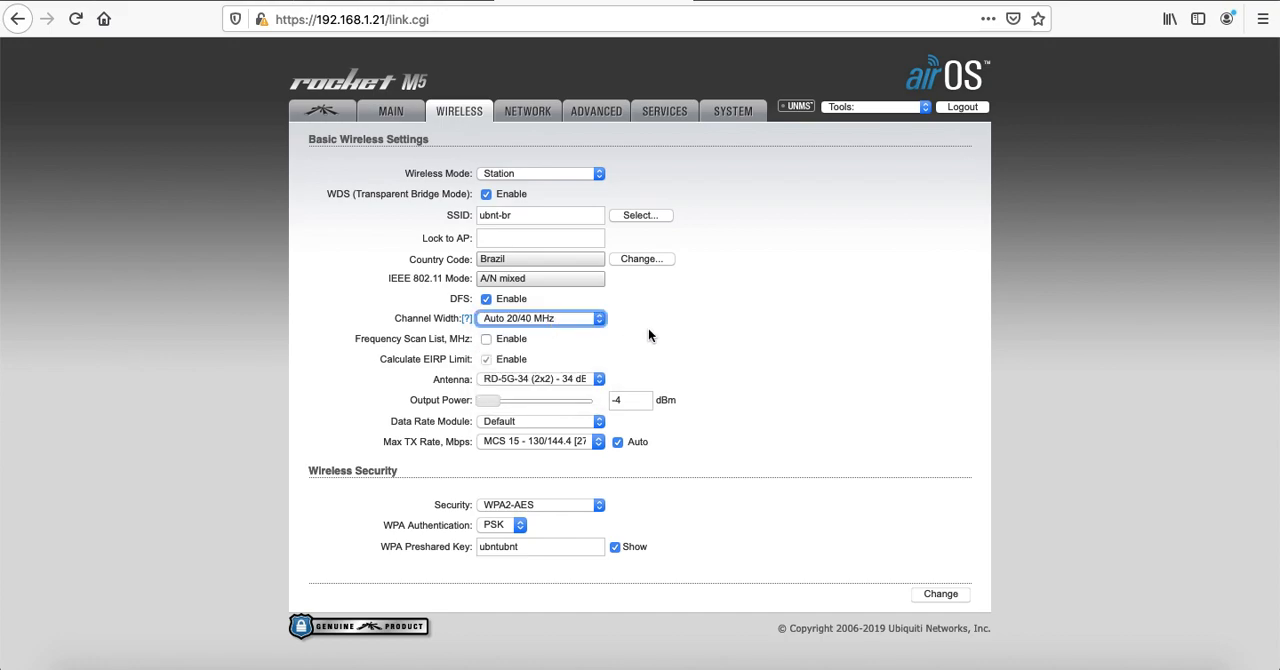
Enable the frequency scan list, look through its selectable frequencies without choosing any, and disable the list again
left_click(487, 339)
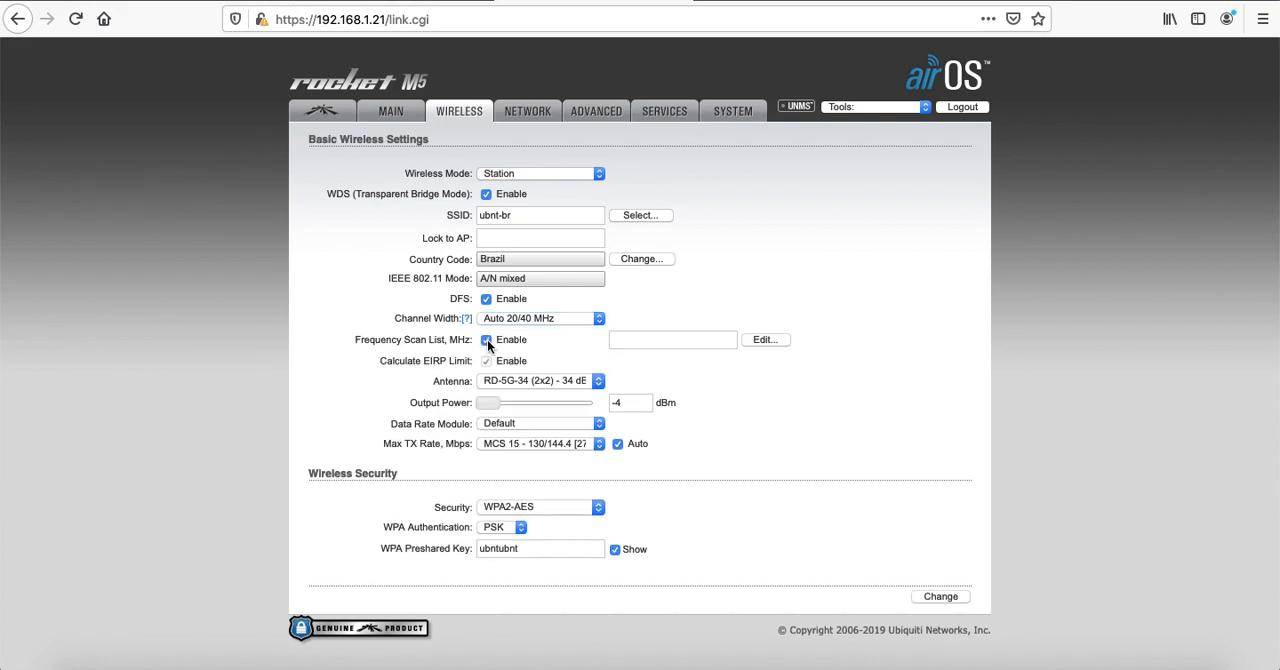
left_click(762, 339)
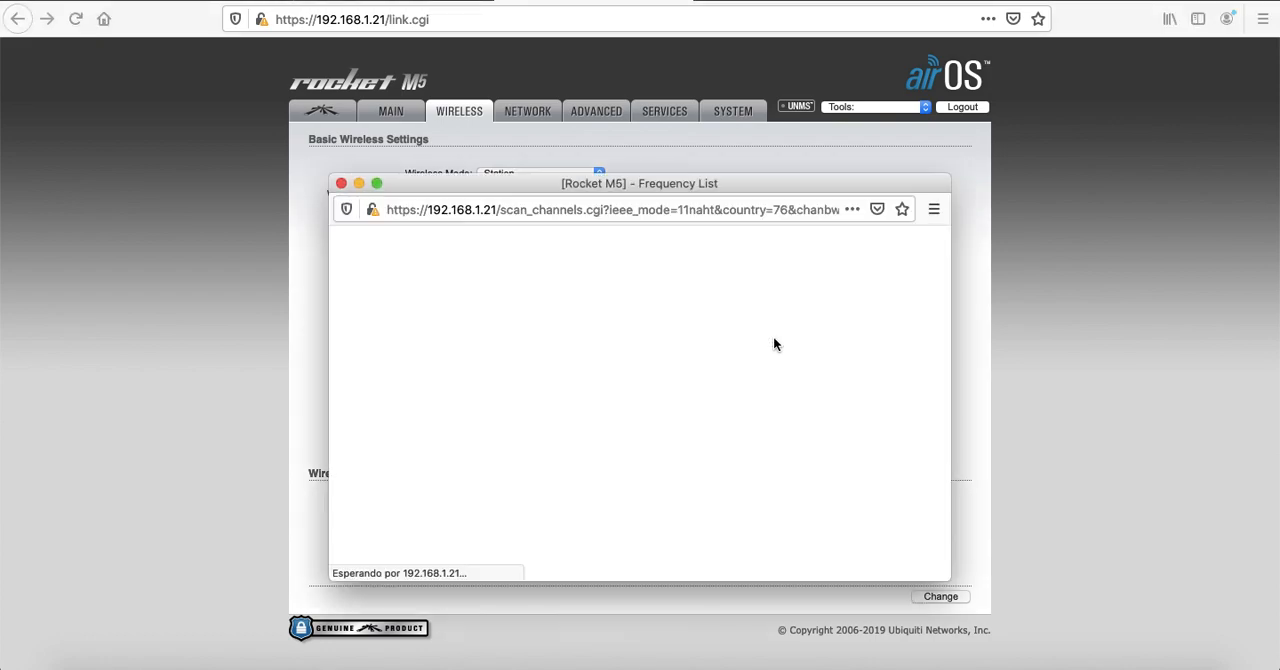
scroll(527, 451, "down", 3)
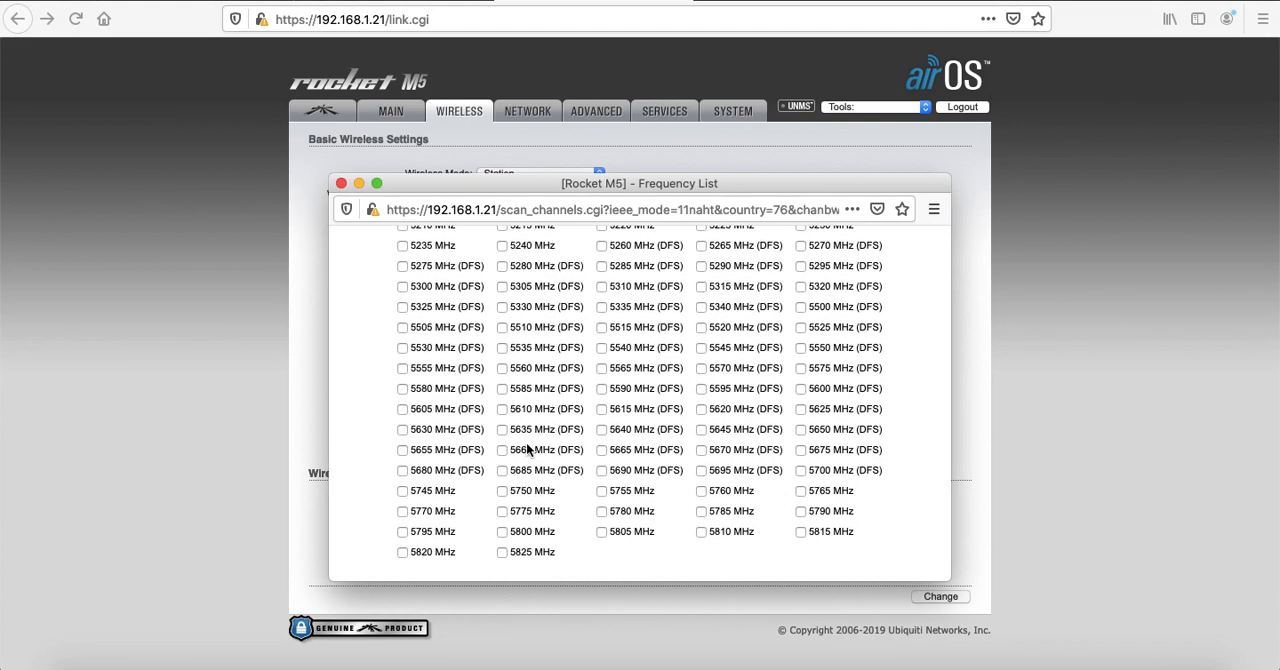
left_click(341, 183)
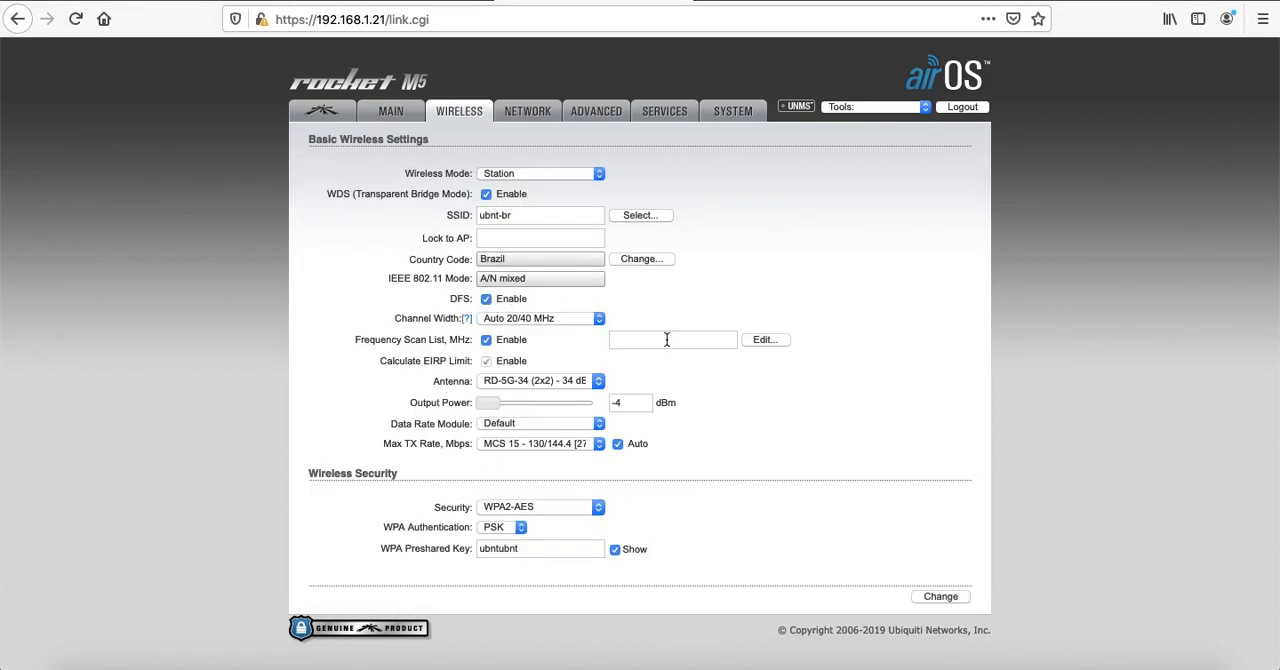
left_click(486, 340)
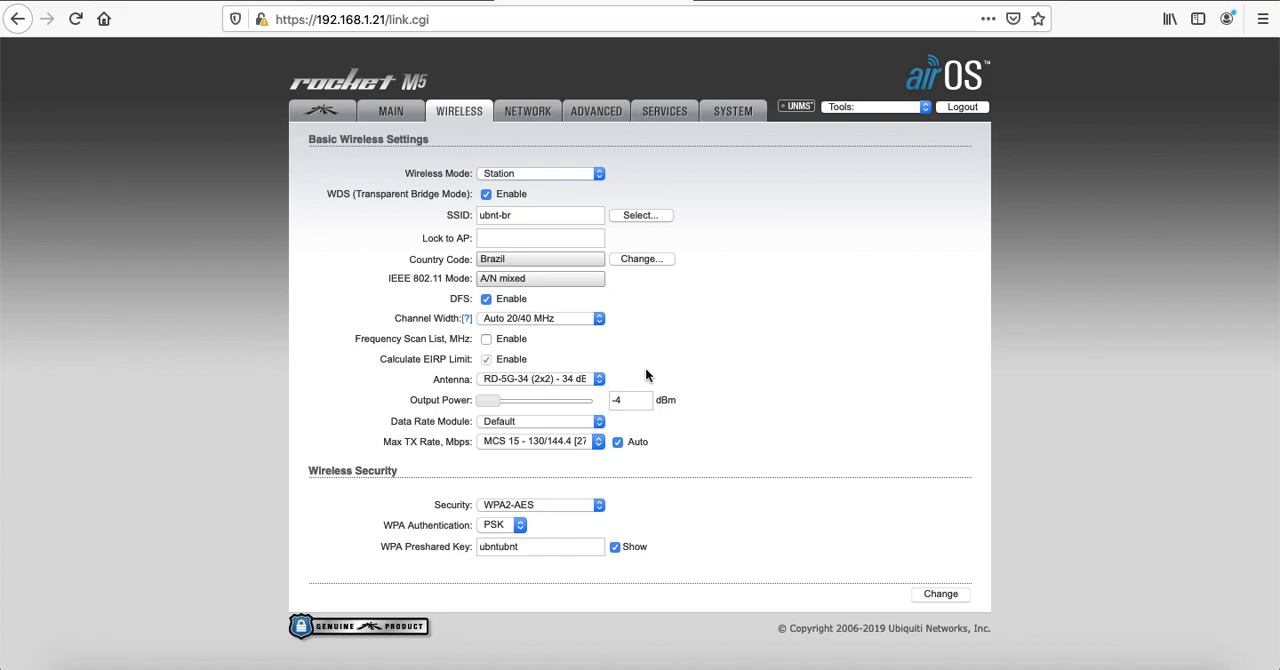
Review the antenna models, keep RD-5G-34 (2x2) - 34 dBi selected, and submit and apply the station's wireless changes
left_click(576, 378)
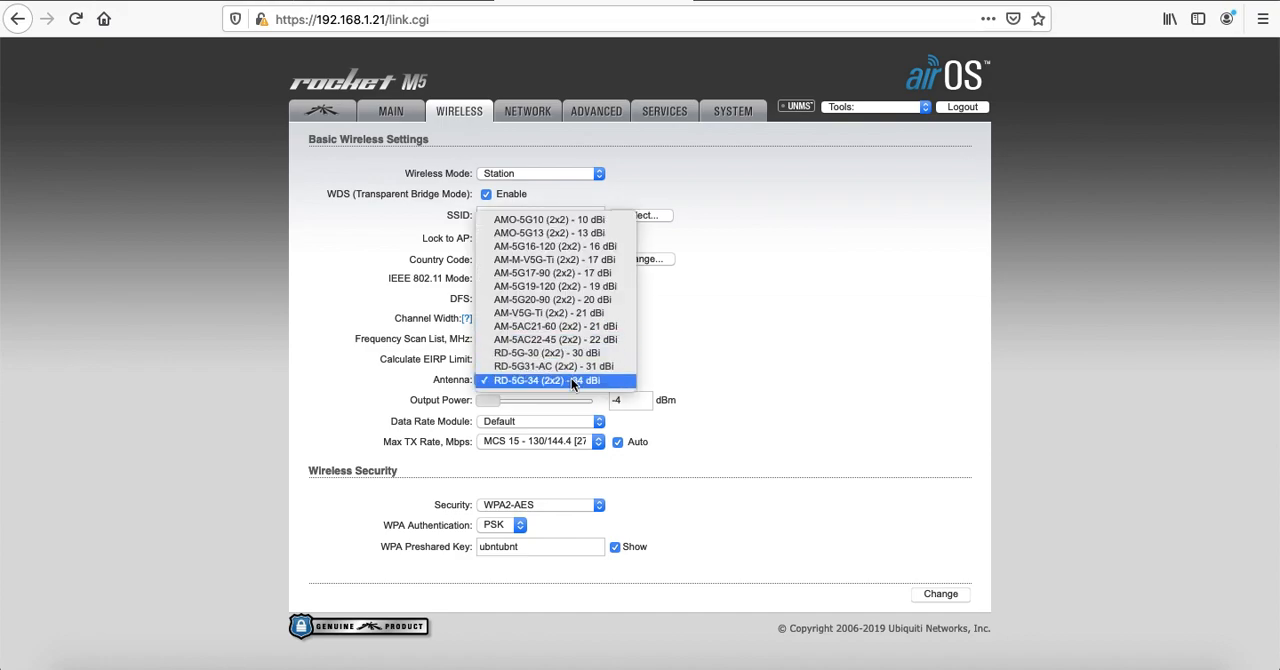
left_click(574, 380)
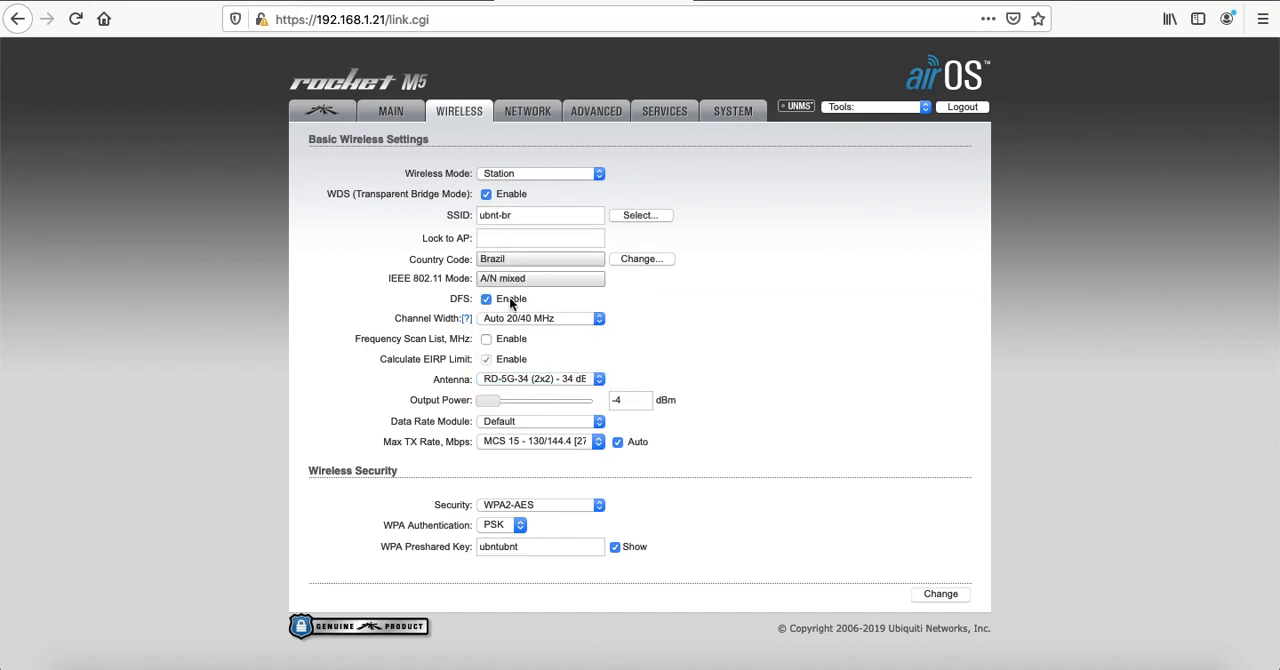
left_click(550, 378)
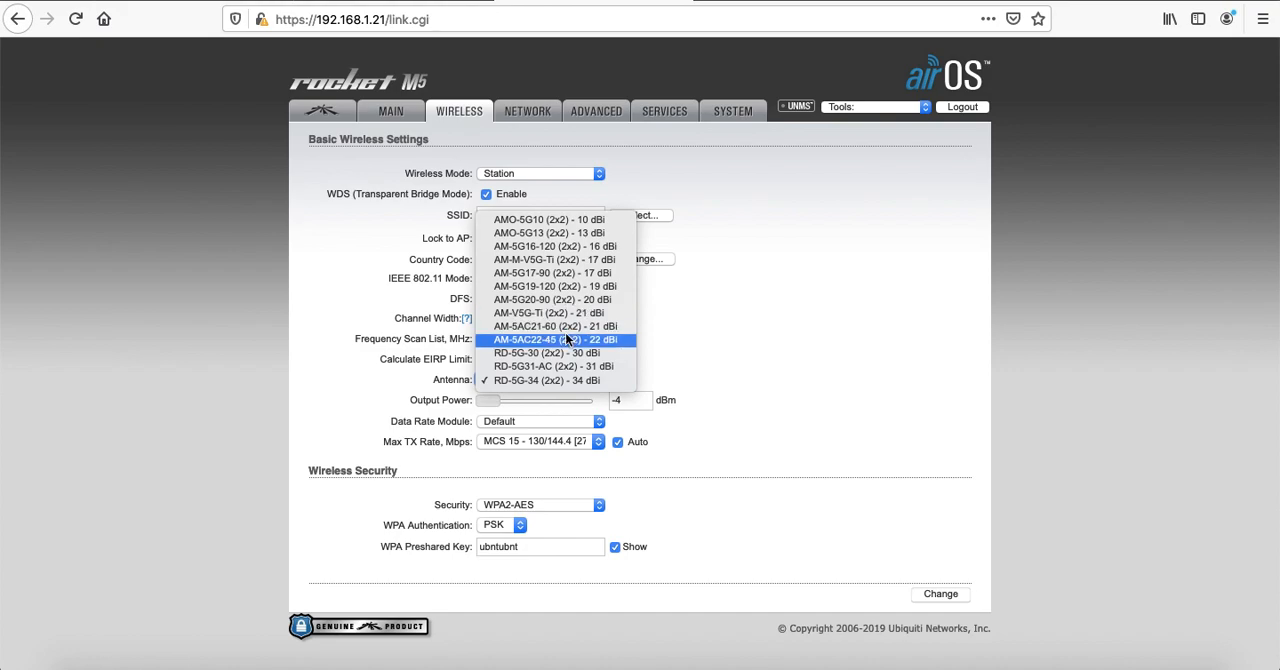
left_click(555, 380)
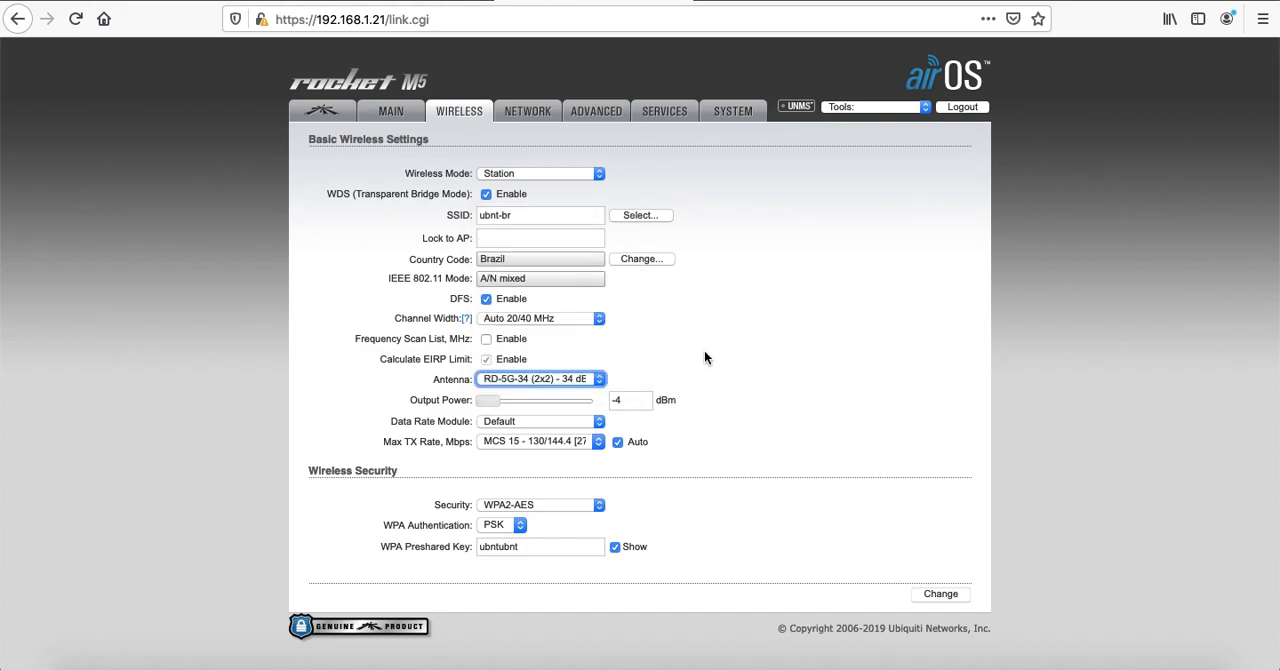
left_click(561, 377)
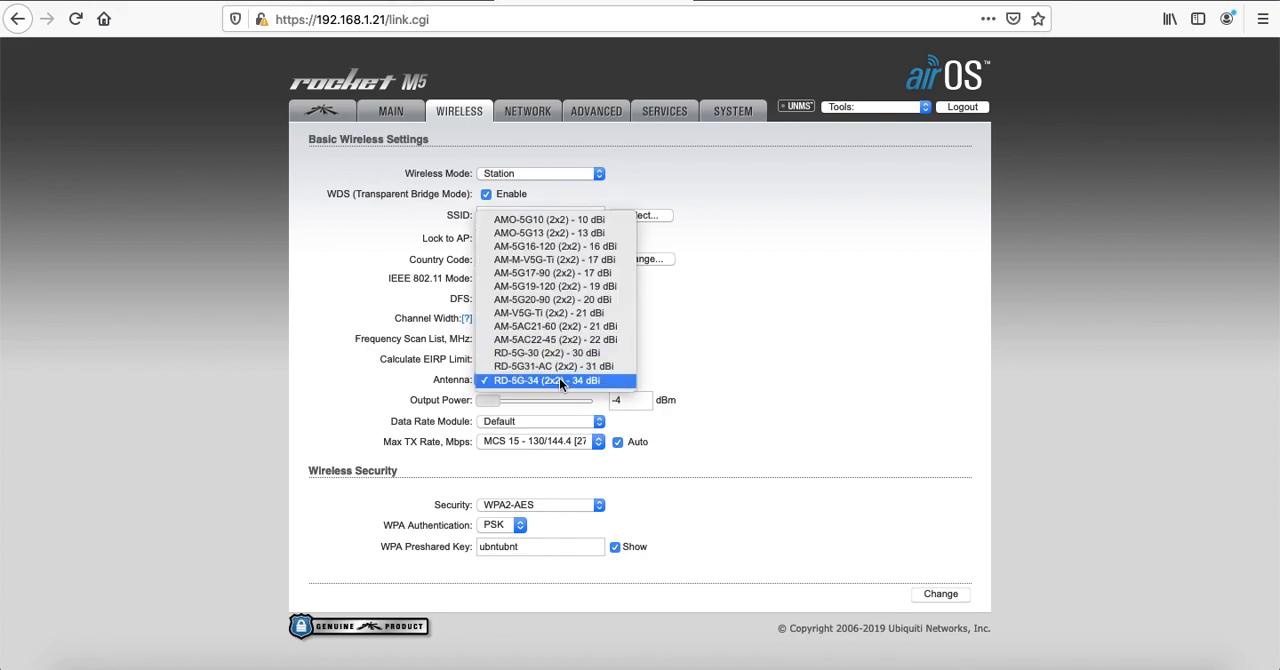
left_click(559, 380)
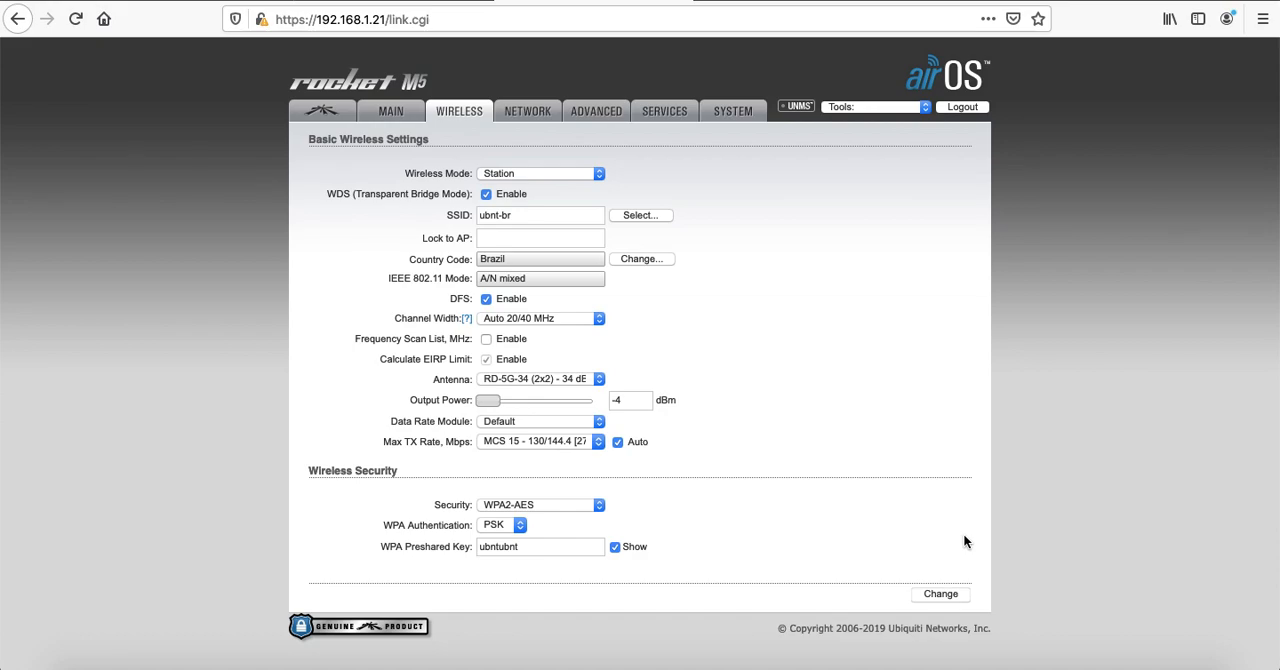
left_click(941, 595)
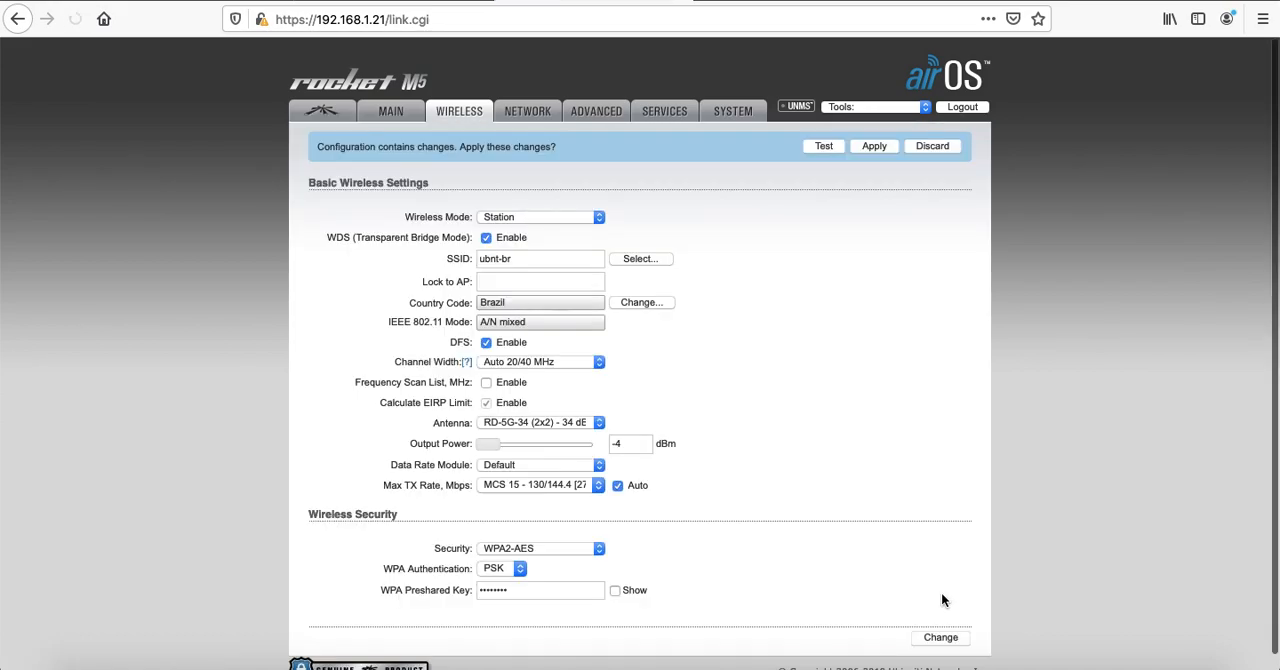
left_click(872, 147)
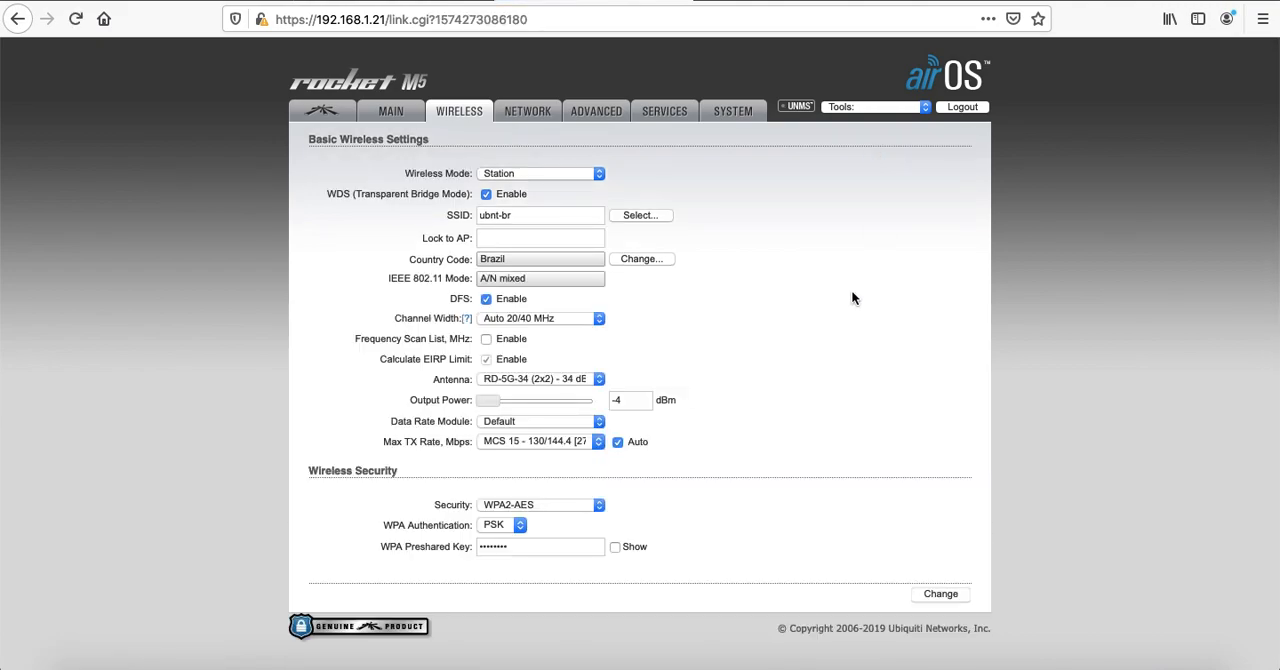
Switch to Terminal, stop the running ping, and ping 192.168.1.20 to test the link to the access point
key("super+Tab")
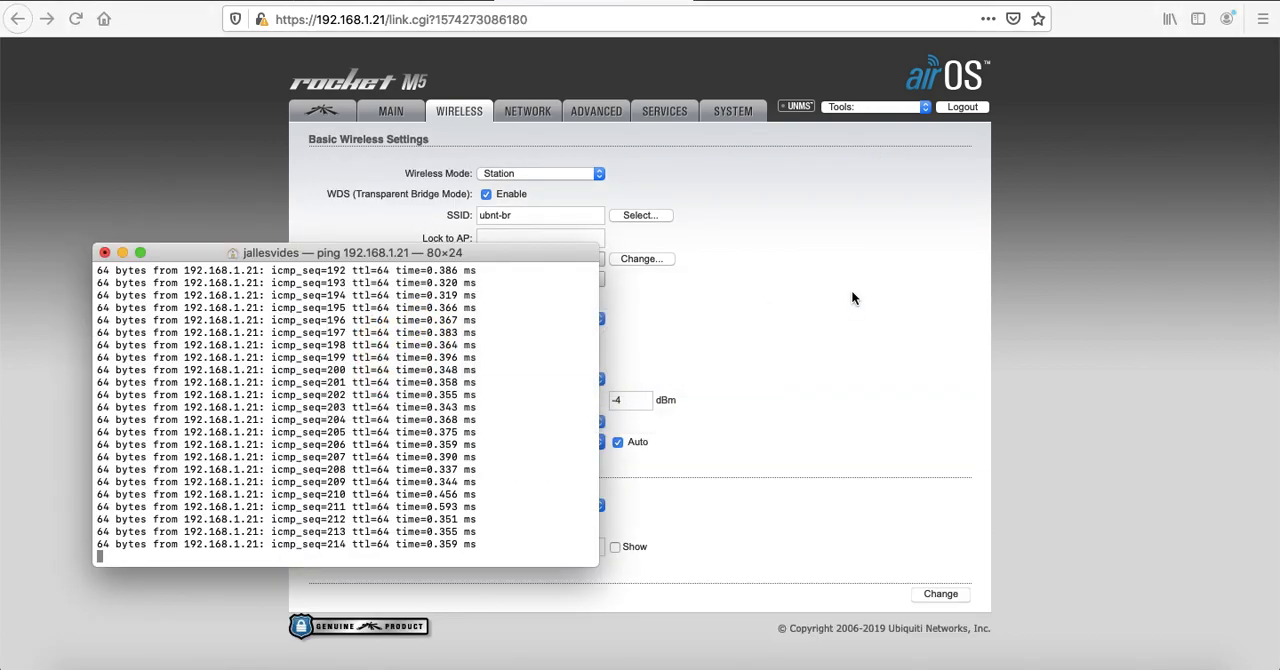
key("ctrl+c")
key("Up")
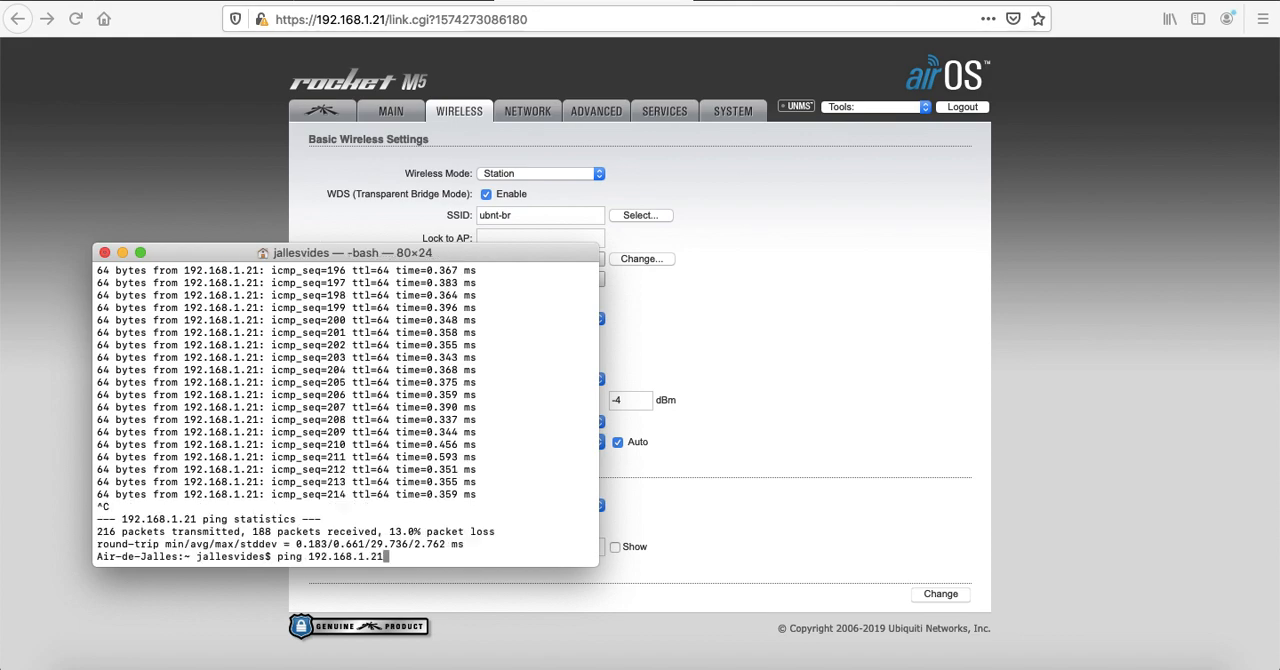
key("BackSpace")
type("0")
key("Return")
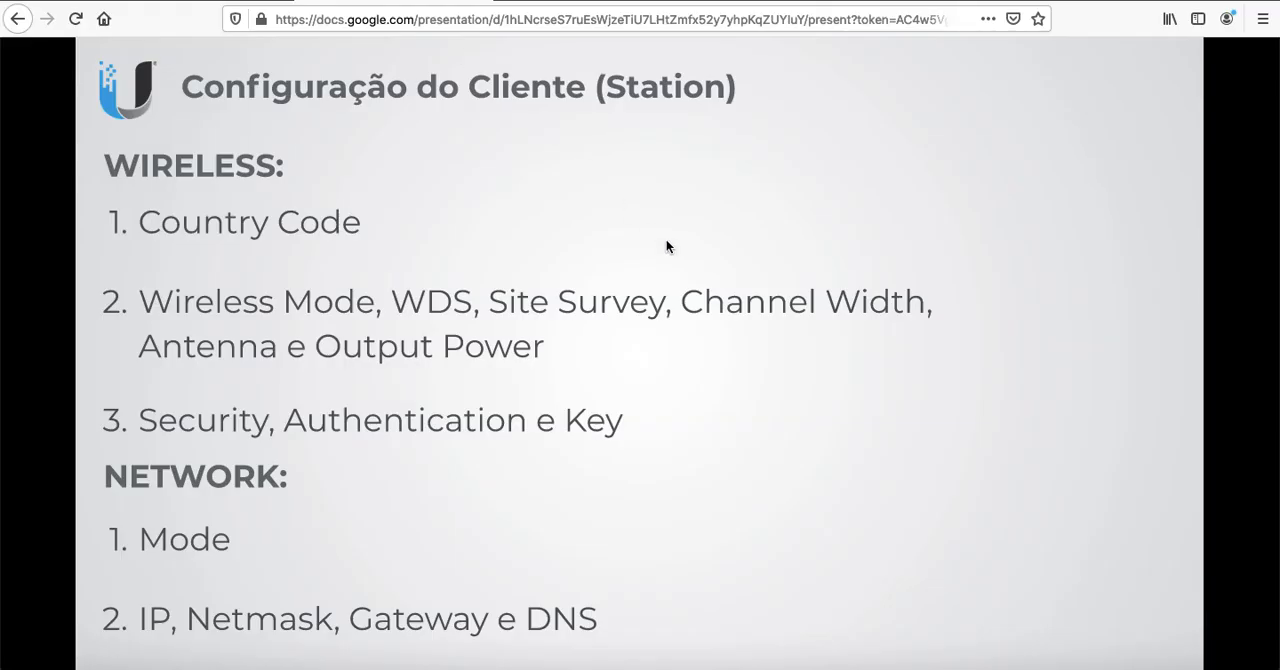
Review the slides on station configuration, antenna alignment and frequency or channel
key("Right")
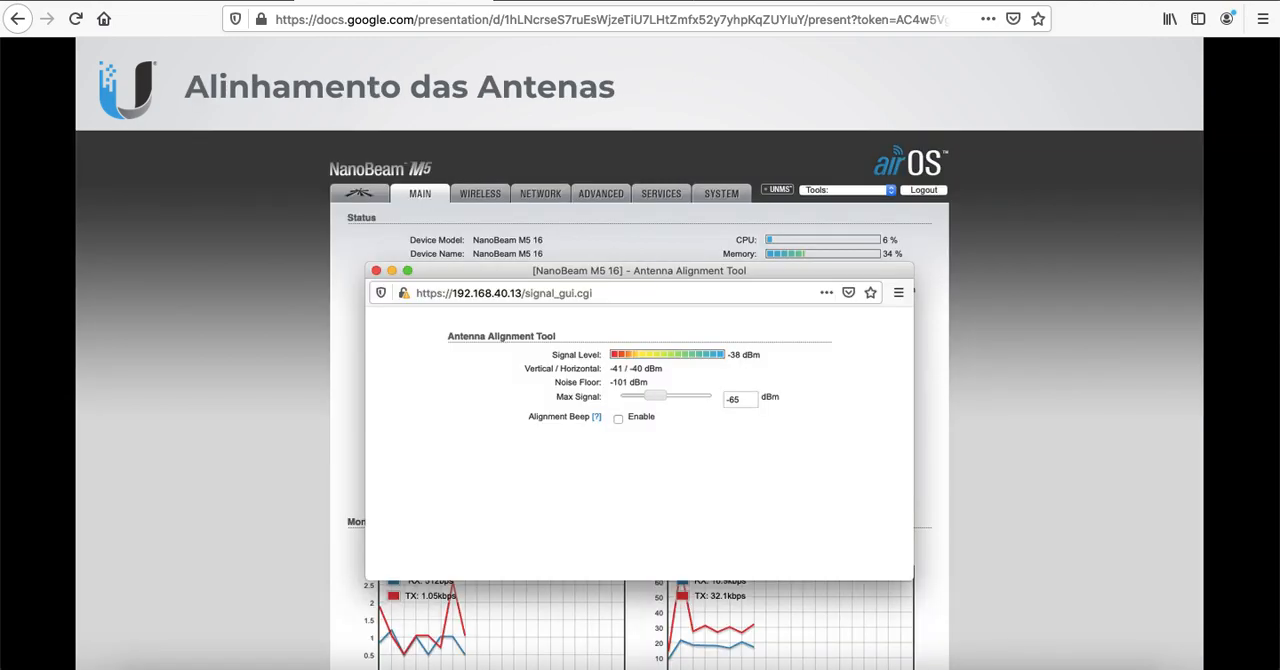
key("Right")
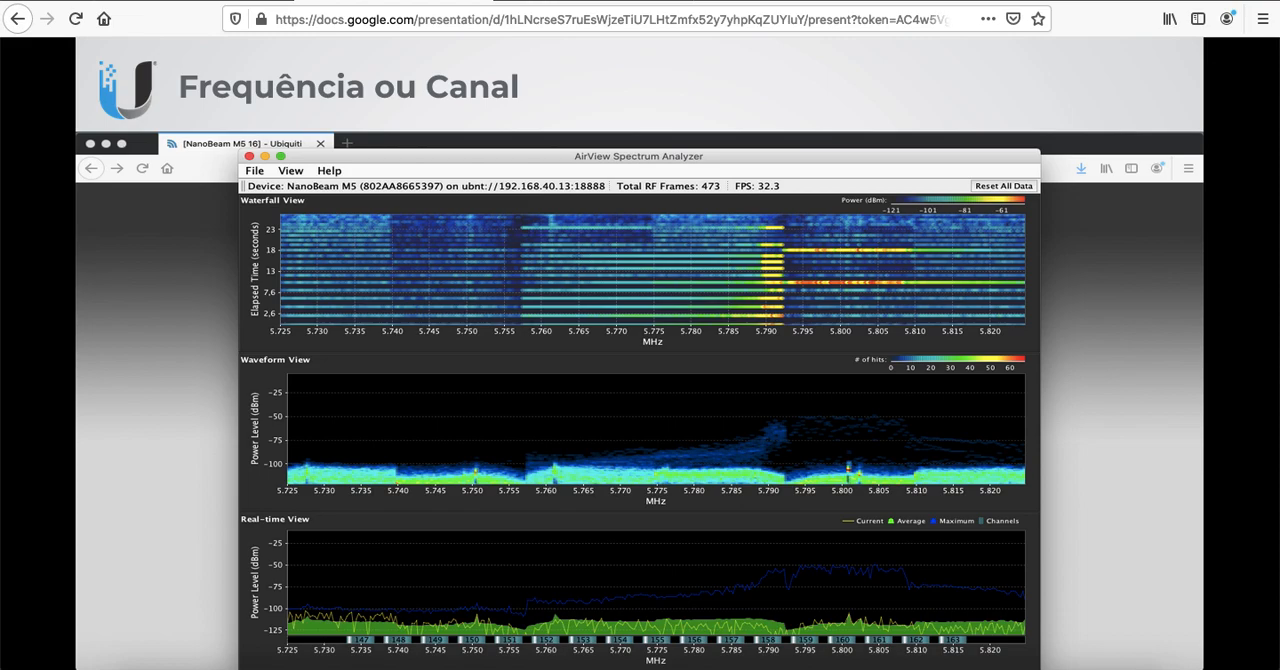
key("Left")
key("Left")
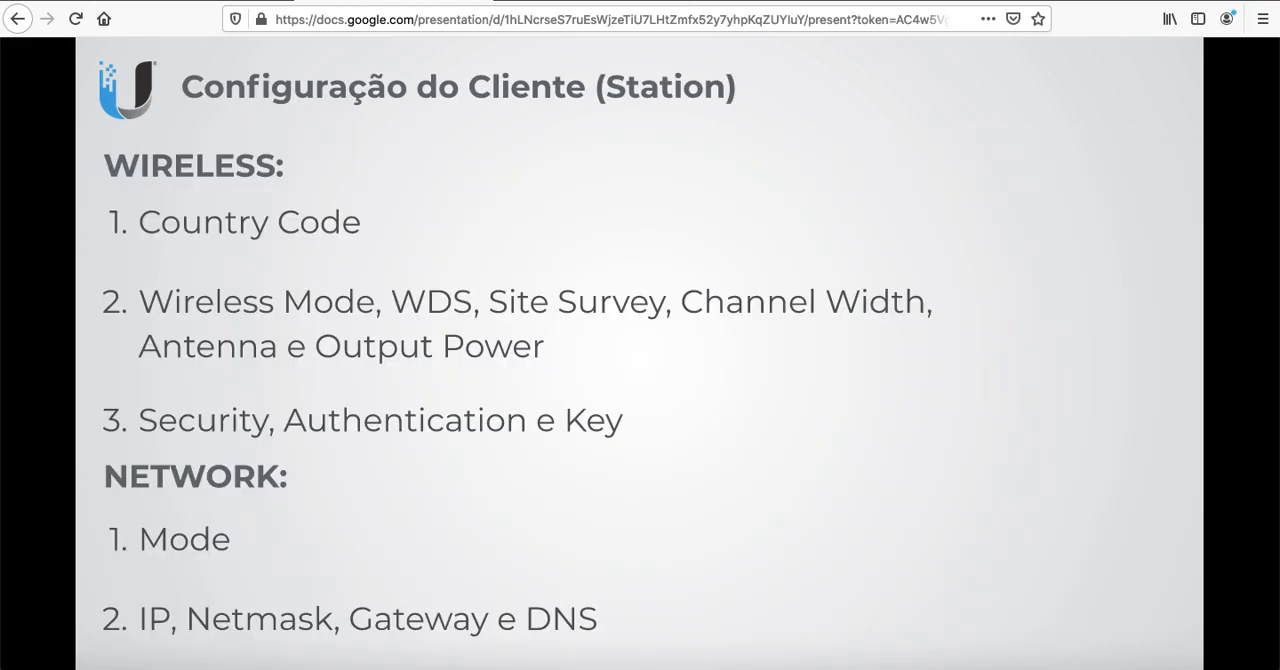
key("Right")
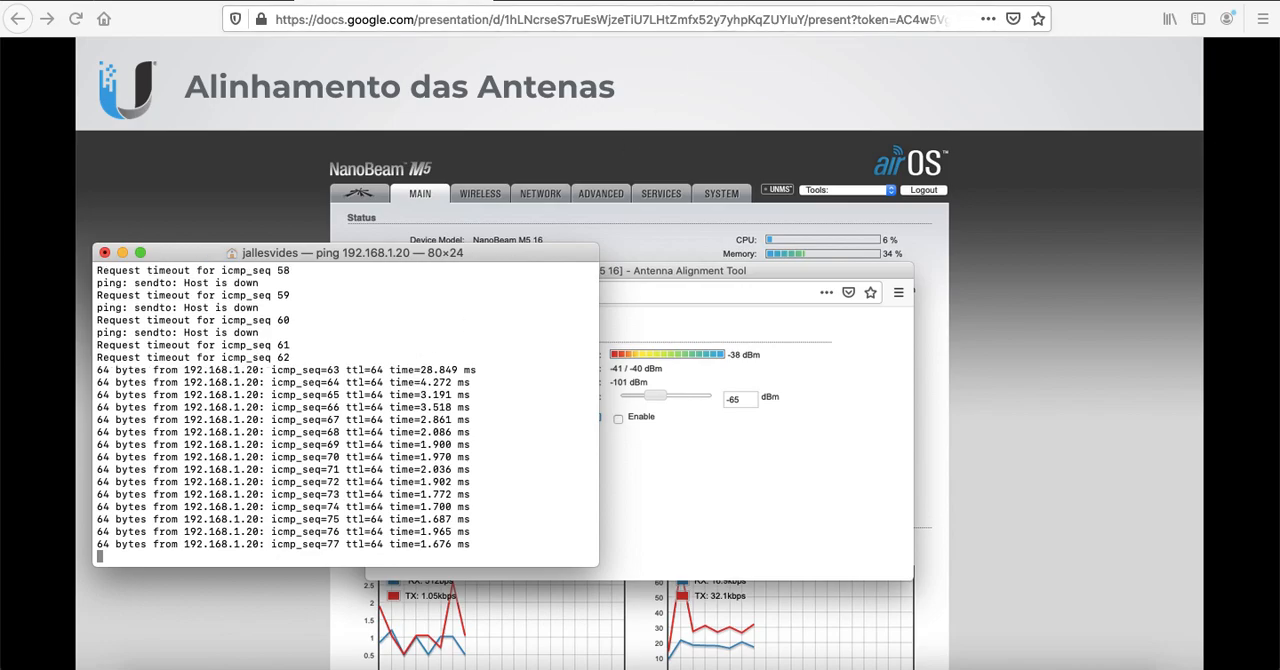
Open 192.168.1.20 in a new browser tab and accept the risk of its self-signed certificate
key("super+t")
type("192.168.1.20/")
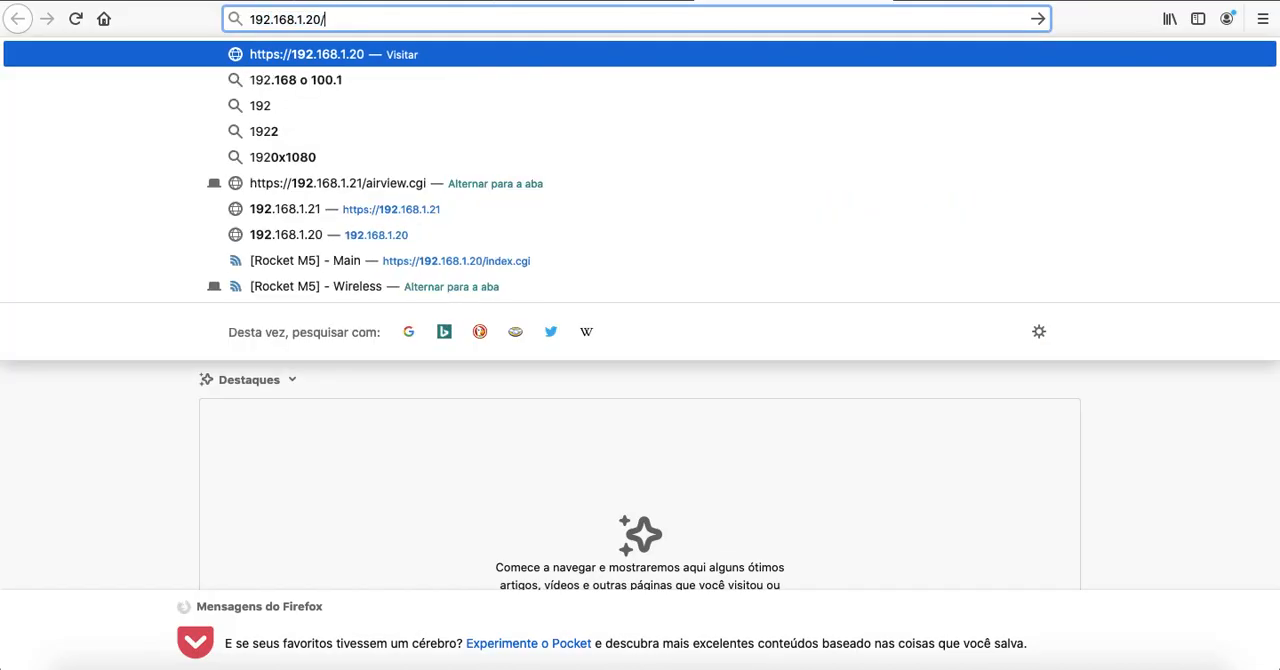
key("Return")
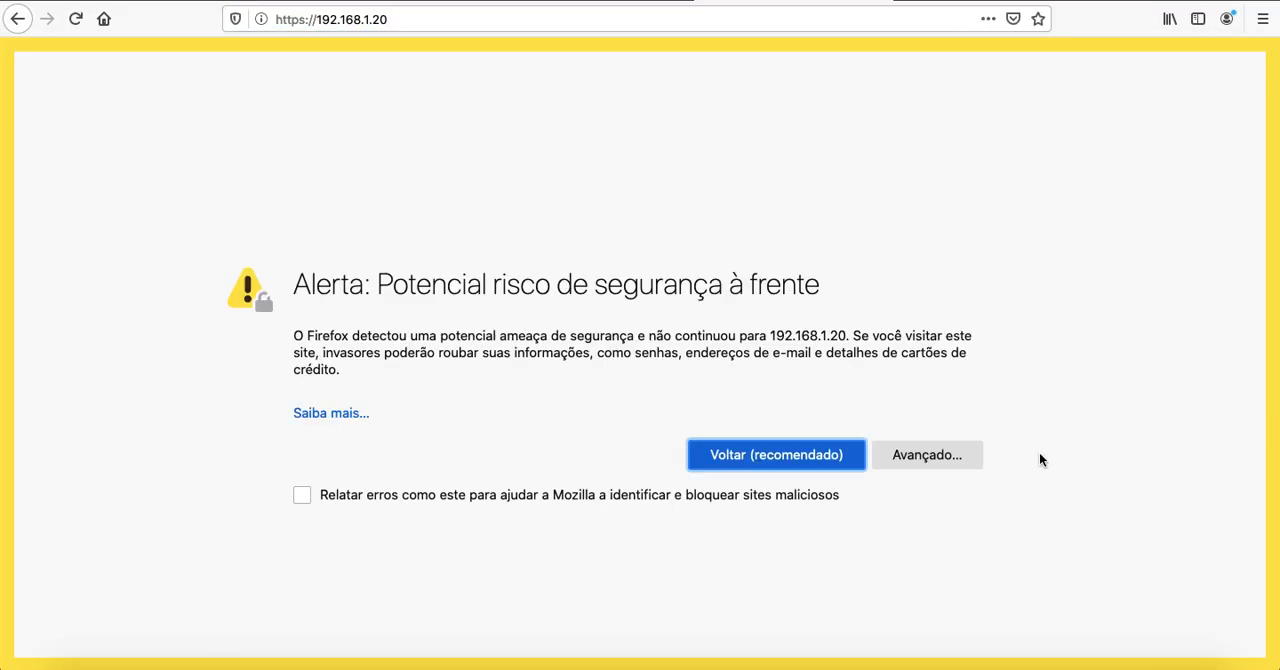
left_click(930, 456)
scroll(933, 455, "down", 3)
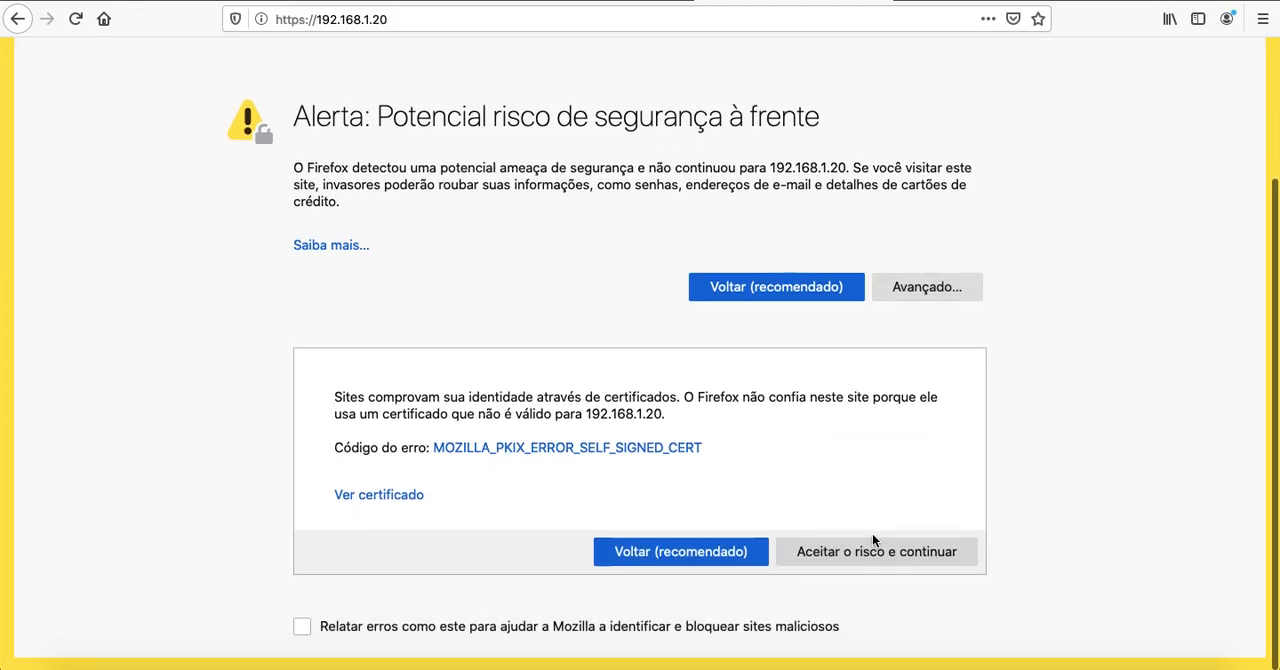
left_click(849, 555)
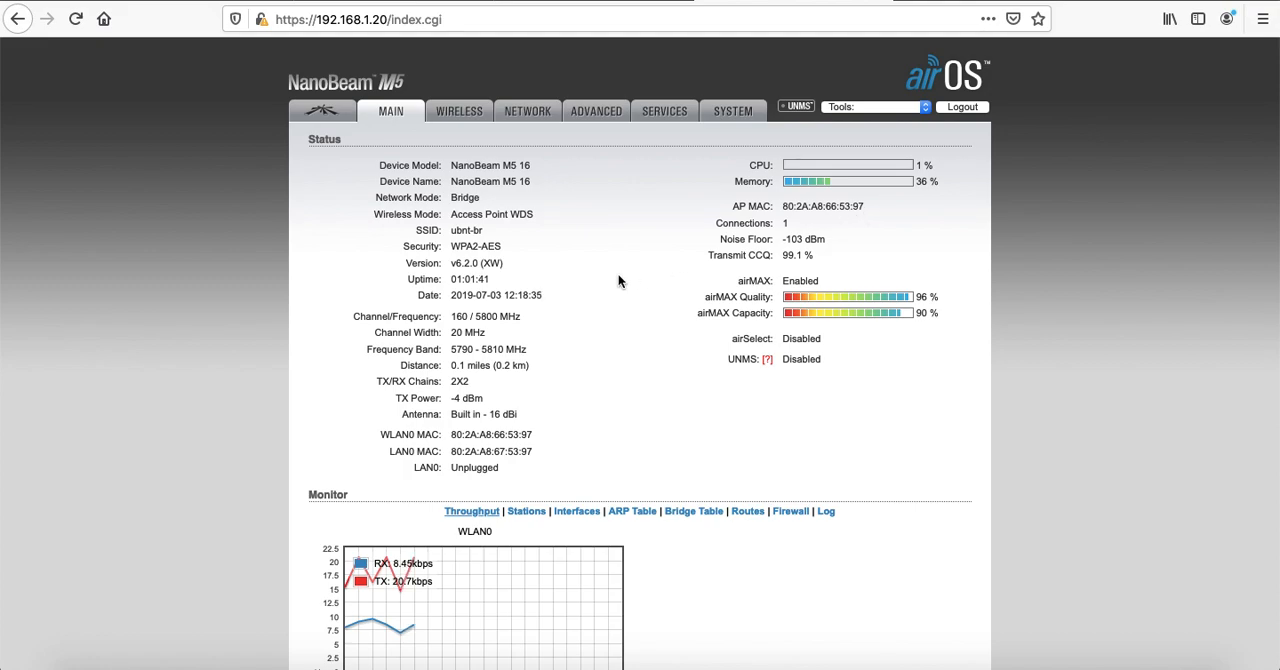
Show the list of connected stations on the NanoBeam M5's status page
left_click(525, 514)
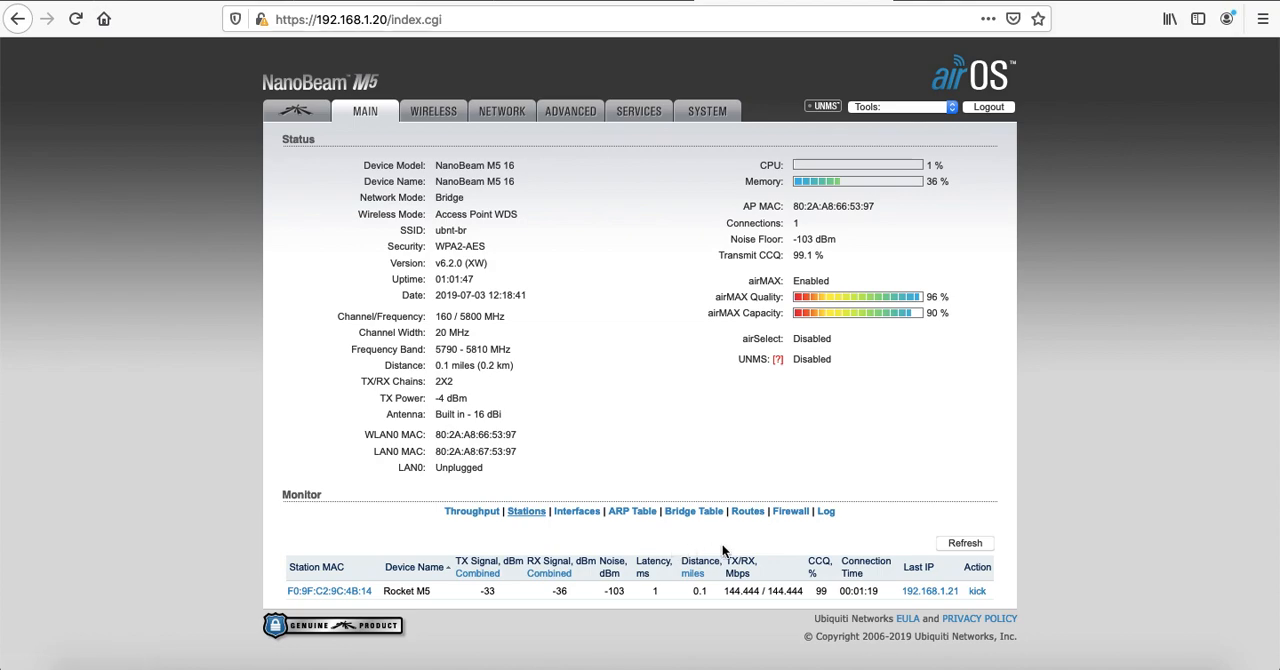
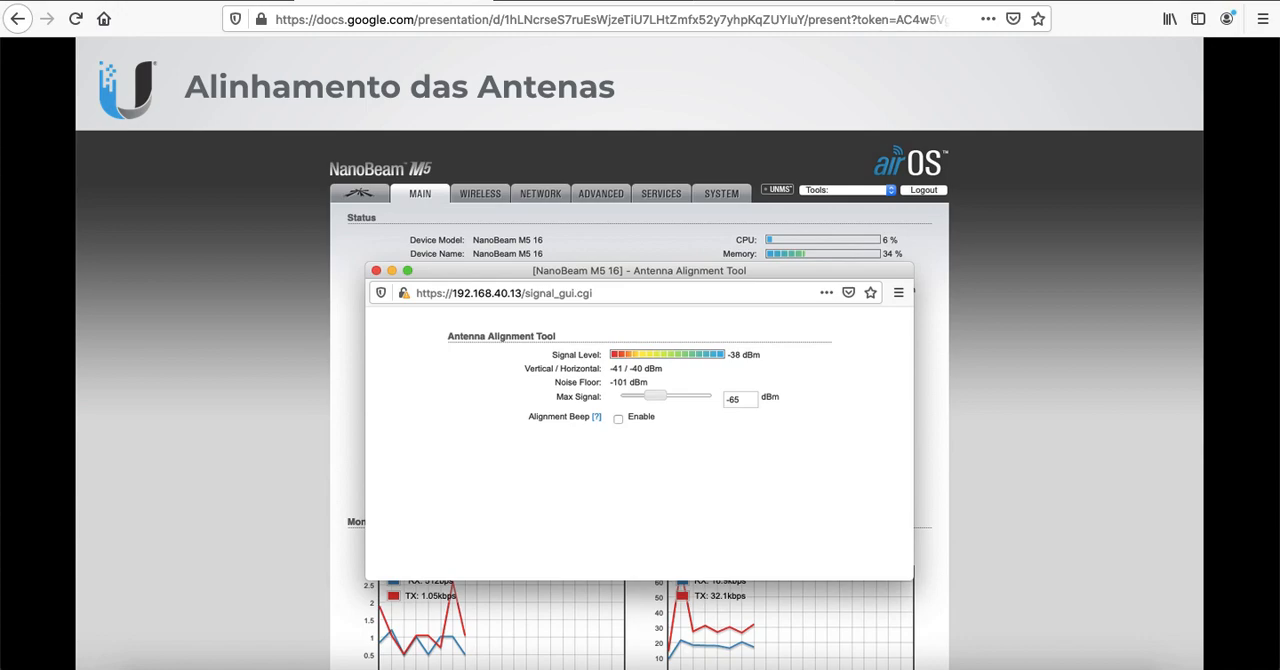
Check the NanoBeam M5's signal level and noise floor with the Align Antenna tool, and close its window
left_click(803, 1)
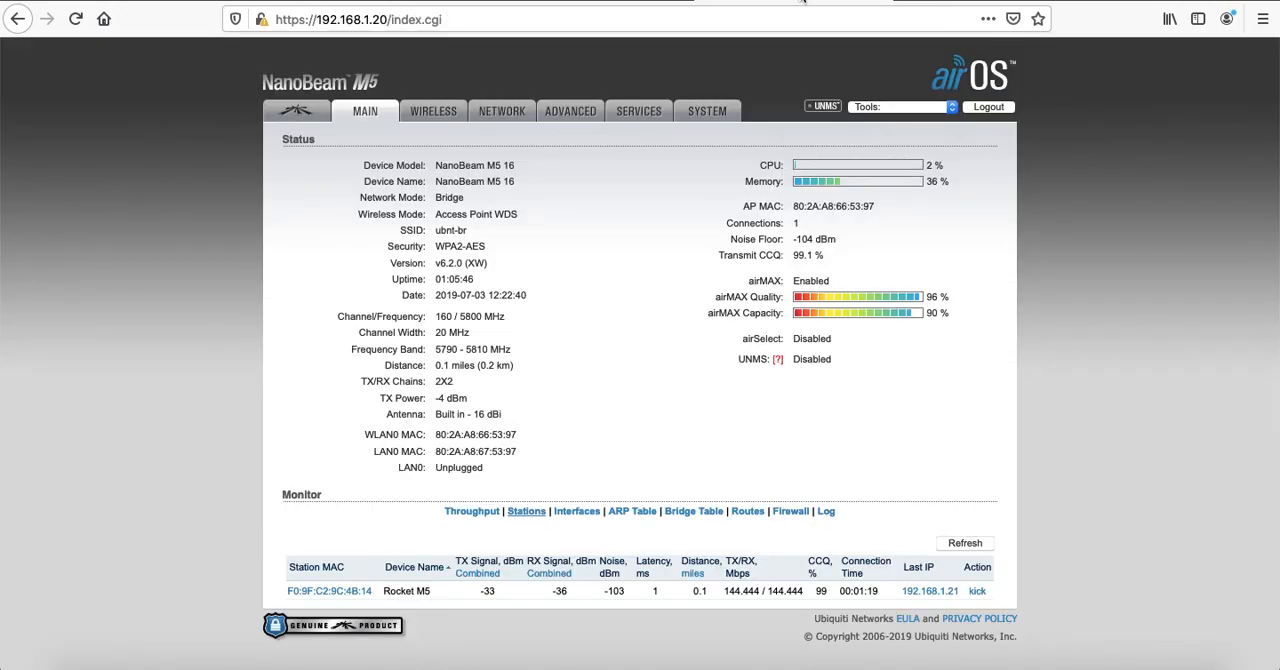
left_click(910, 113)
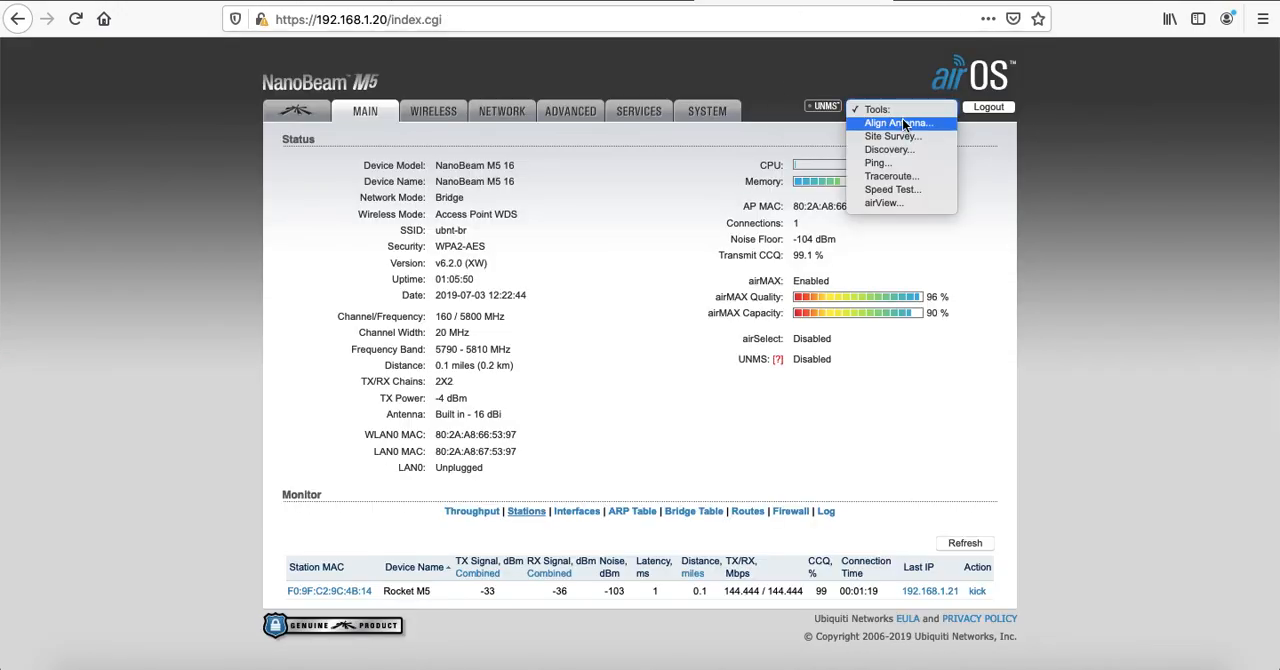
left_click(898, 124)
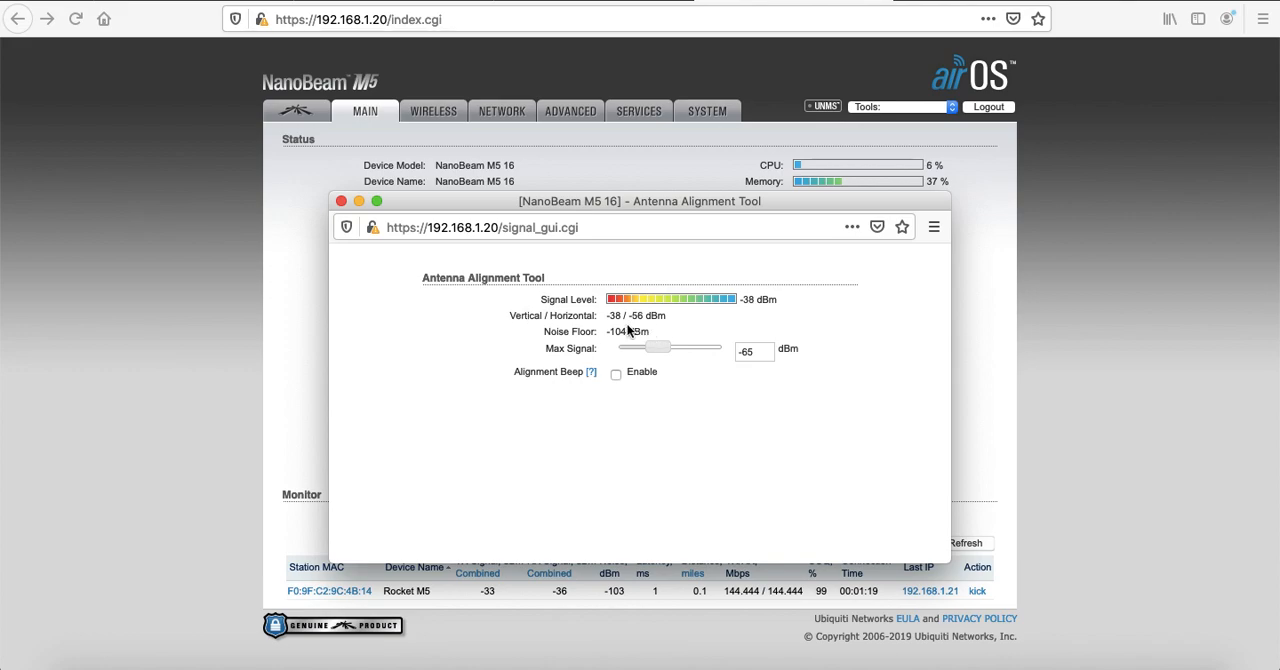
left_click(341, 202)
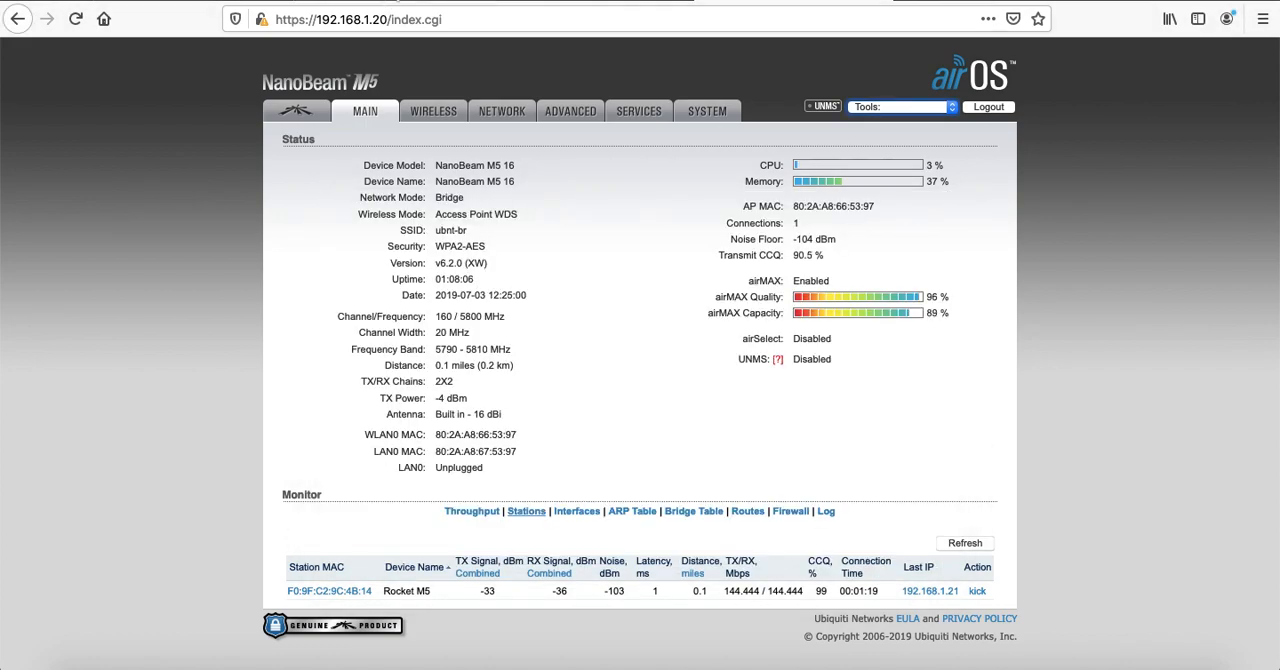
Review the slides following antenna alignment, and check the running ping to 192.168.1.20 in Terminal
left_click(397, 1)
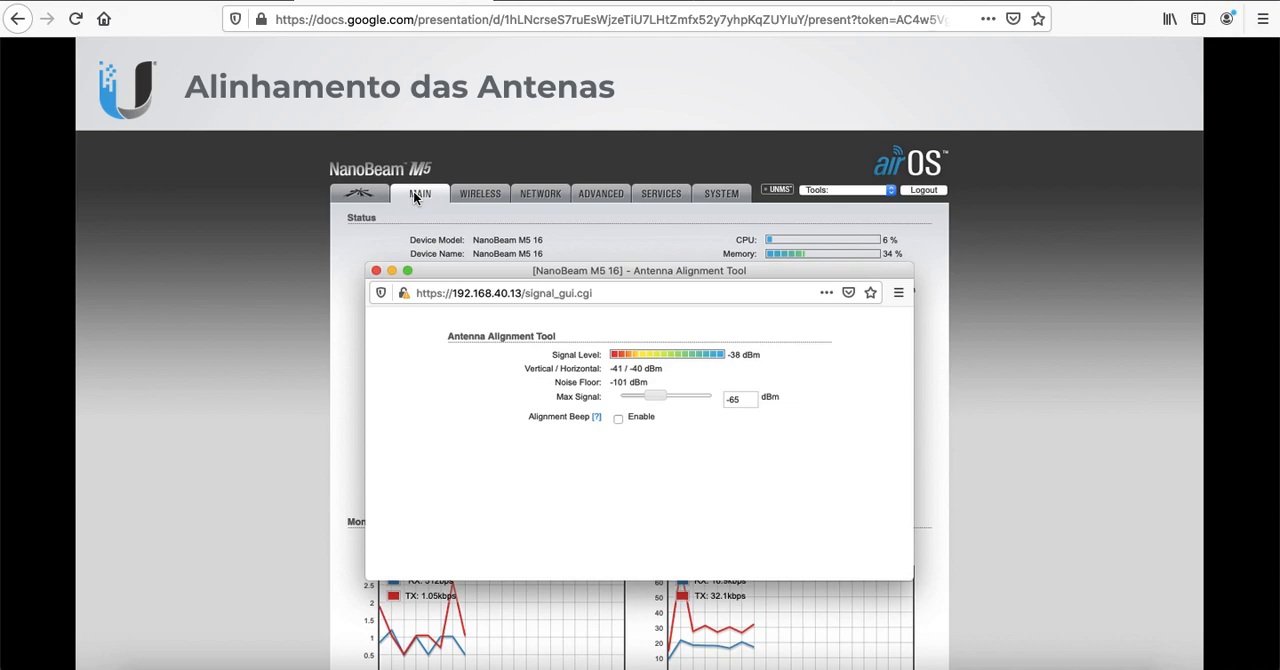
key("Right")
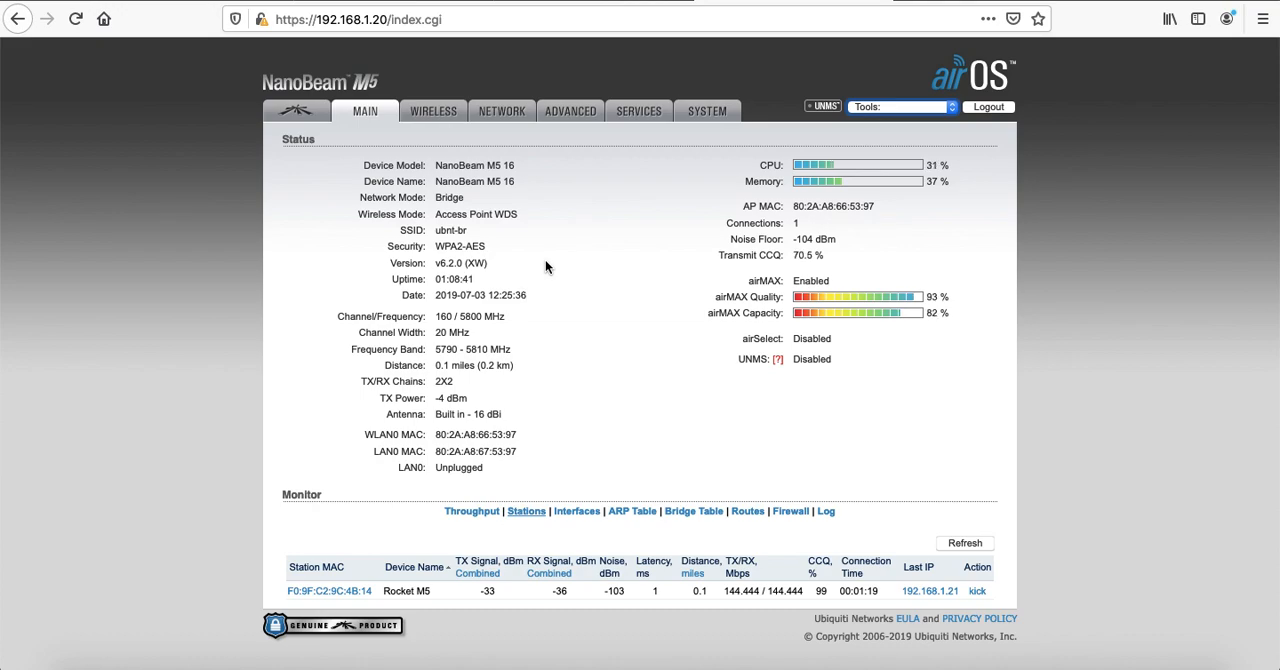
key("super+Tab")
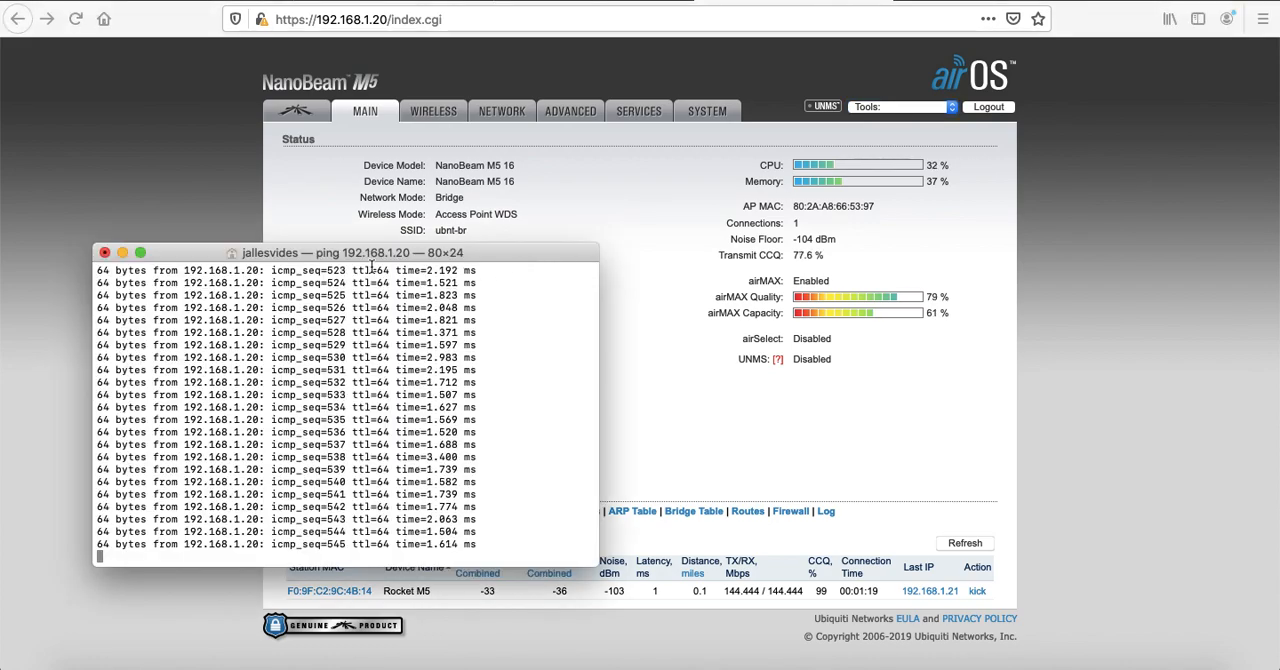
left_click(700, 239)
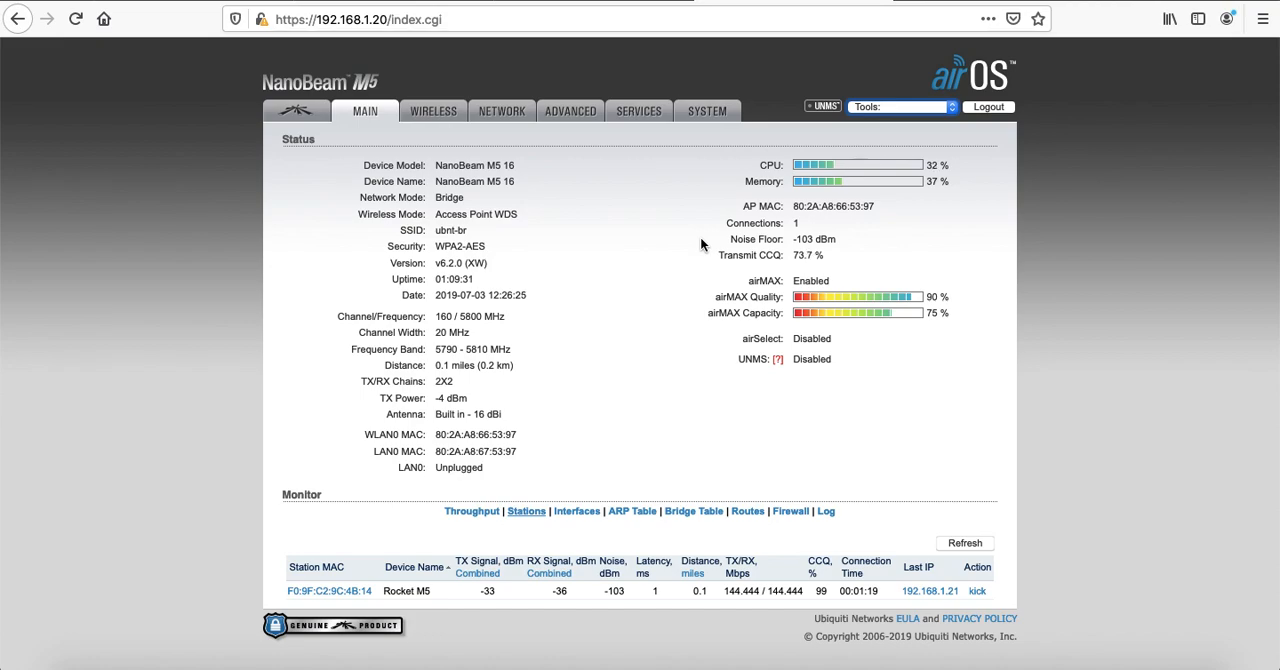
Switch to the Rocket M5's browser tab and open its page with the airMAX and airView settings
left_click(580, 1)
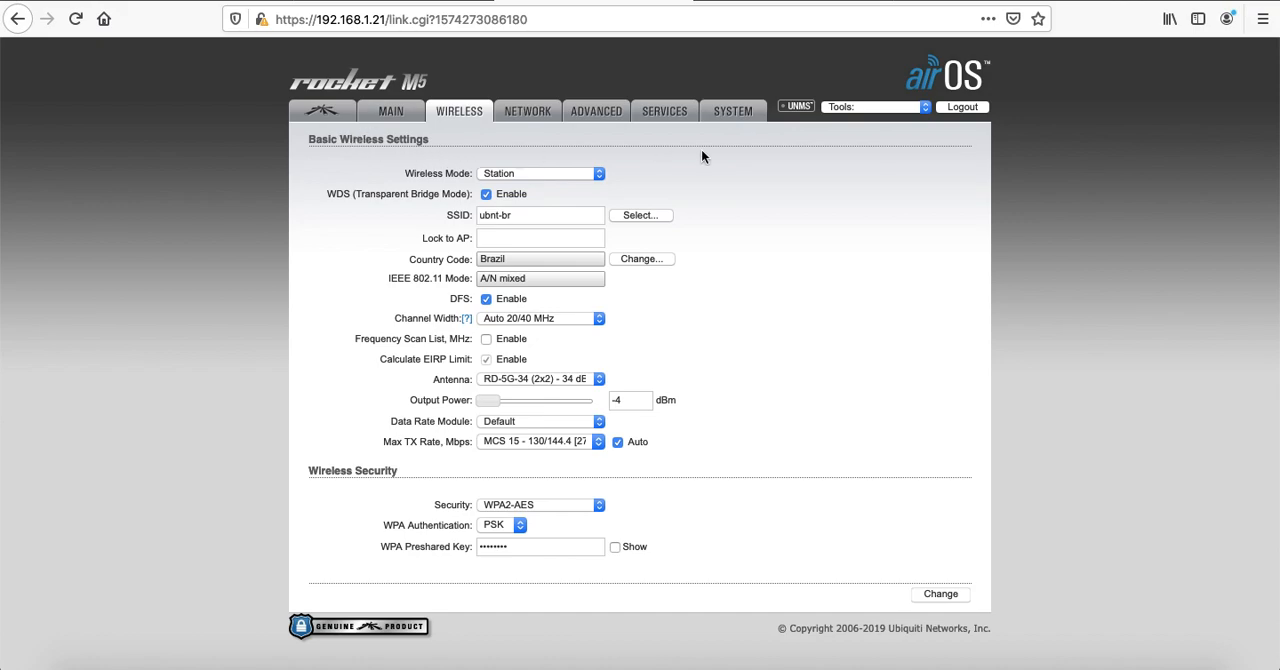
left_click(896, 106)
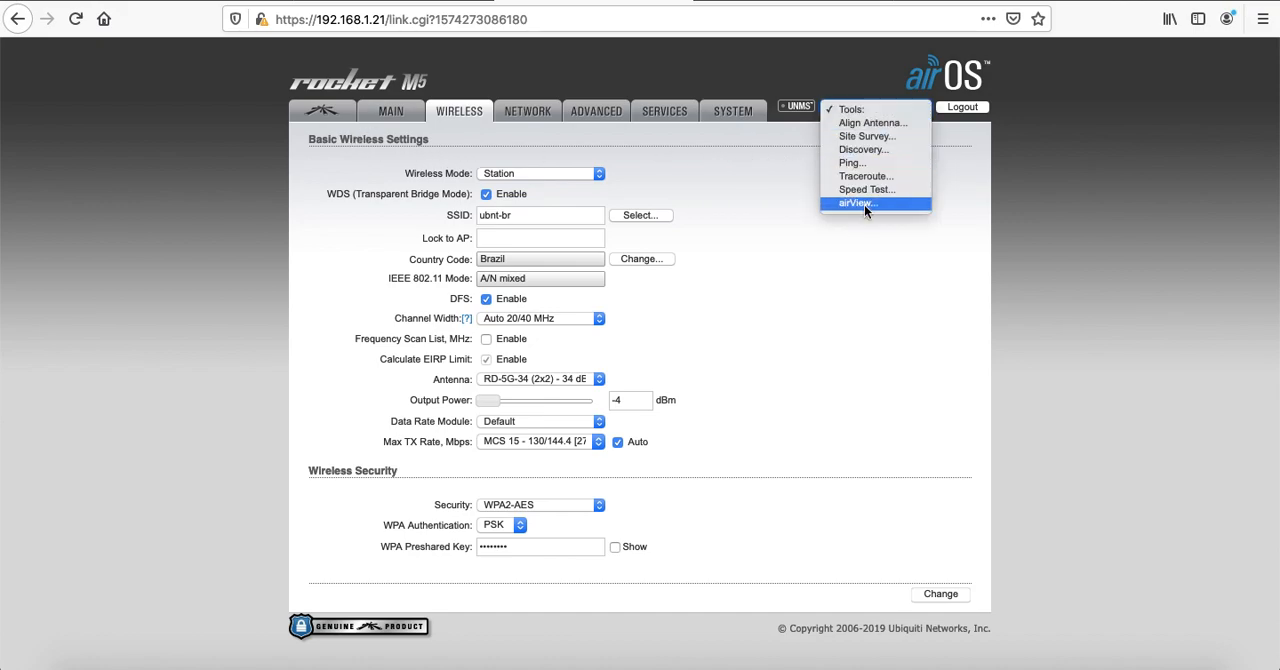
left_click(849, 242)
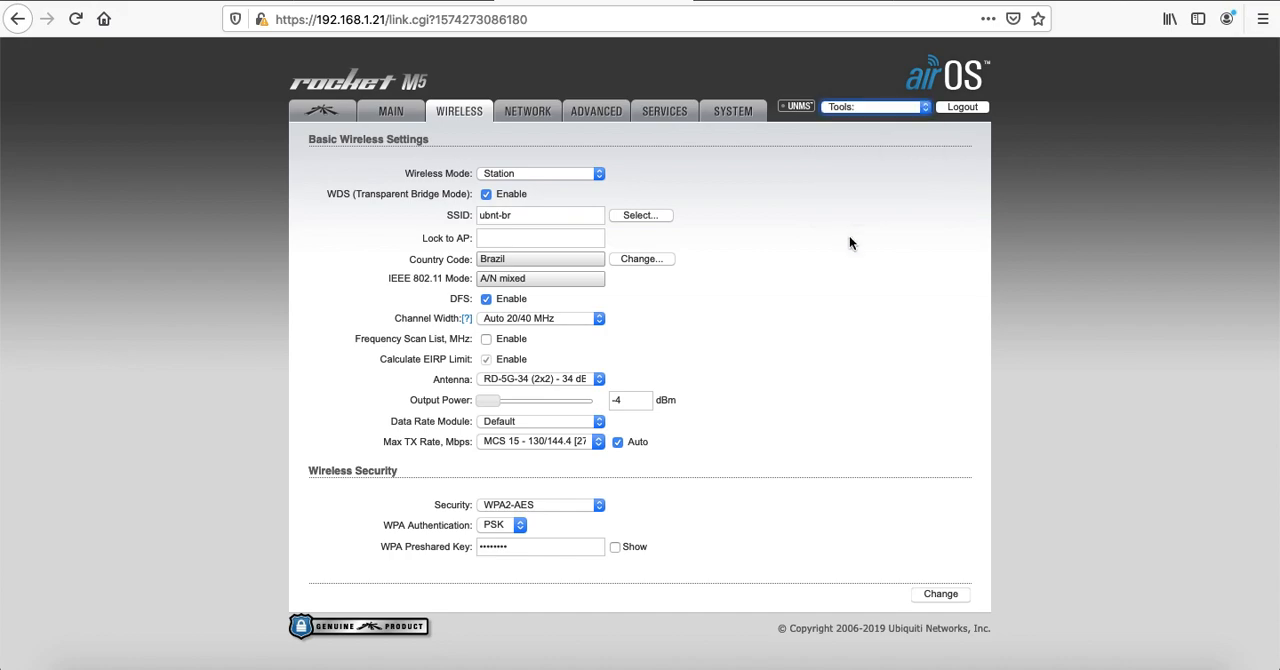
left_click(318, 114)
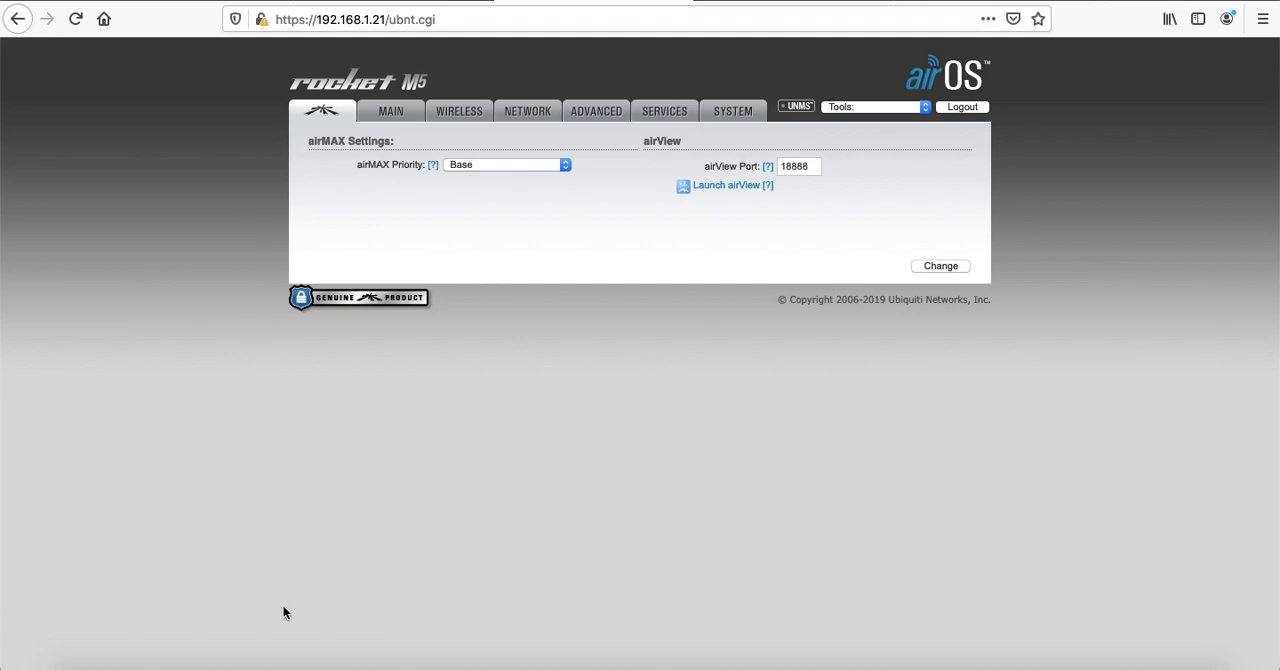
Open the Java Control Panel from System Preferences and show its security settings
left_click(304, 655)
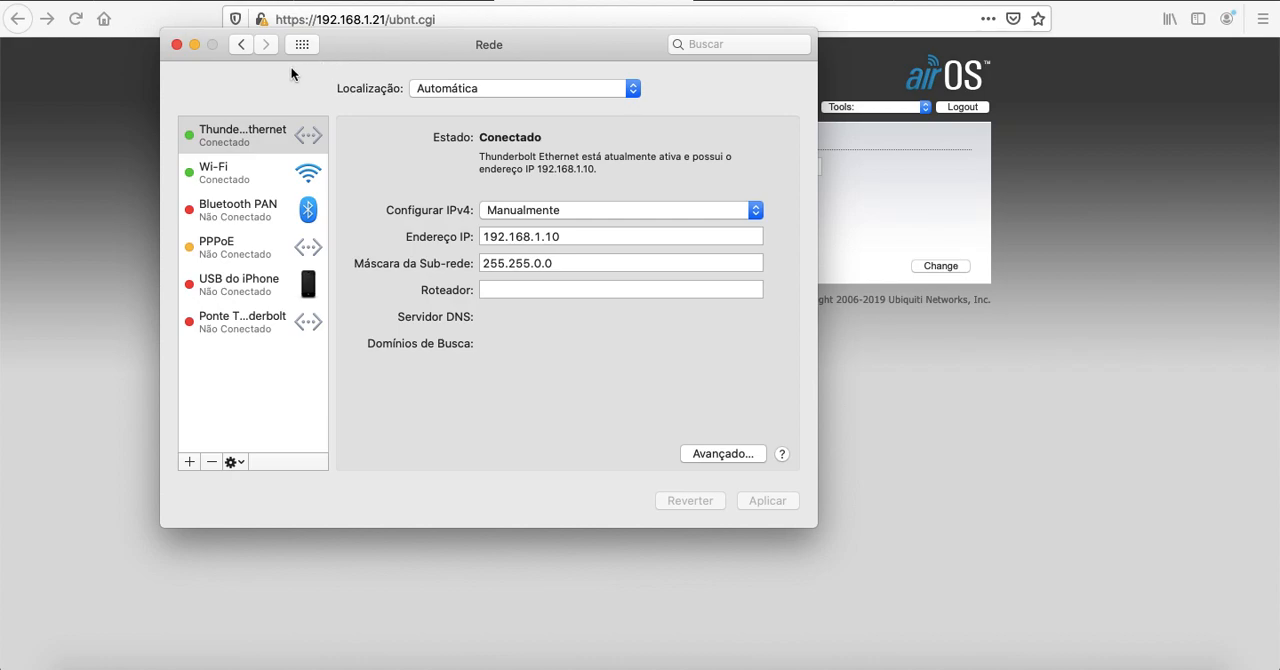
left_click(241, 45)
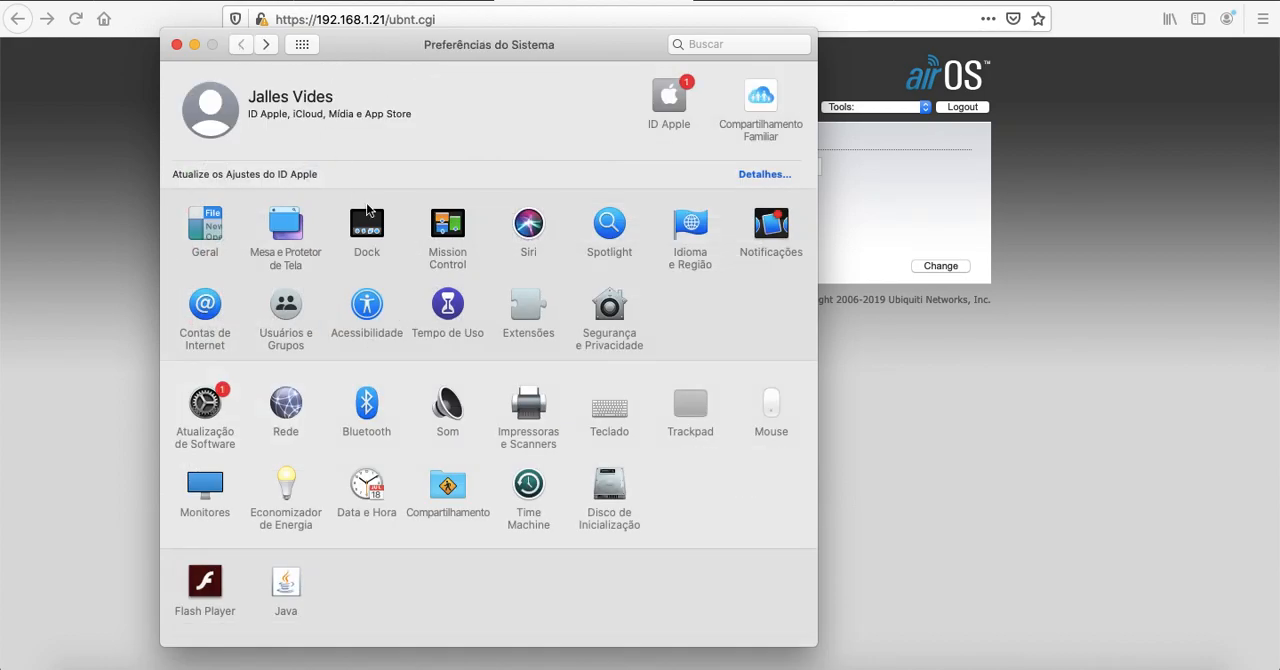
left_click(287, 584)
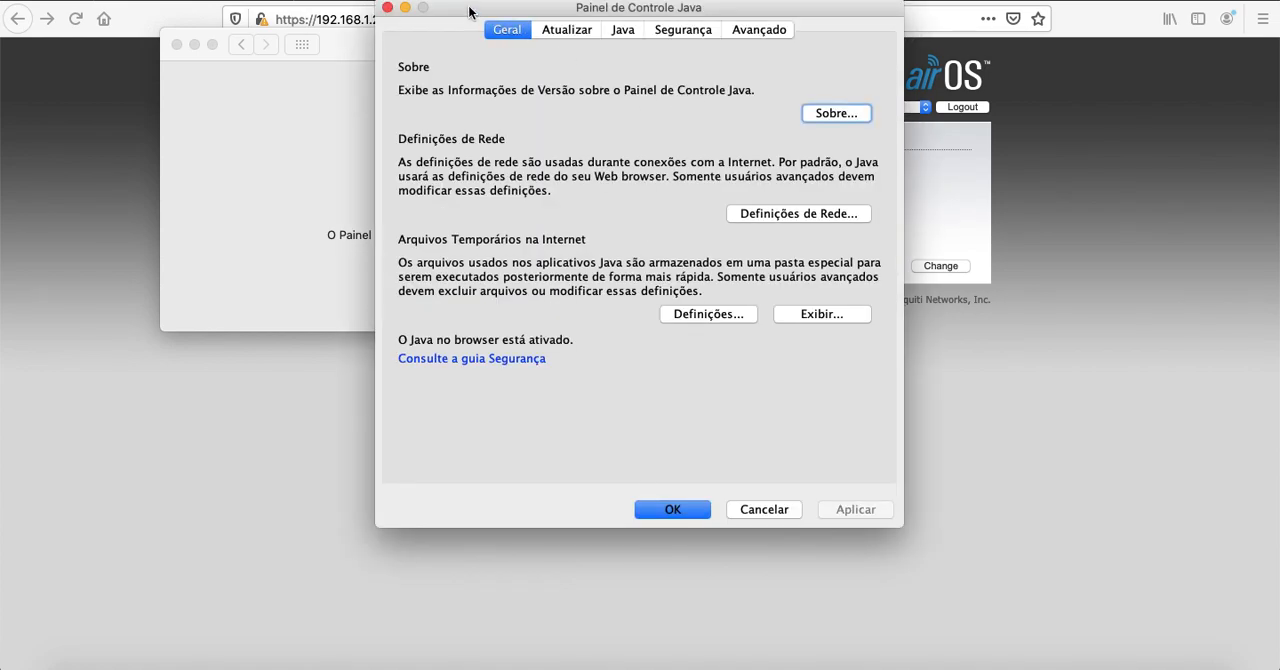
left_click_drag(470, 12, 474, 34)
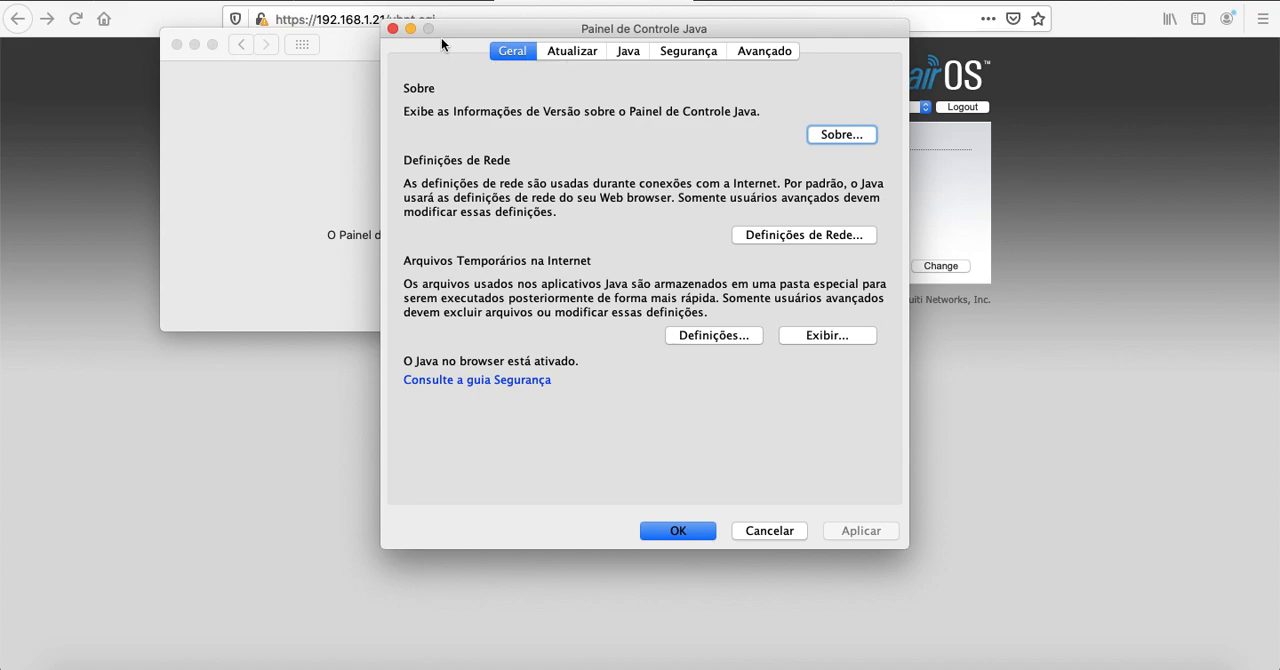
left_click(690, 52)
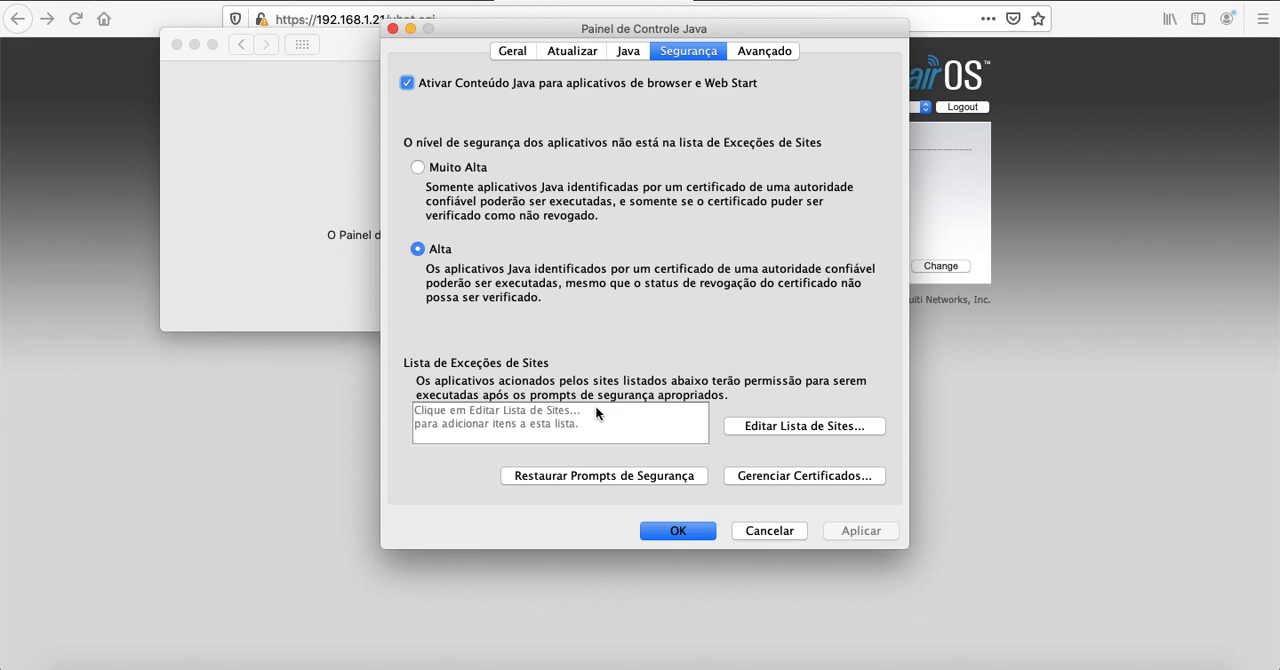
left_click(790, 428)
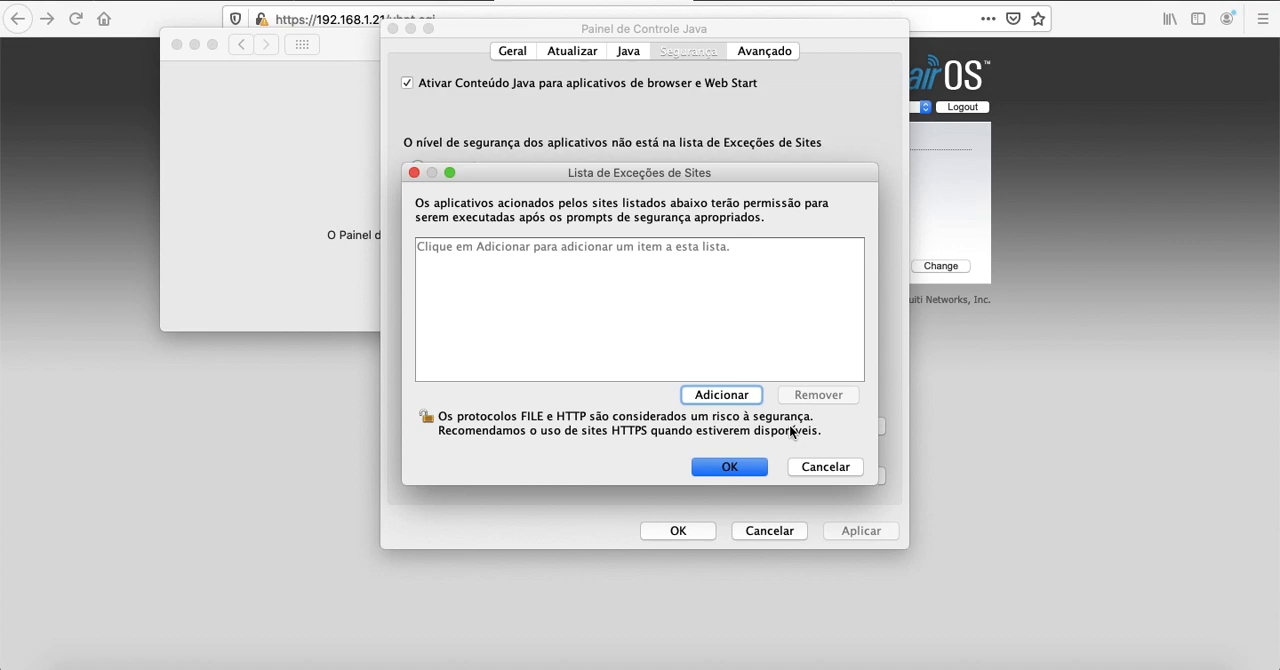
left_click(704, 395)
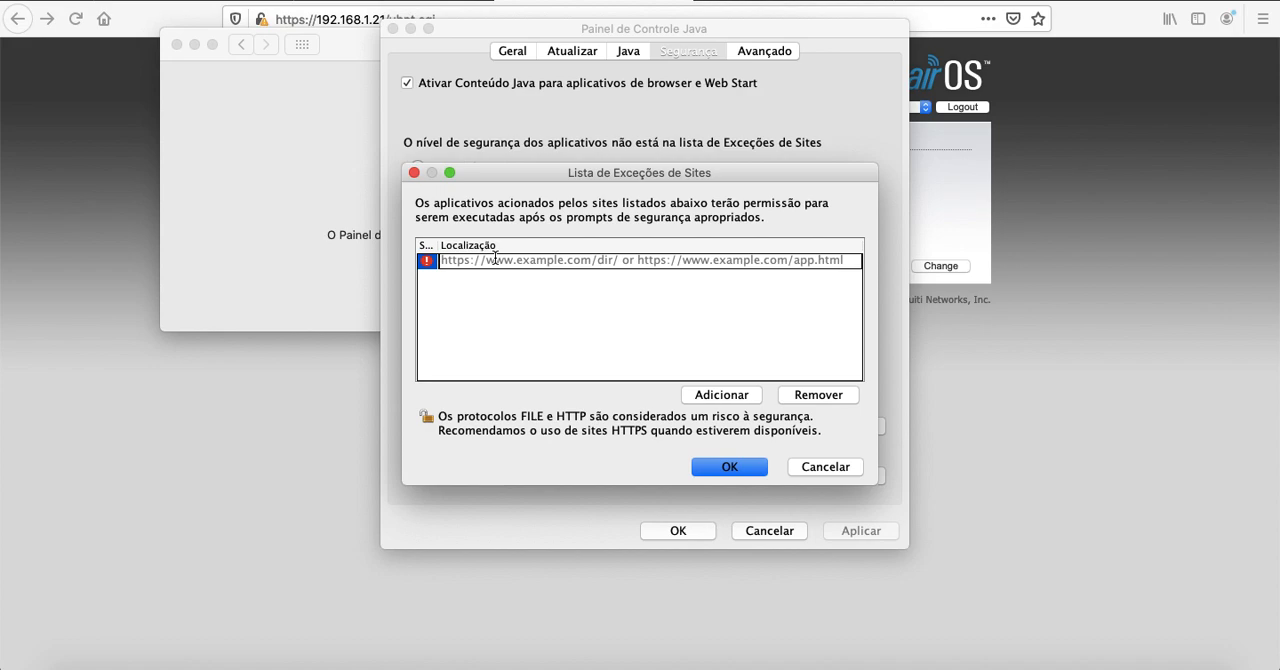
type("ht")
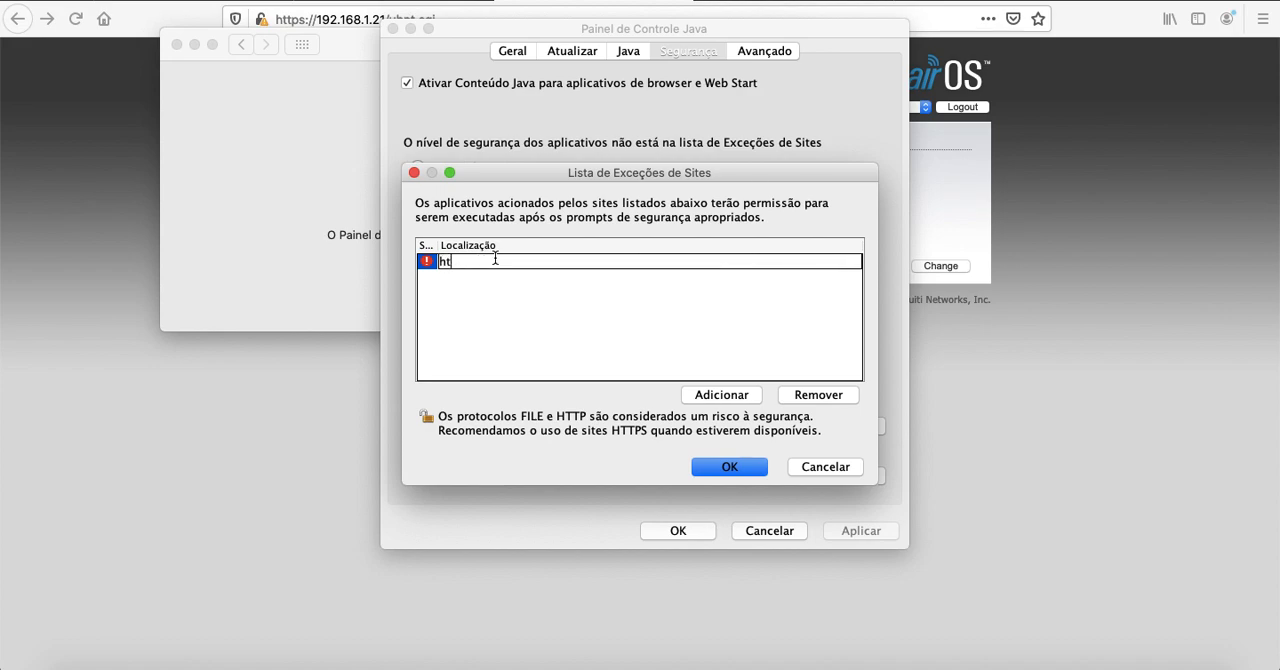
type("tpsÇ")
key("BackSpace")
left_click(948, 0)
left_click(1088, 5)
type("://192.168.1.21")
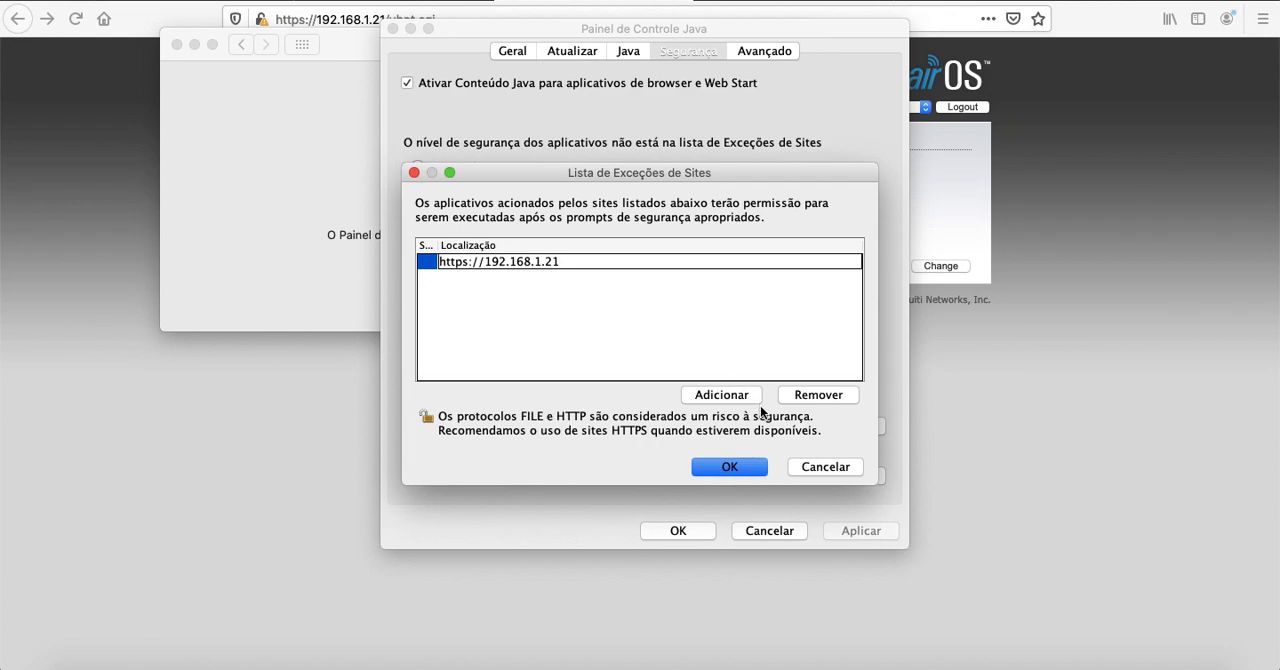
left_click(741, 468)
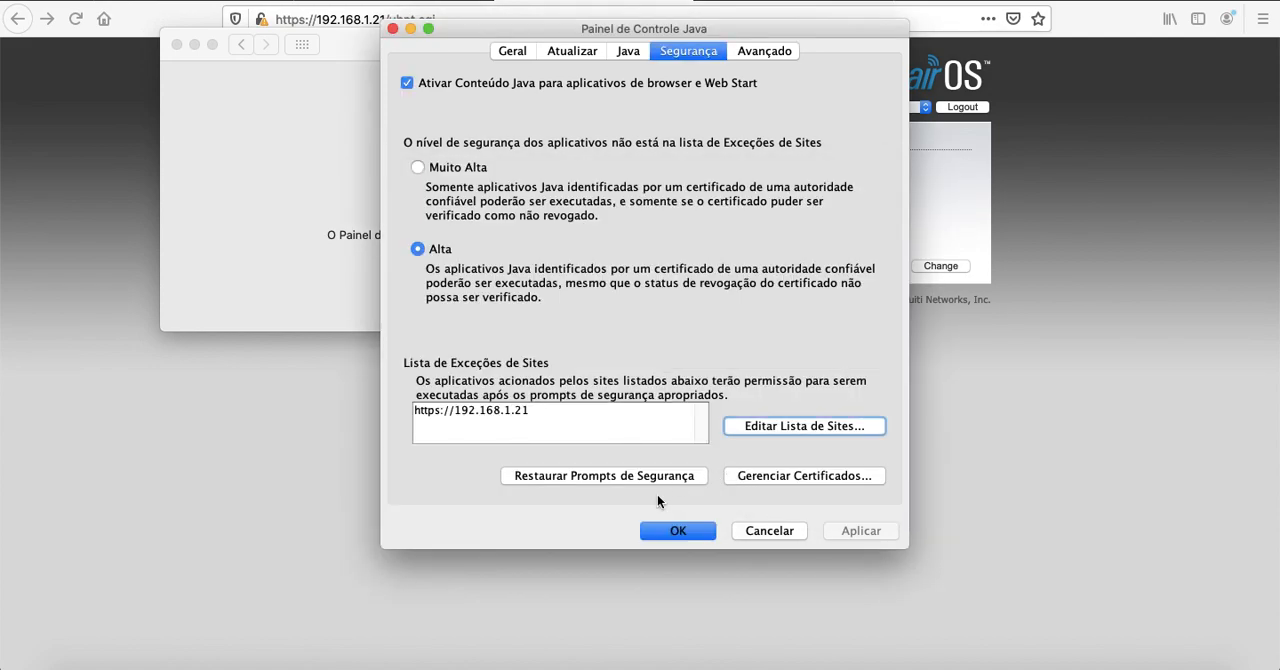
left_click(689, 530)
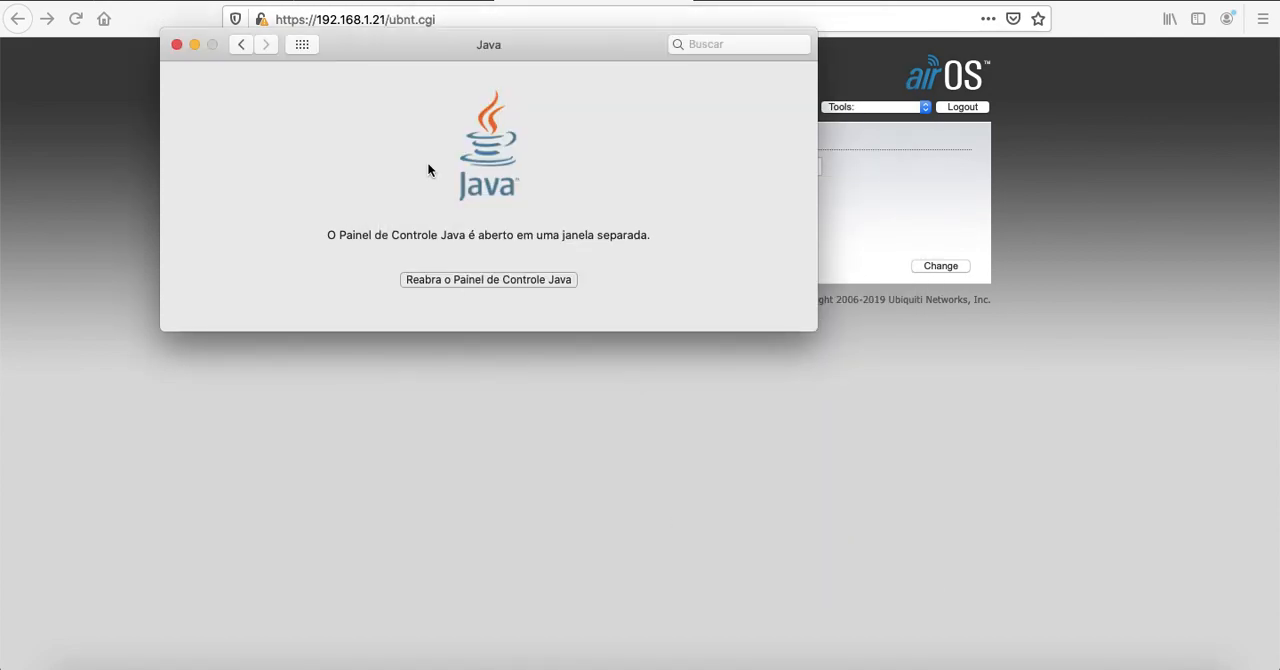
Leave the Java pane and quit System Preferences
left_click_drag(450, 45, 539, 140)
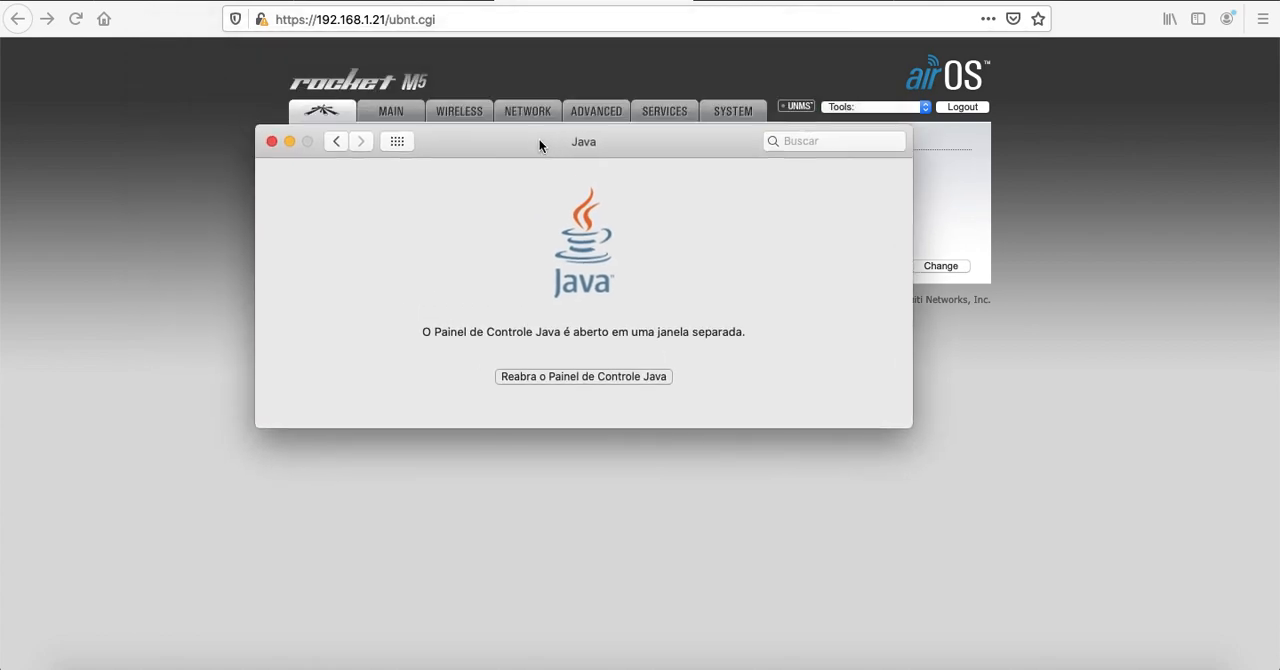
left_click(335, 142)
left_click_drag(457, 144, 505, 82)
key("super+q")
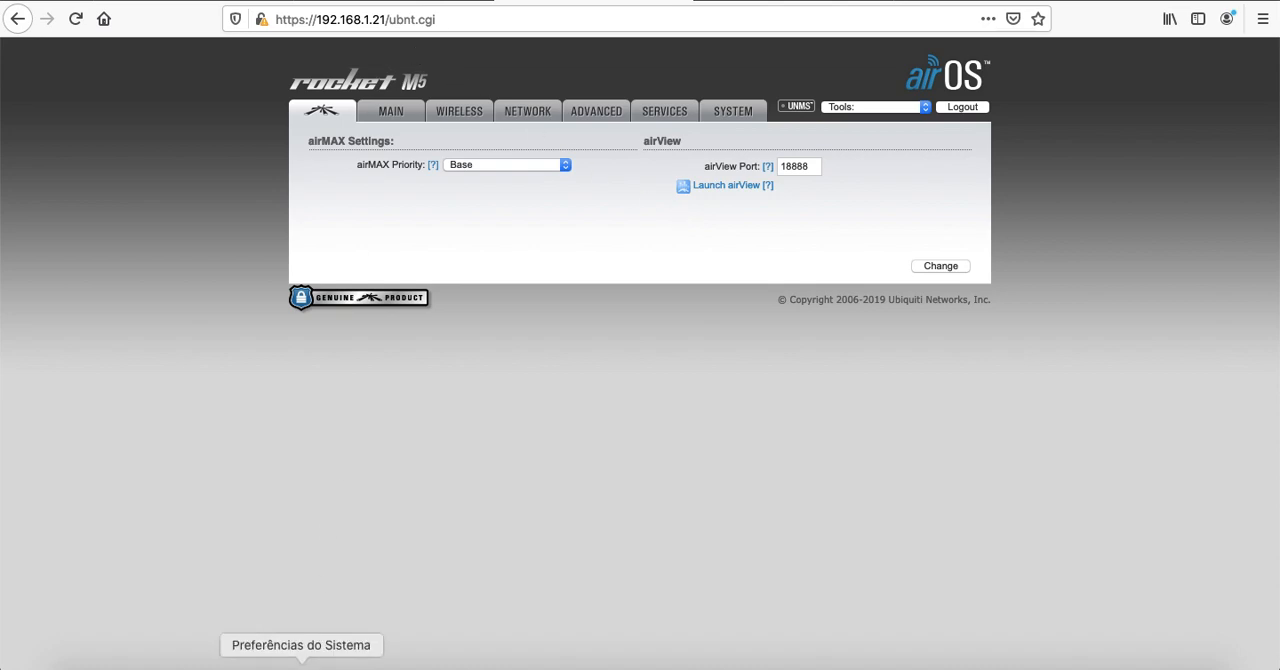
Reopen Java's security settings from System Preferences, review the exception site list, and cancel without saving
left_click(301, 667)
left_click_drag(570, 80, 541, 68)
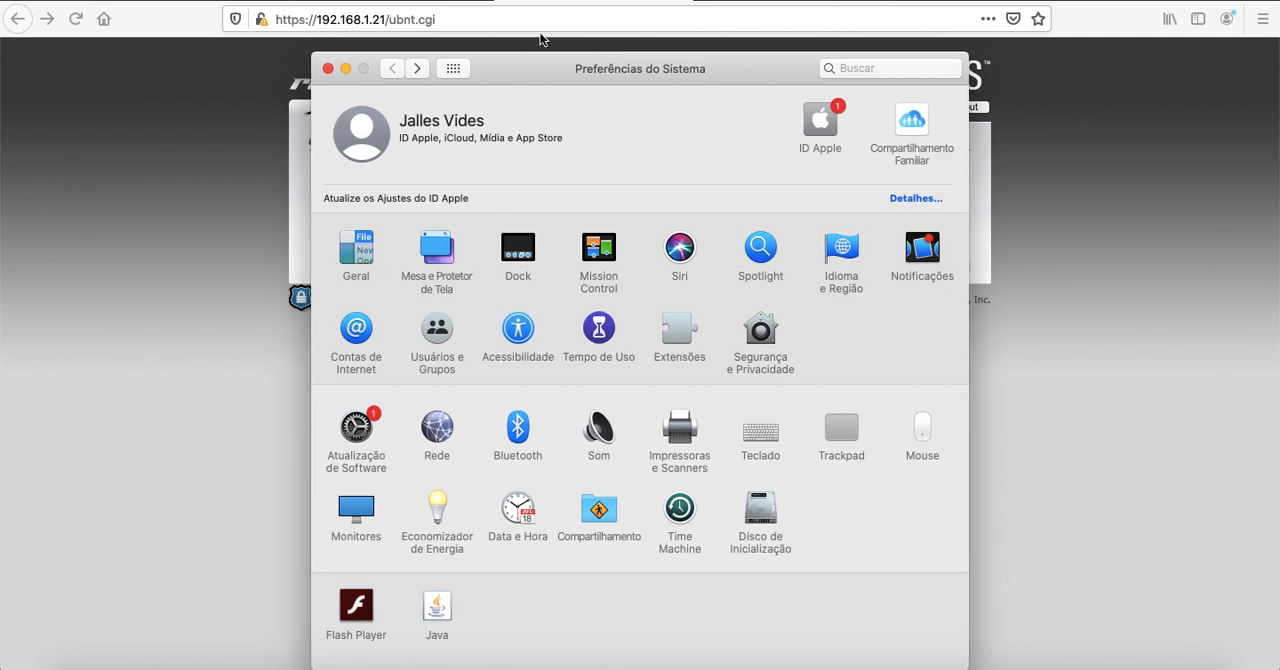
left_click(437, 603)
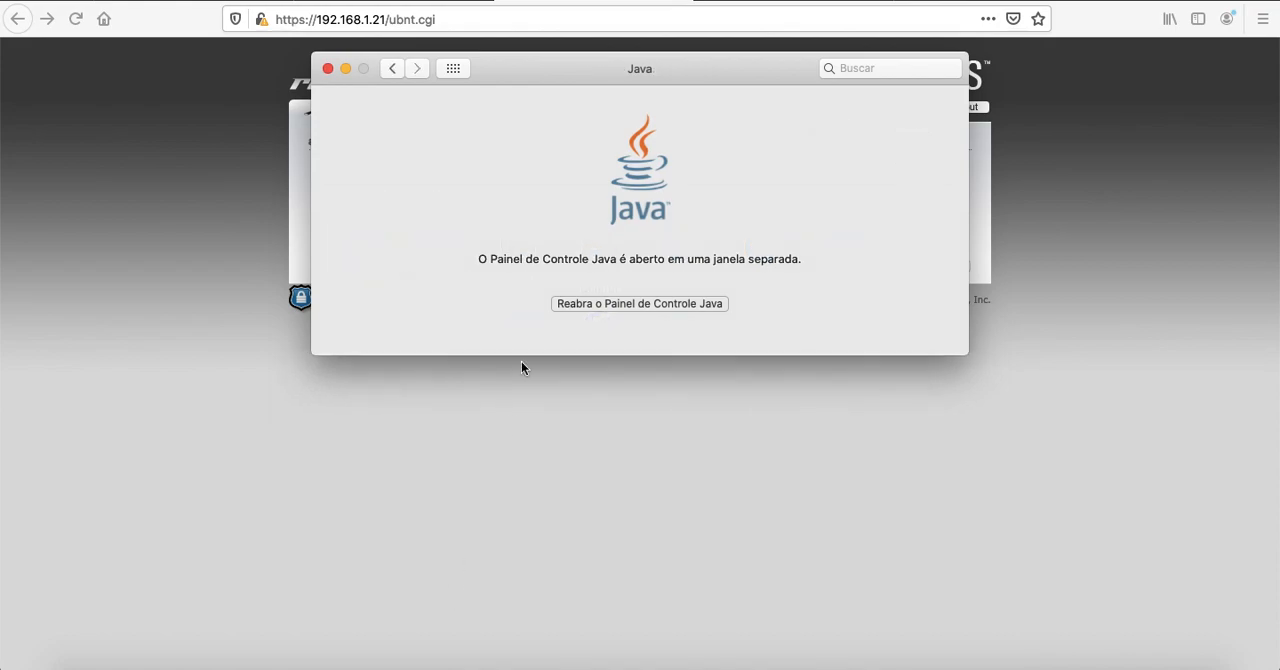
left_click(669, 303)
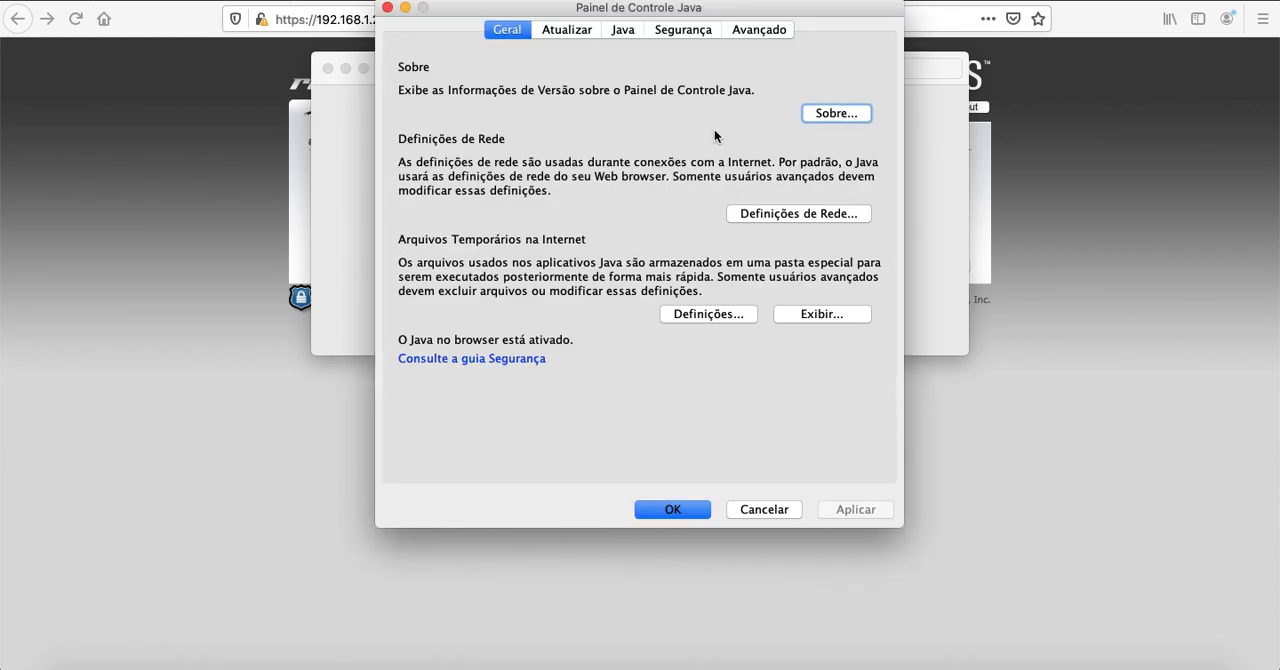
left_click(683, 30)
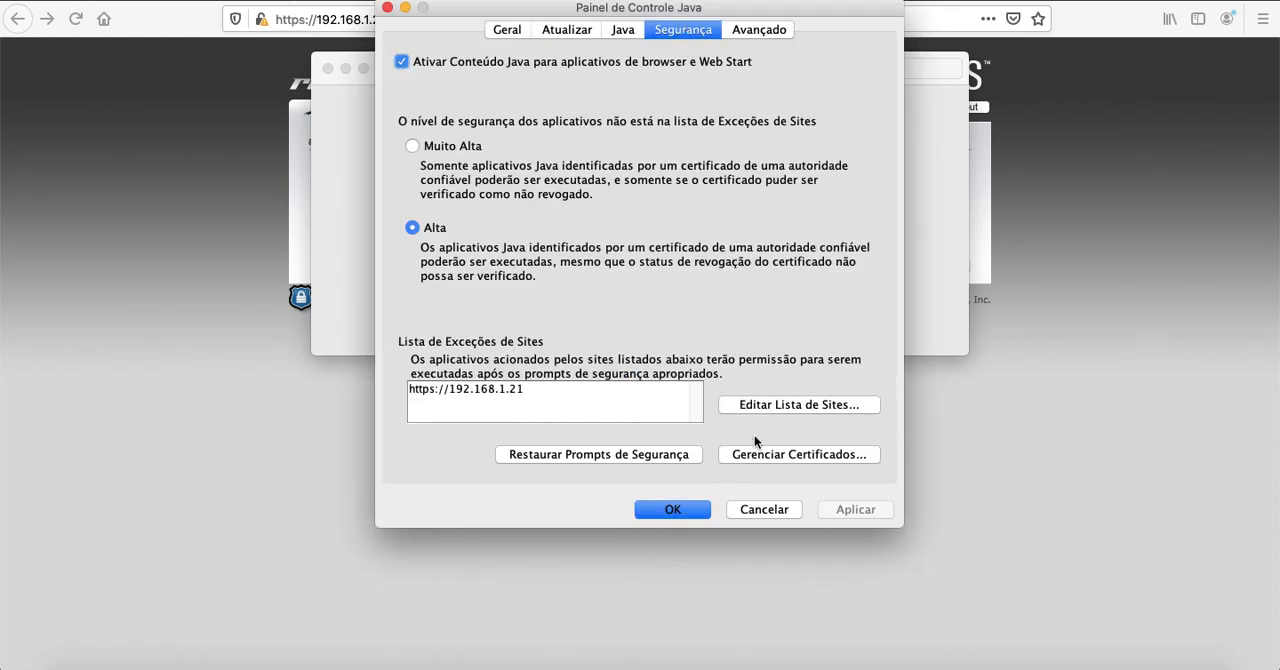
left_click(771, 405)
left_click(703, 396)
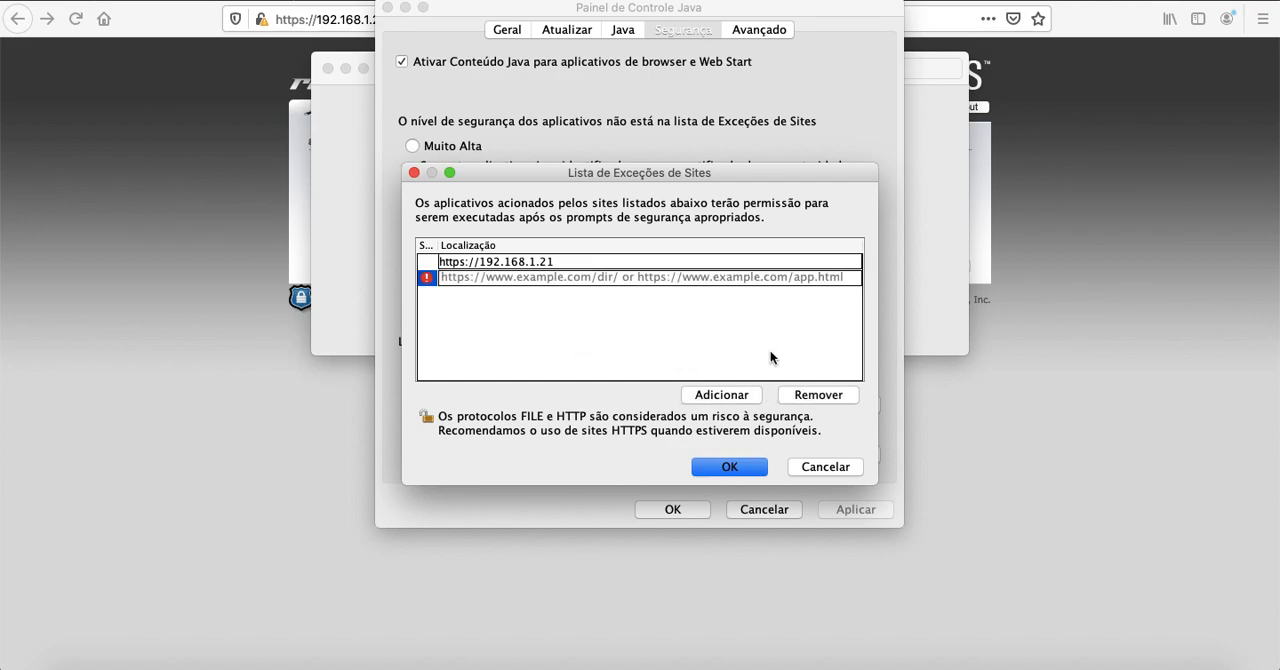
left_click(816, 394)
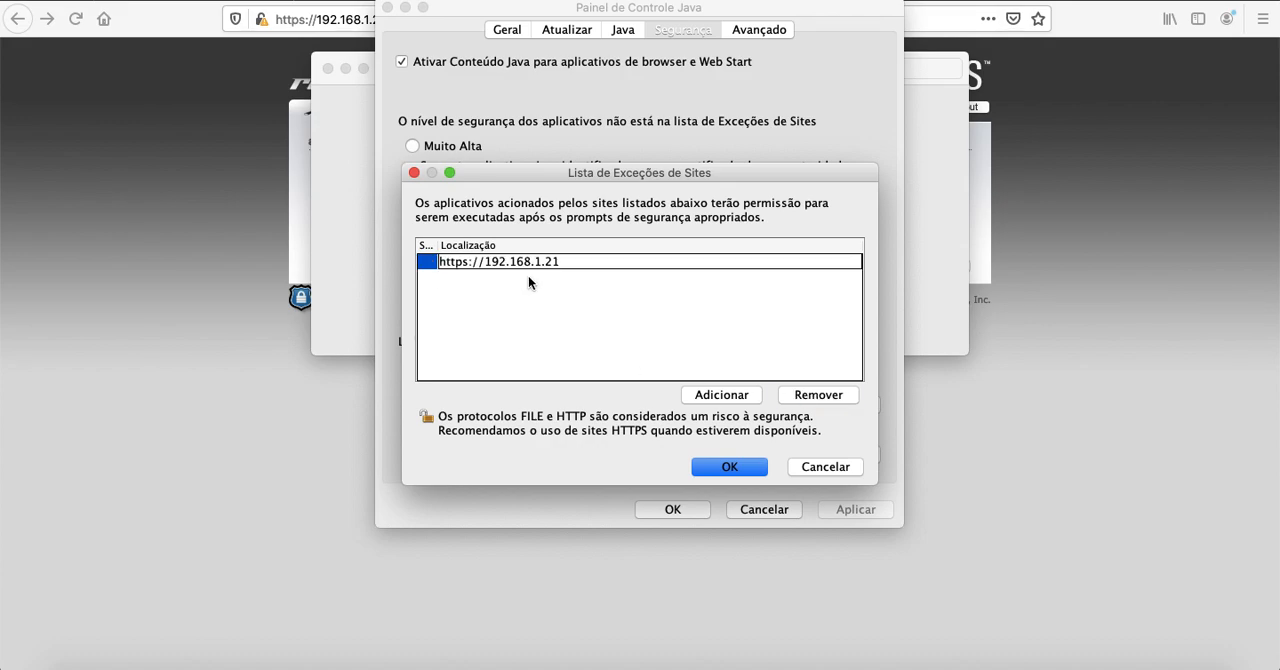
left_click(817, 469)
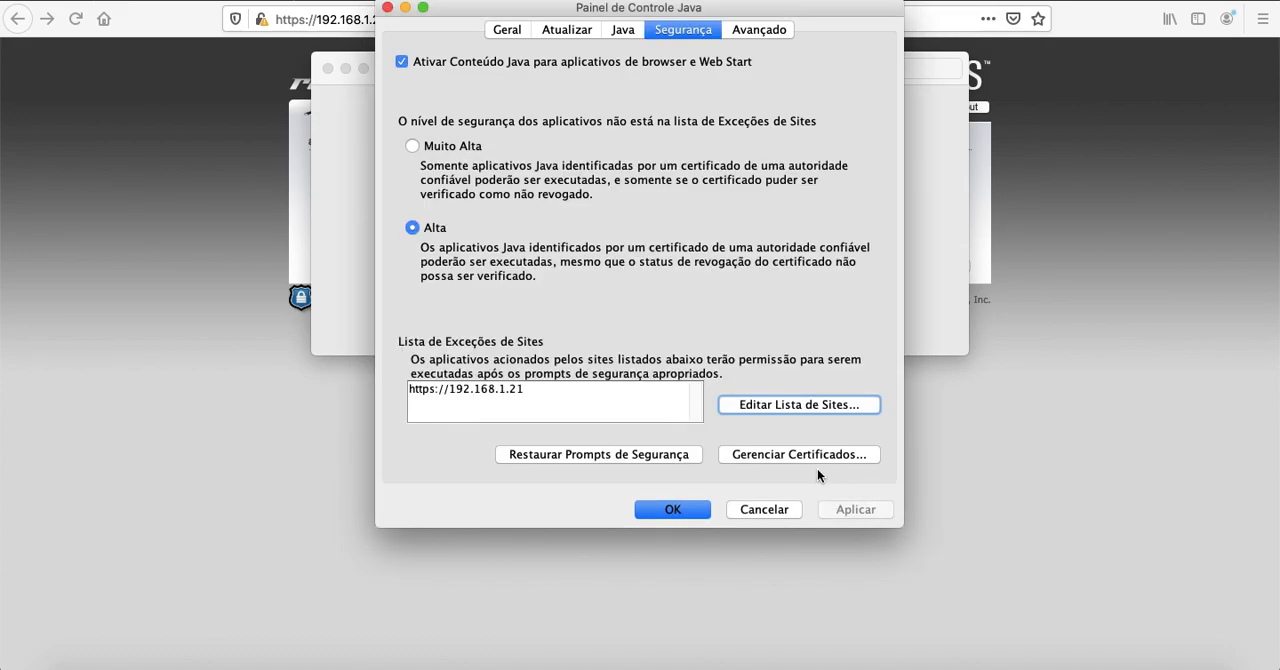
left_click(780, 510)
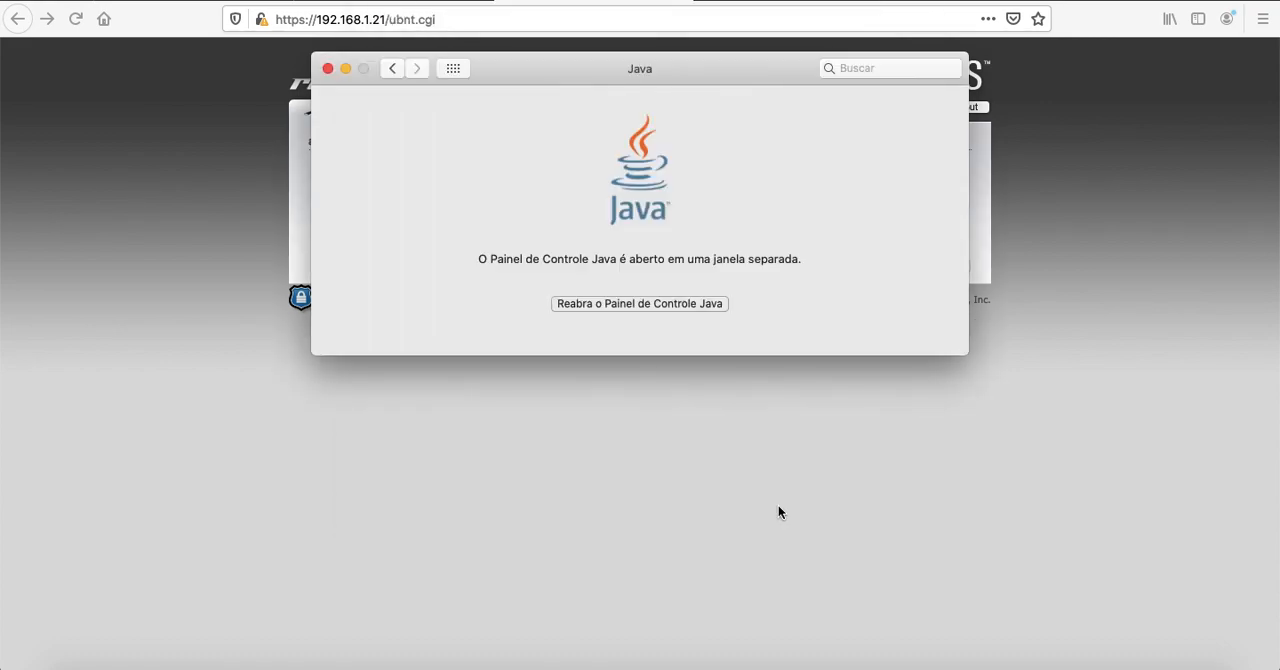
Return to the Rocket M5 page in Firefox, launch airView and save the airview.jnlp file
left_click(306, 121)
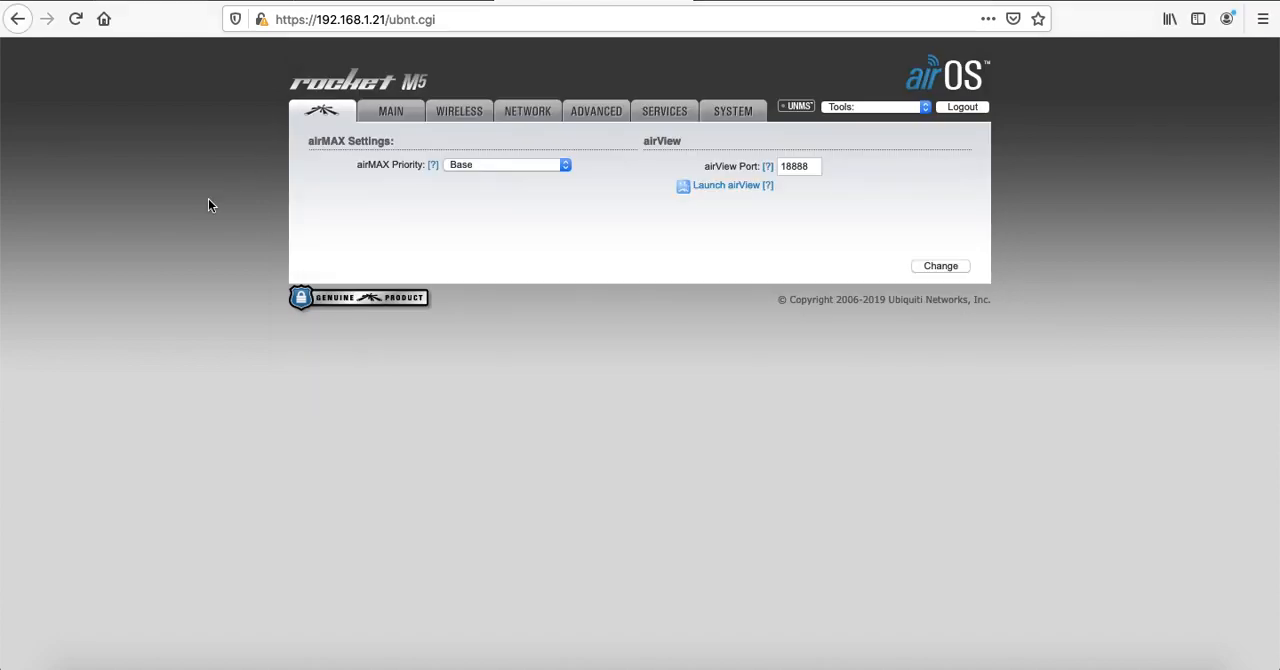
left_click(735, 185)
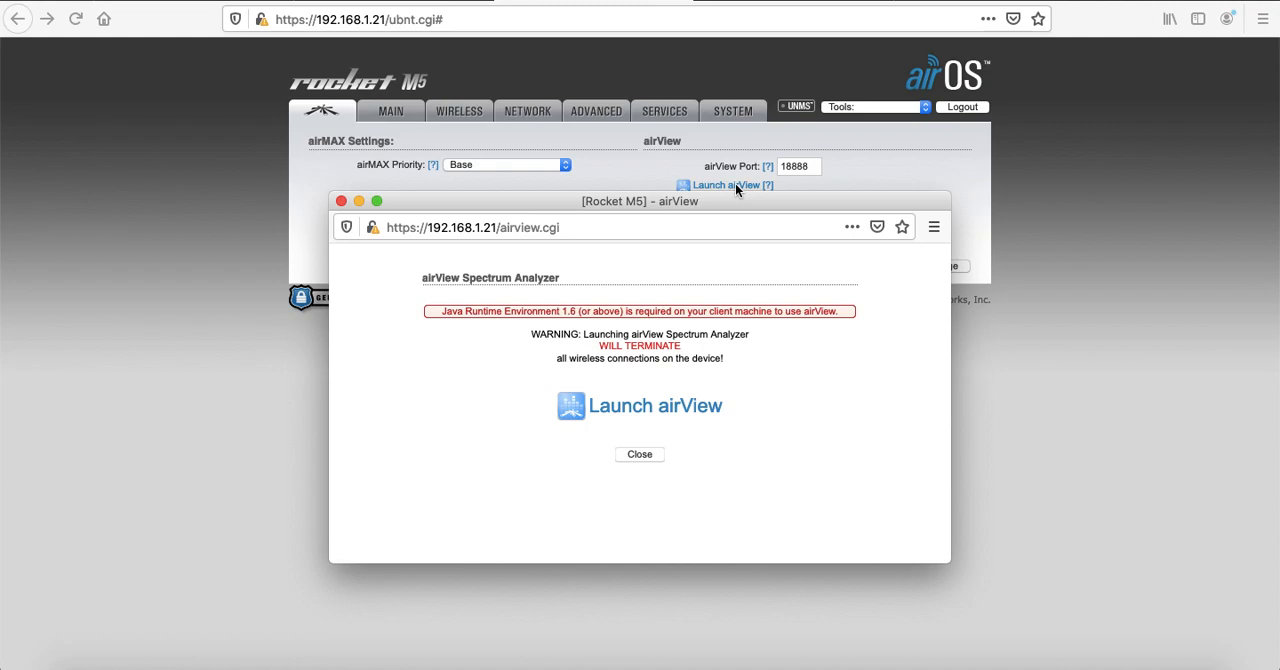
left_click(625, 409)
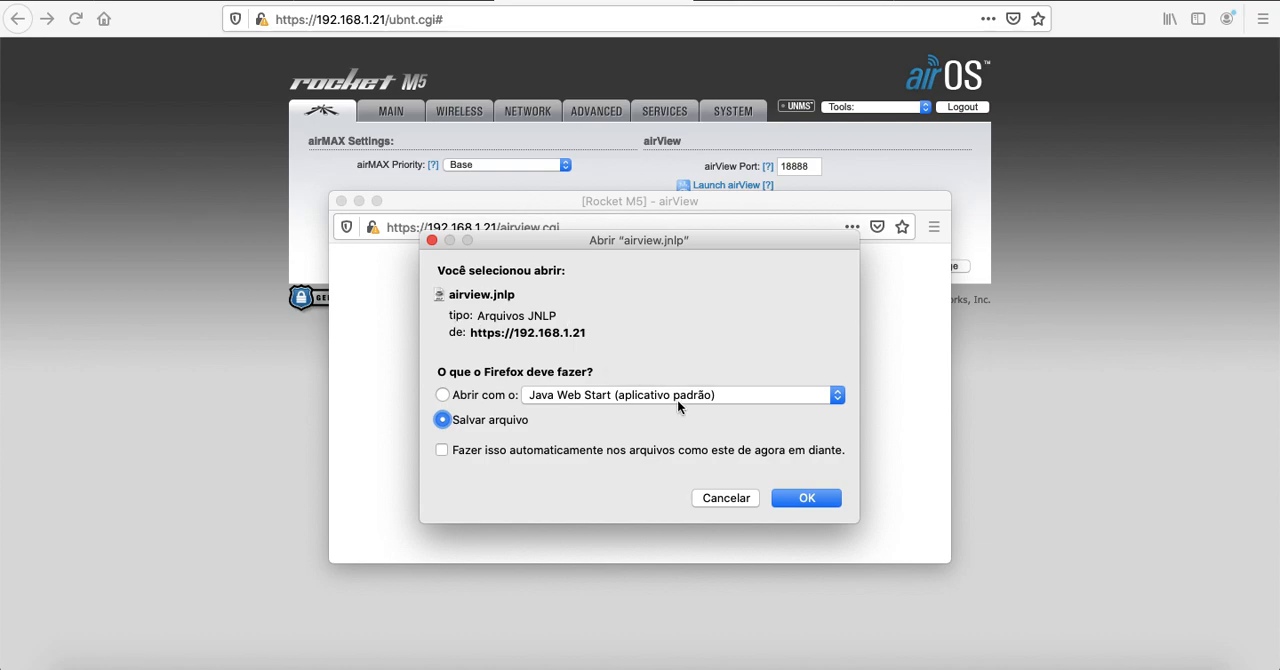
left_click(824, 495)
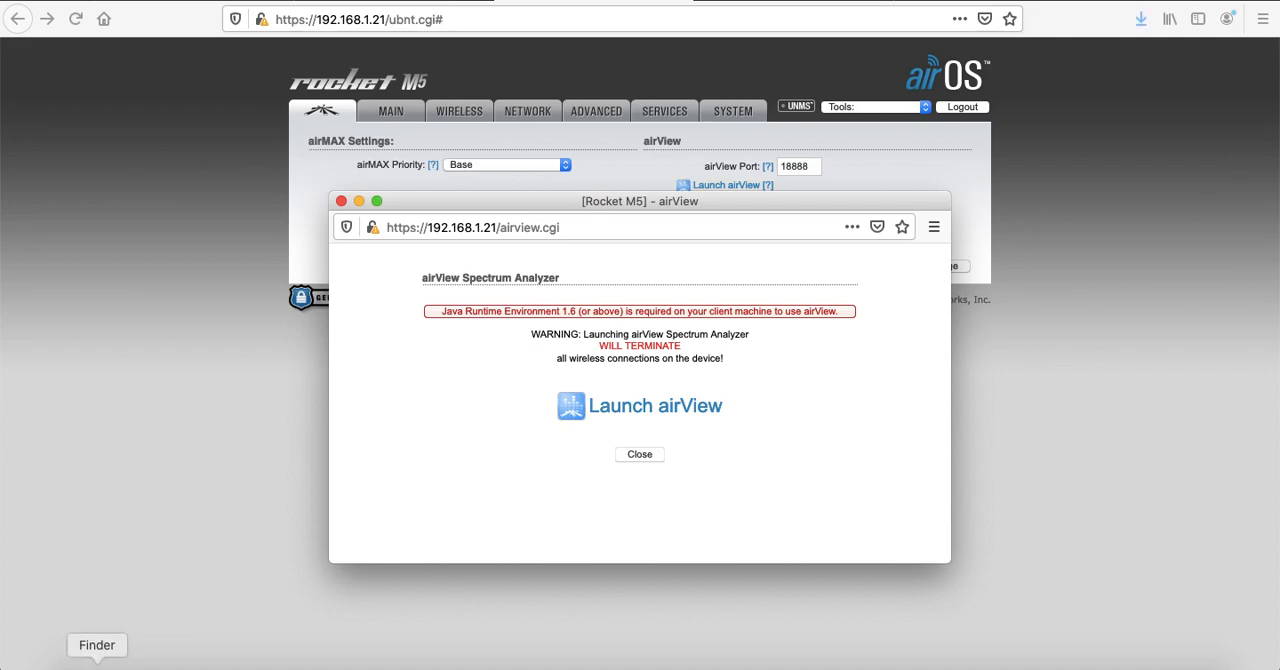
Open airview(1).jnlp from Finder's Downloads folder and accept the macOS and Java security warnings to start the spectrum analyzer
left_click(97, 664)
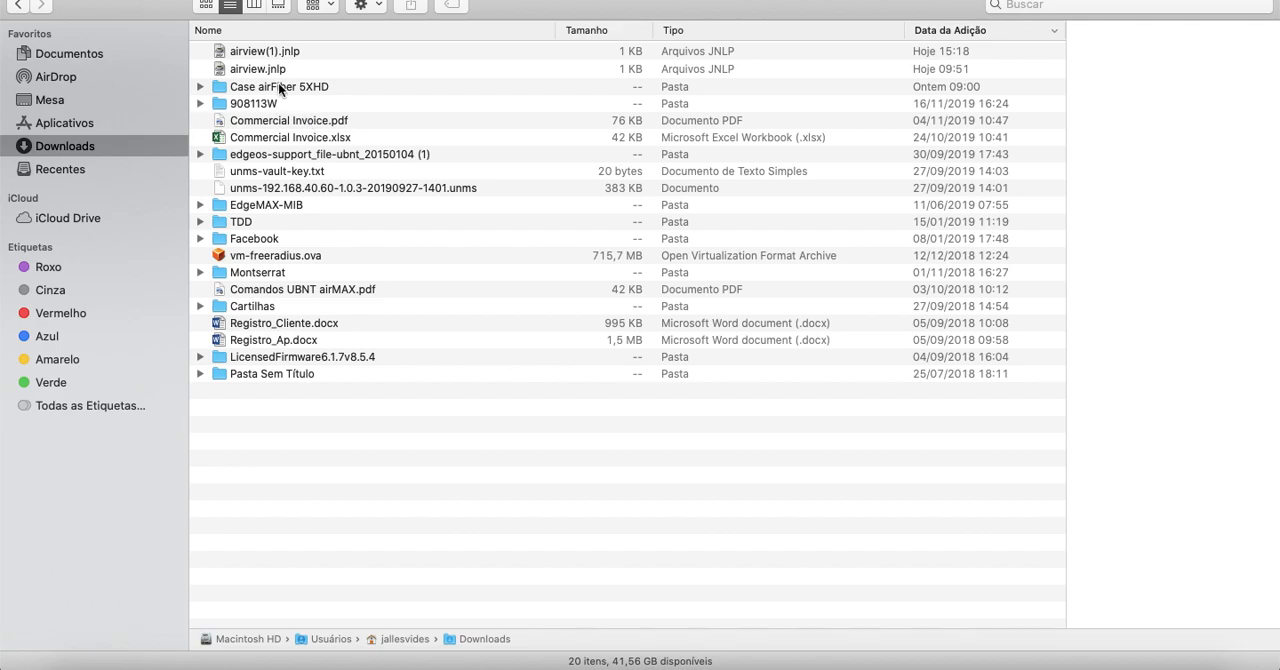
left_click(276, 51)
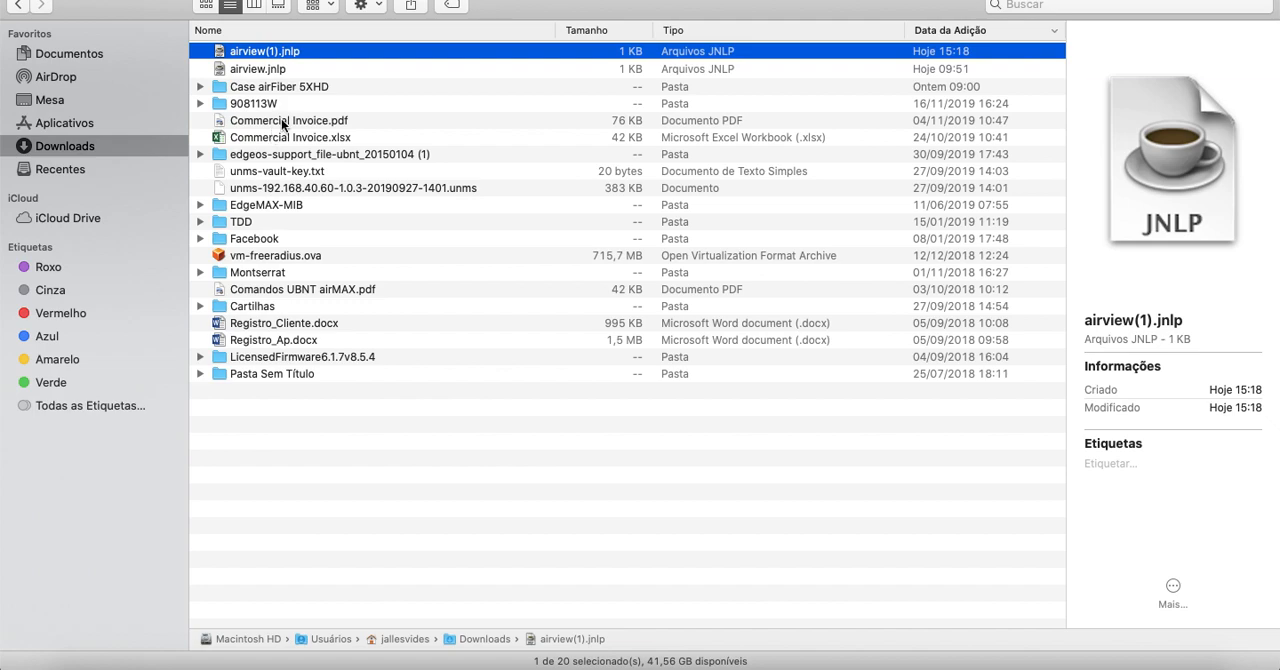
right_click(276, 54)
left_click(317, 62)
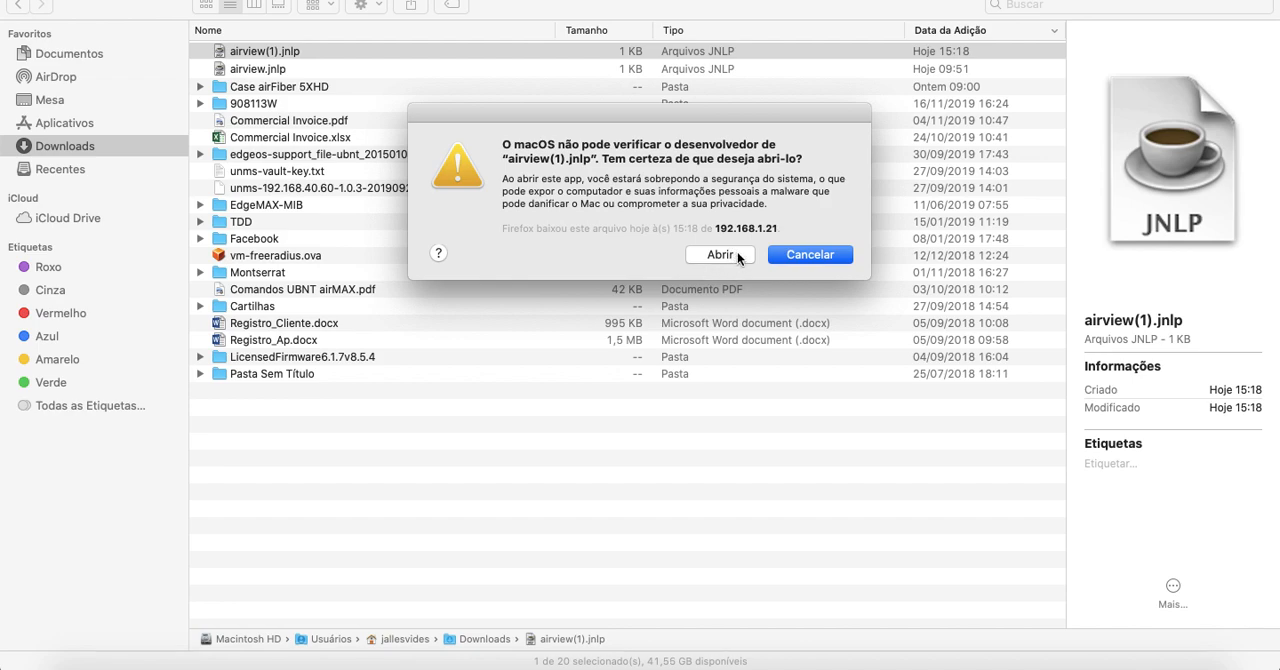
left_click(736, 254)
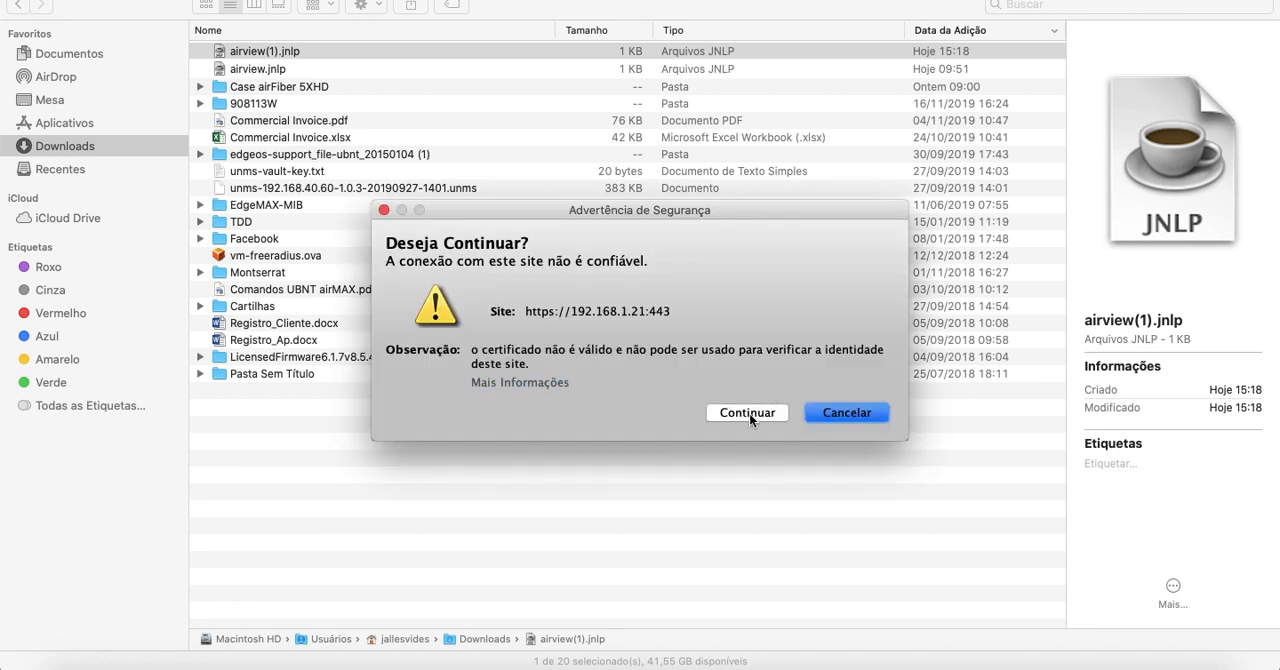
left_click(749, 414)
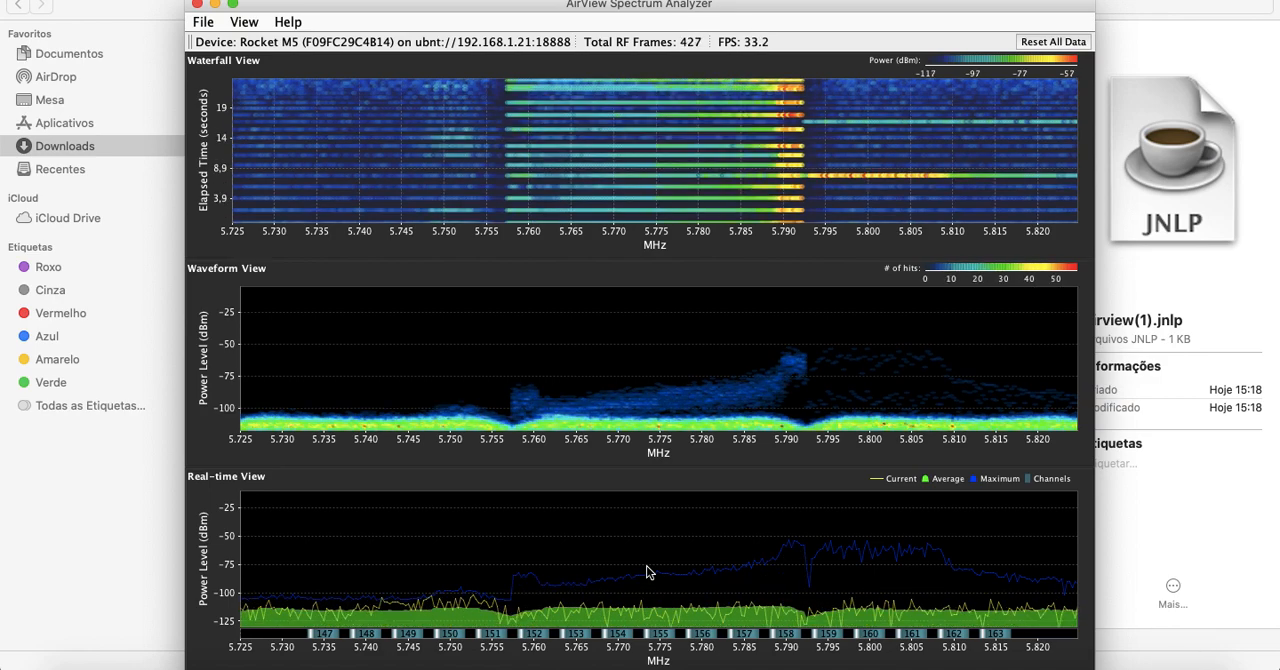
Examine the airView waterfall, waveform and real-time views, and bring up the Terminal window with the running ping to 192.168.1.20
left_click(653, 571)
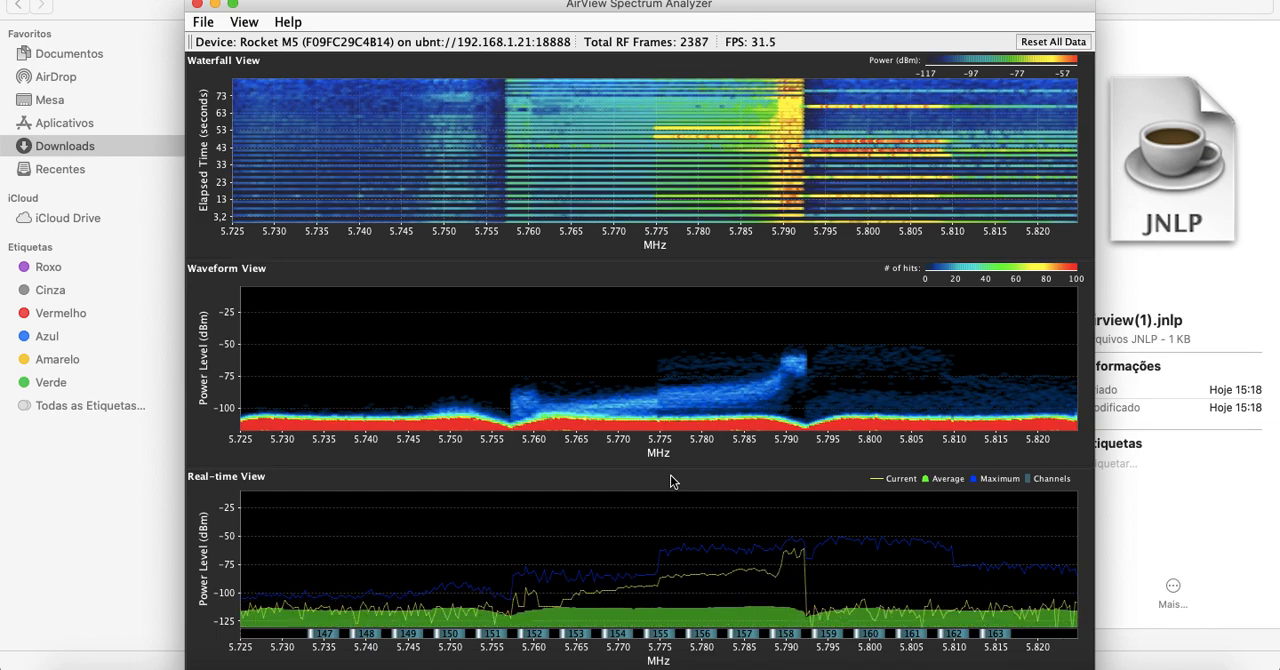
key("super+Tab")
key("super+Tab")
key("super+Tab")
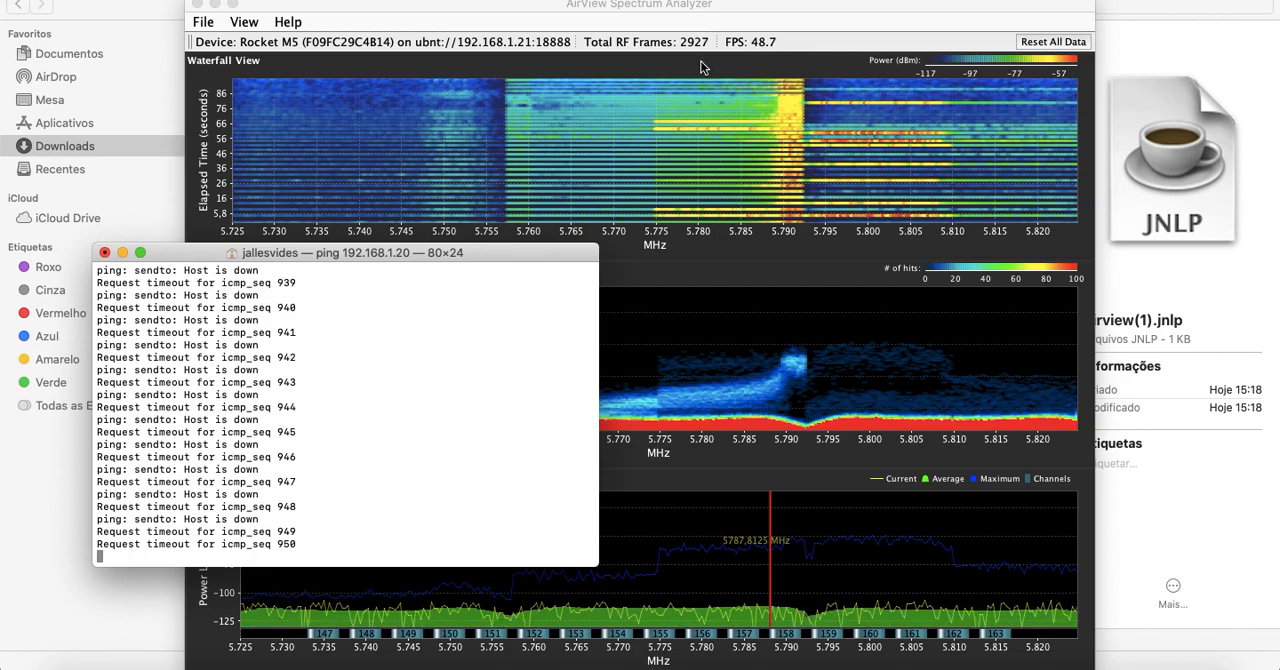
Close the AirView Spectrum Analyzer, switch back to Firefox and close the airView launch window
left_click(310, 6)
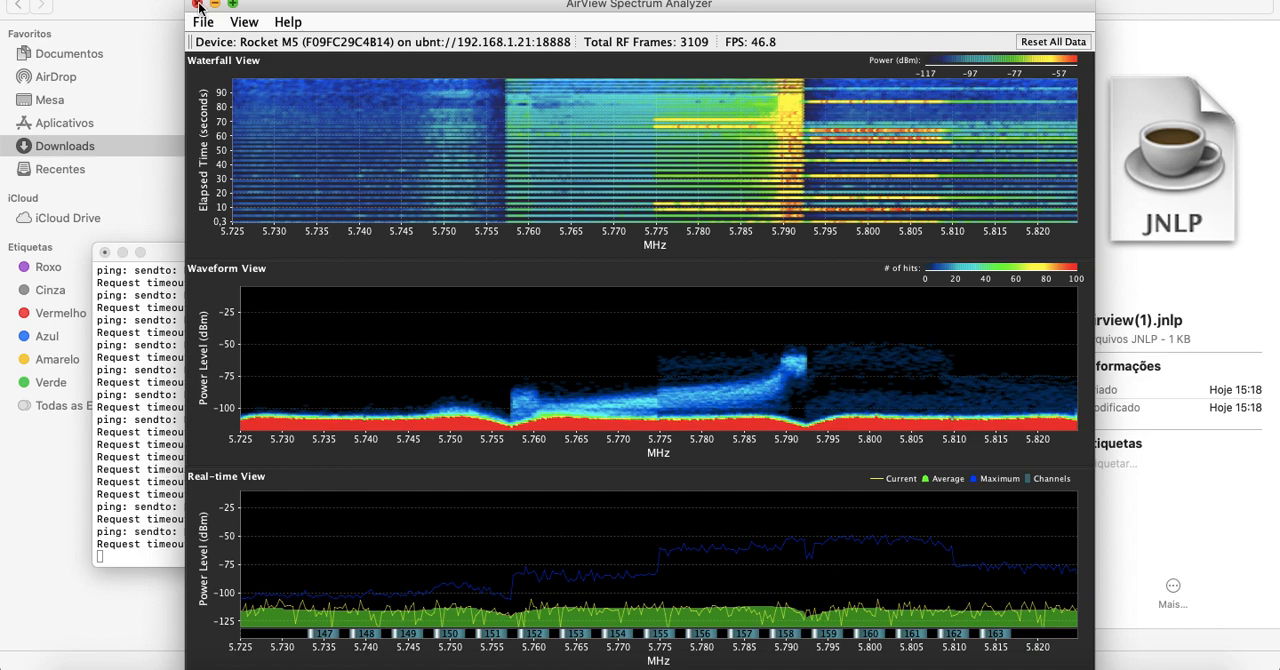
left_click(198, 6)
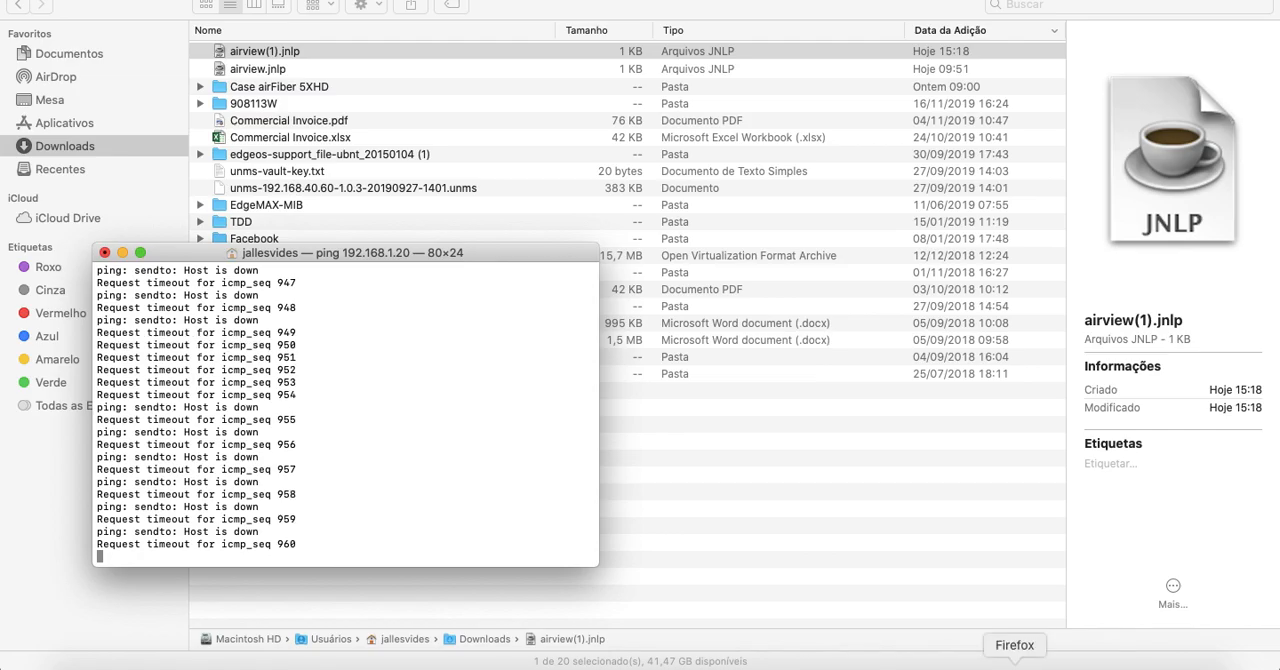
left_click(1014, 664)
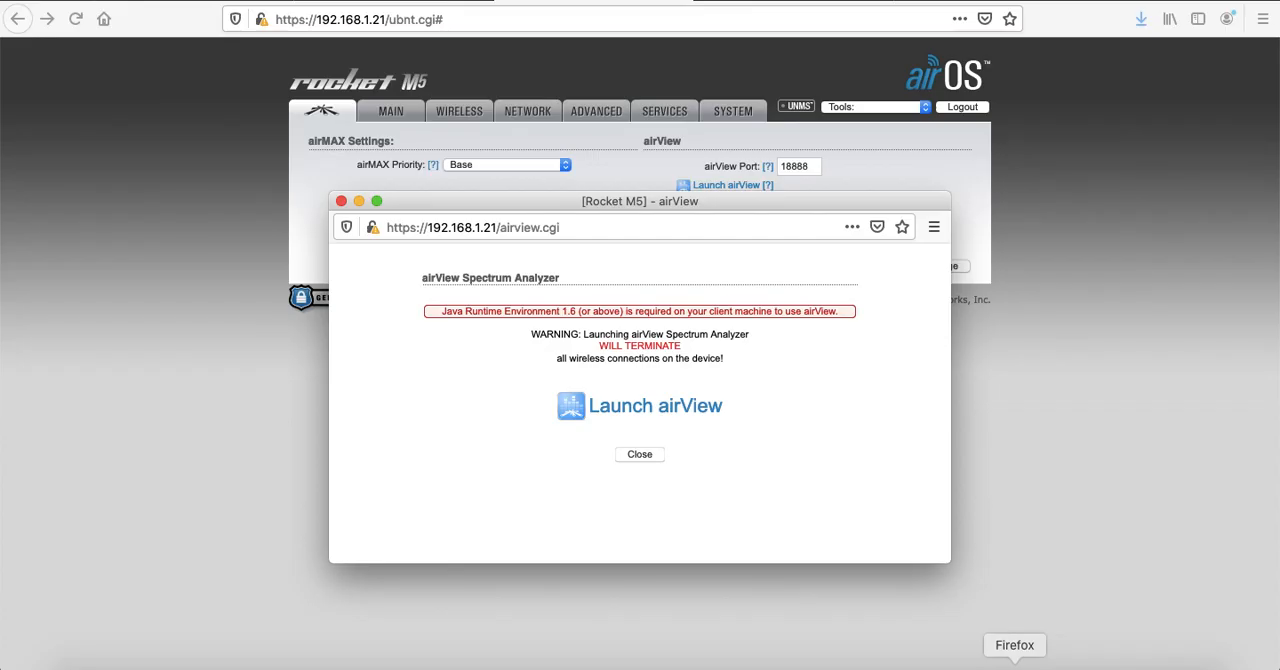
left_click(341, 202)
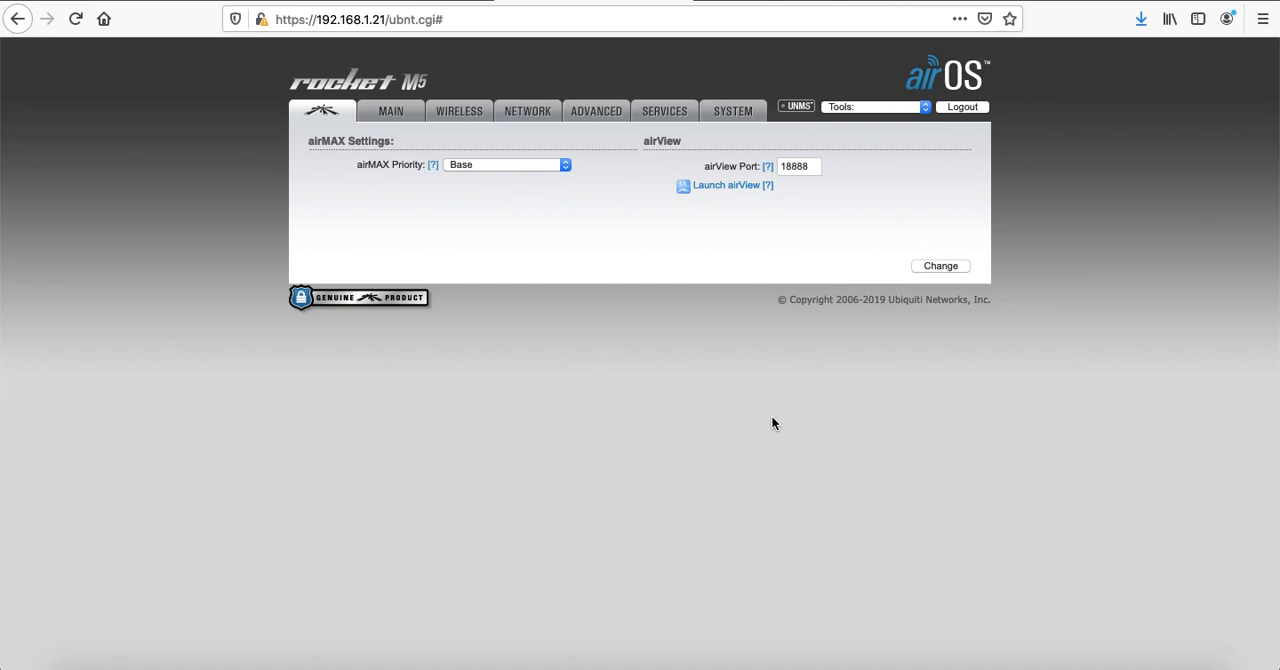
Return to the Google Slides presentation and advance to the "Reduza a Potência" slide
left_click(394, 1)
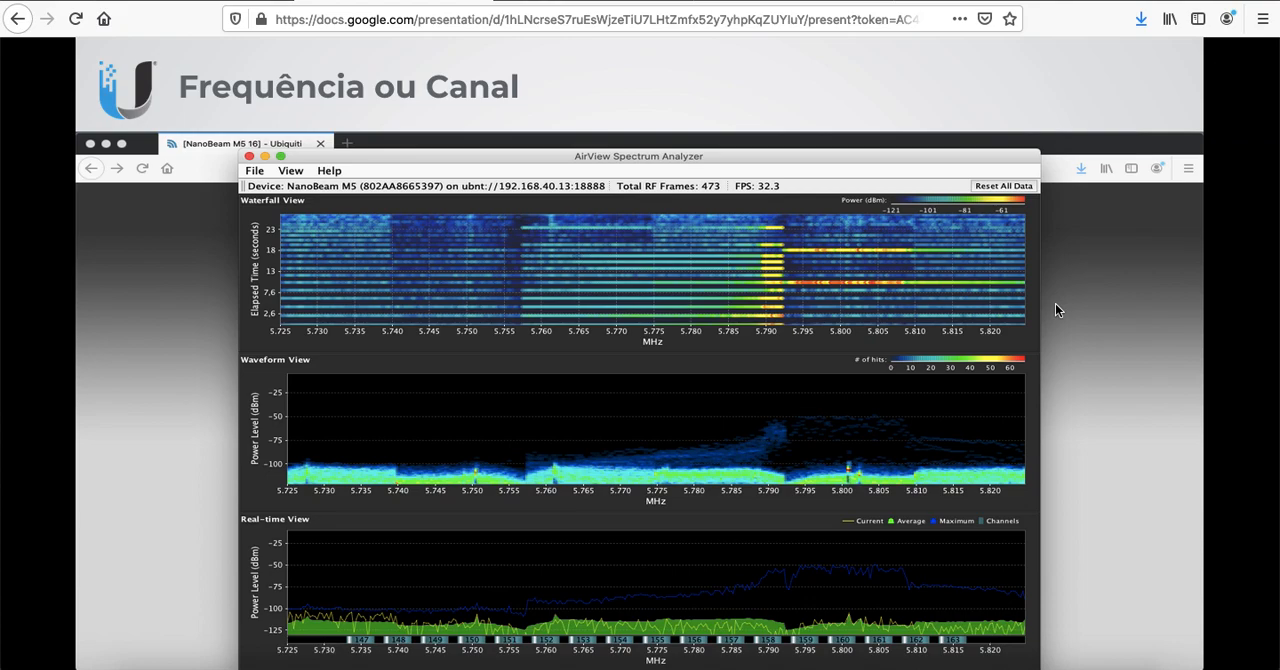
key("Right")
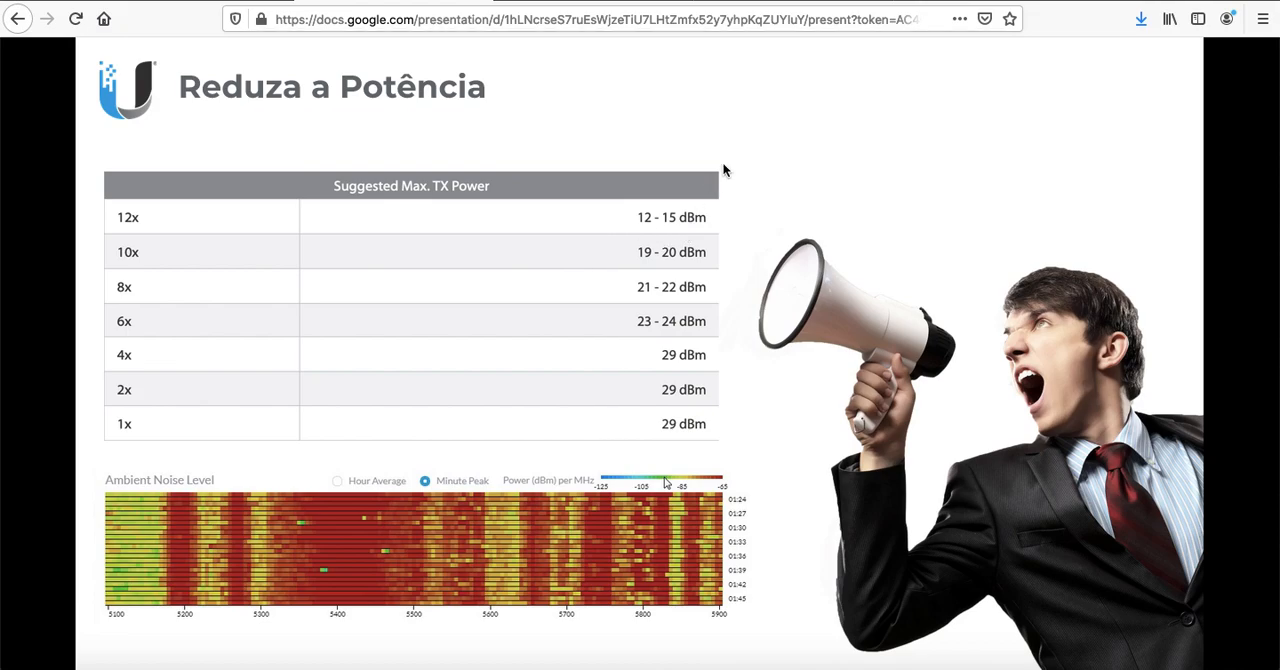
Check the running ping to 192.168.1.20 in Terminal and show the Rocket M5's main status page in Firefox
key("super+Tab")
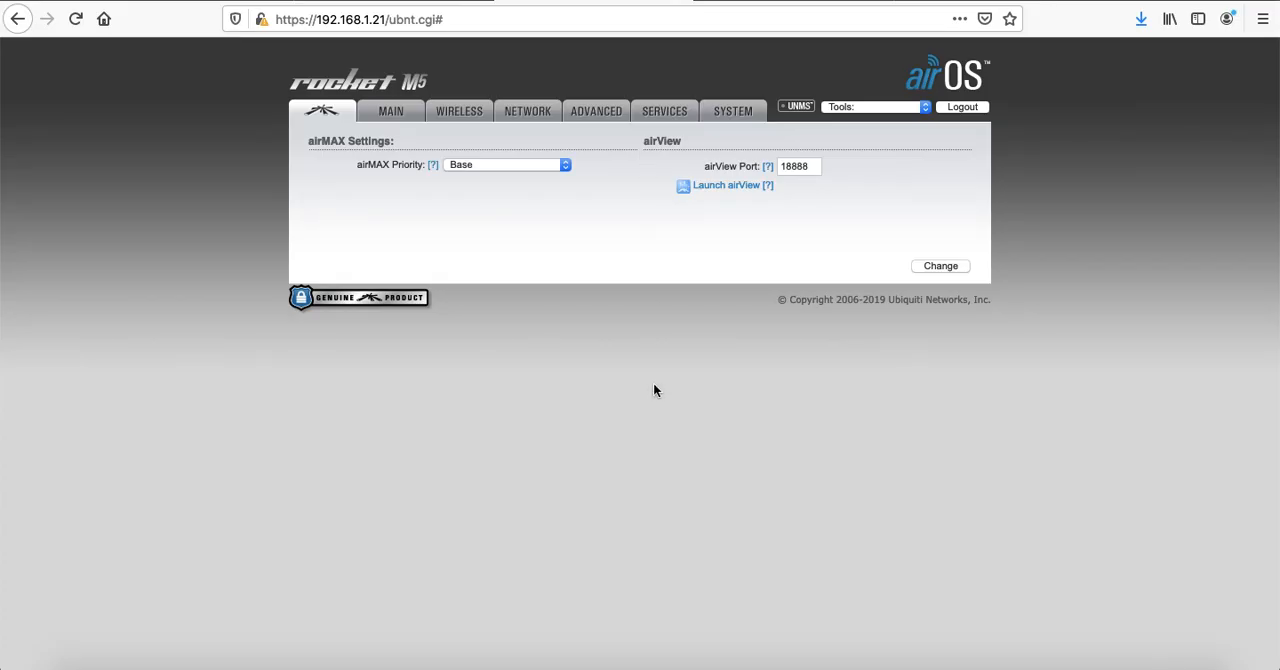
key("super+Tab")
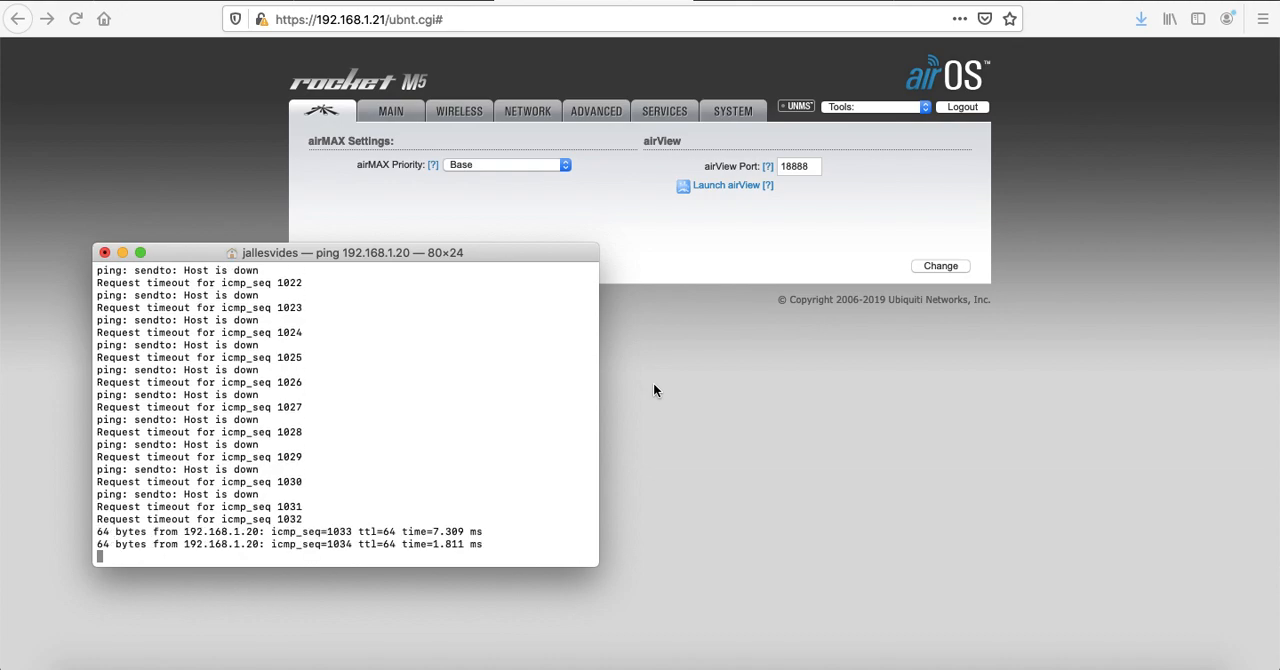
left_click(397, 113)
left_click(395, 111)
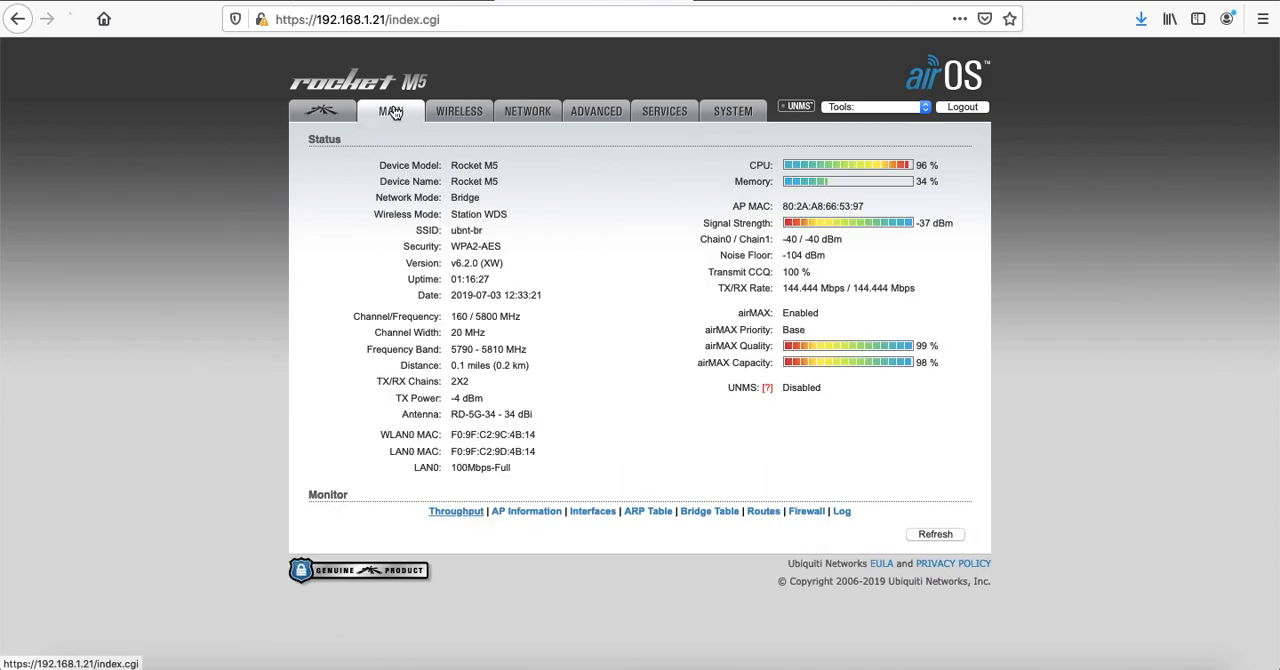